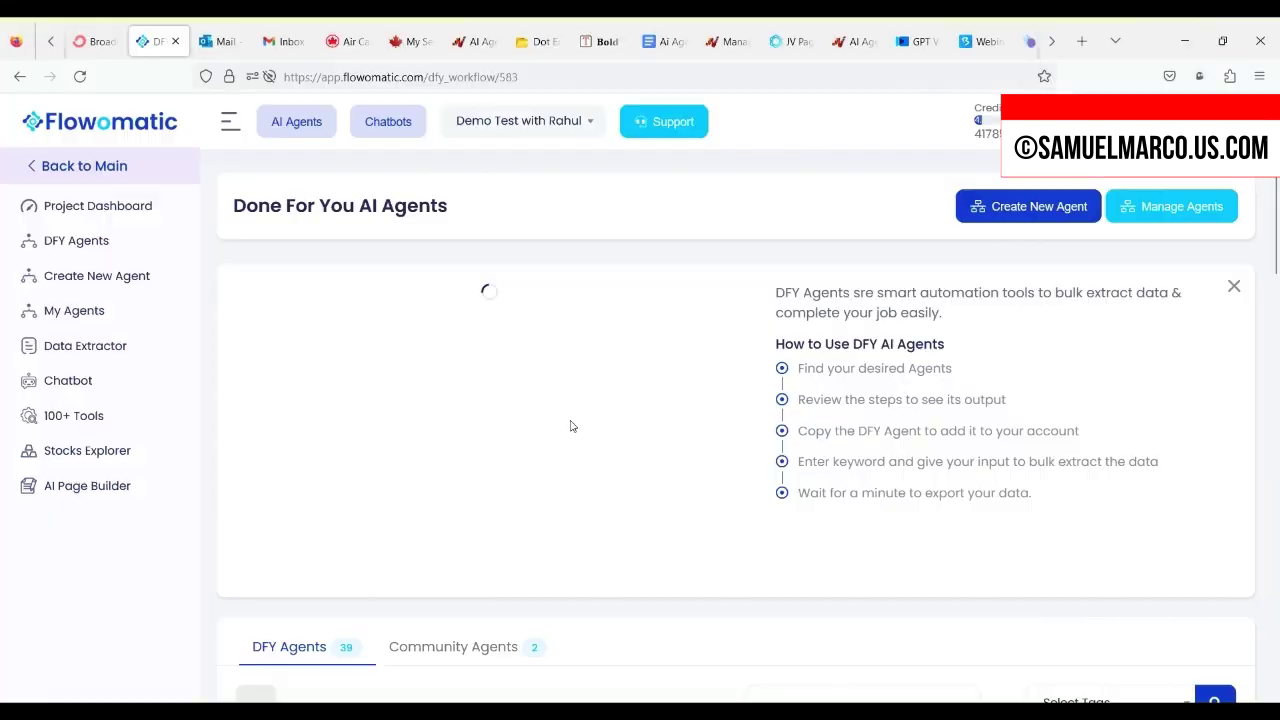
# Scroll down the Project Dashboard past 100+ Tools to the DFY Agents cards like Blog Post Creator
pyautogui.scroll(-5, 565, 430)
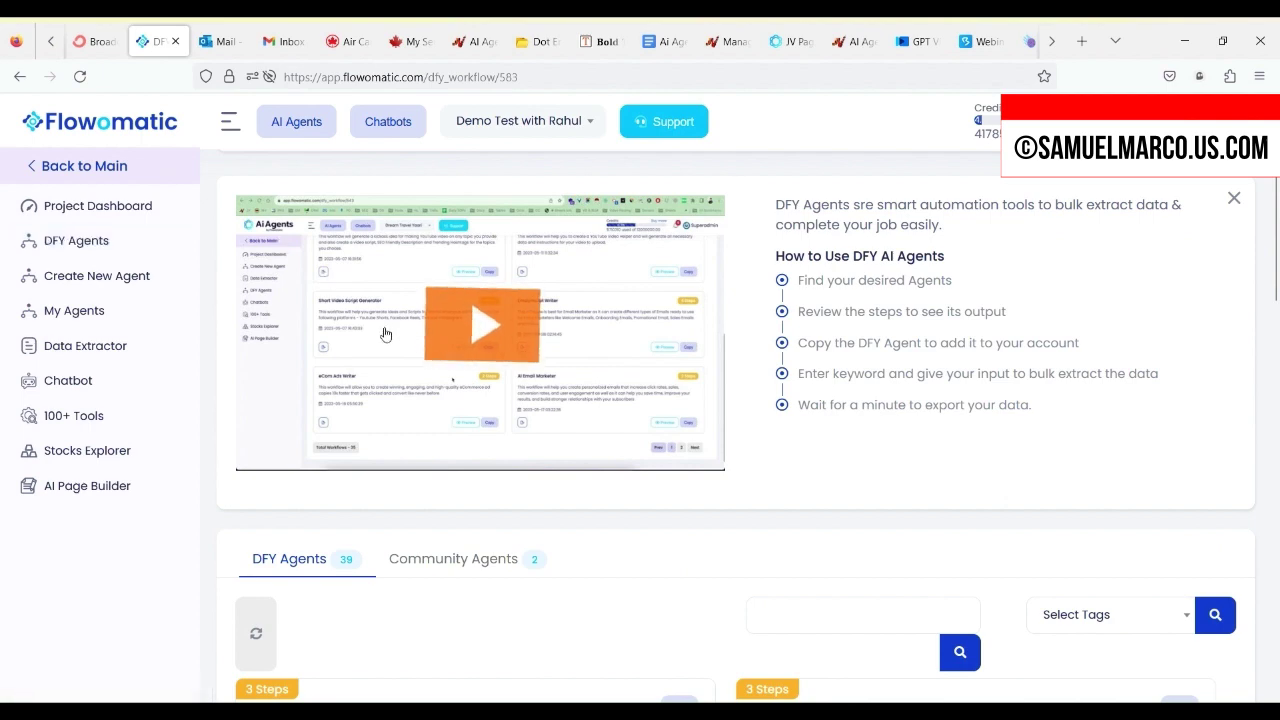
pyautogui.scroll(-3, 500, 270)
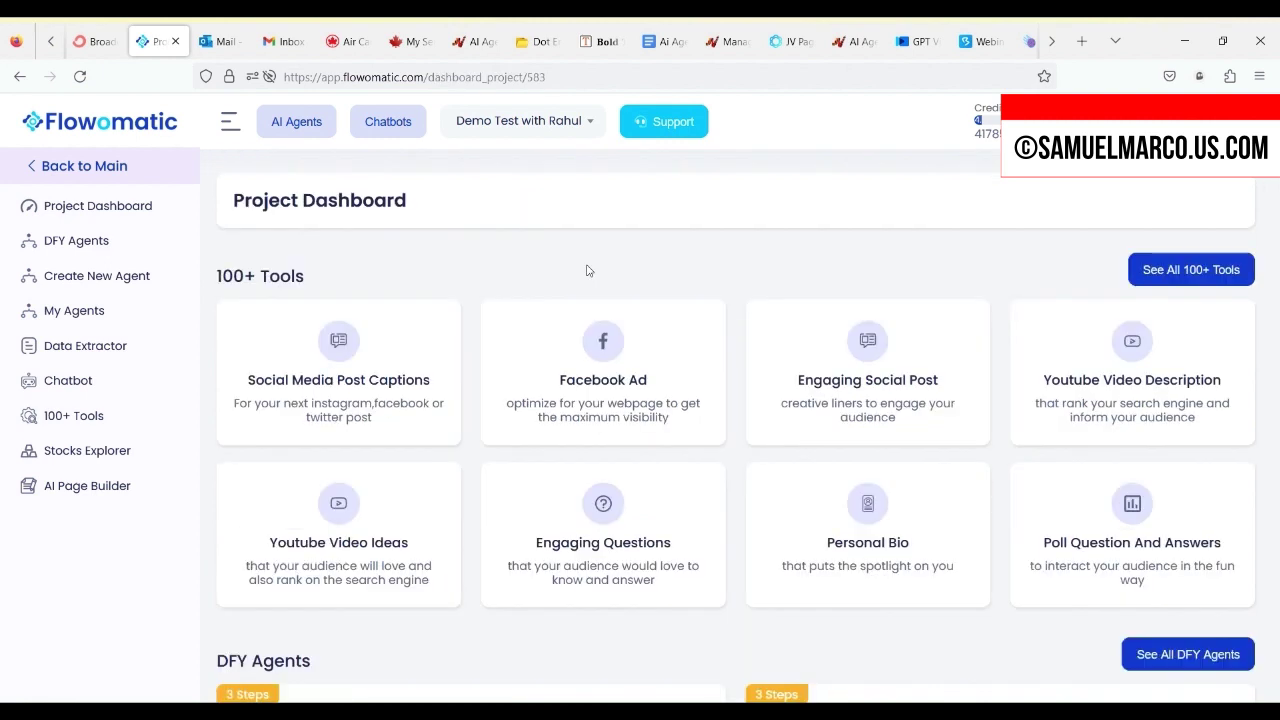
pyautogui.scroll(-3, 588, 271)
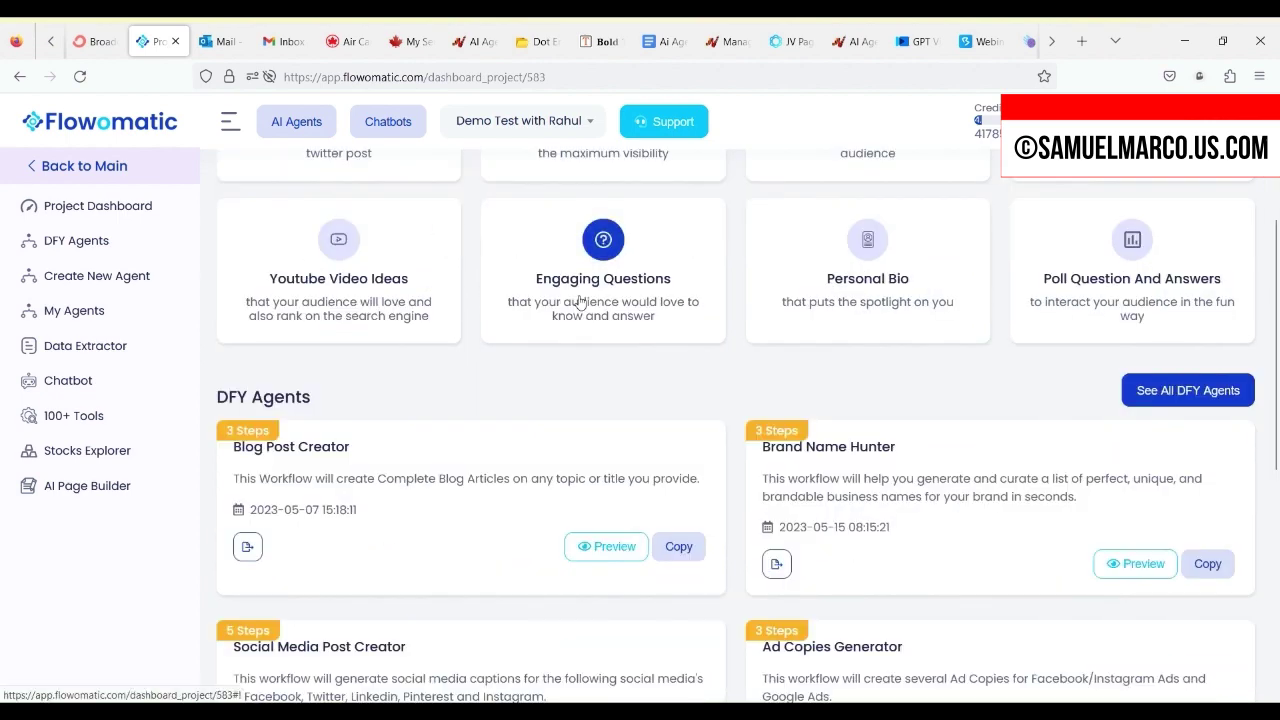
# Browse the 100+ Tools collection and the Community Agents list of DFY Agents
pyautogui.click(577, 305)
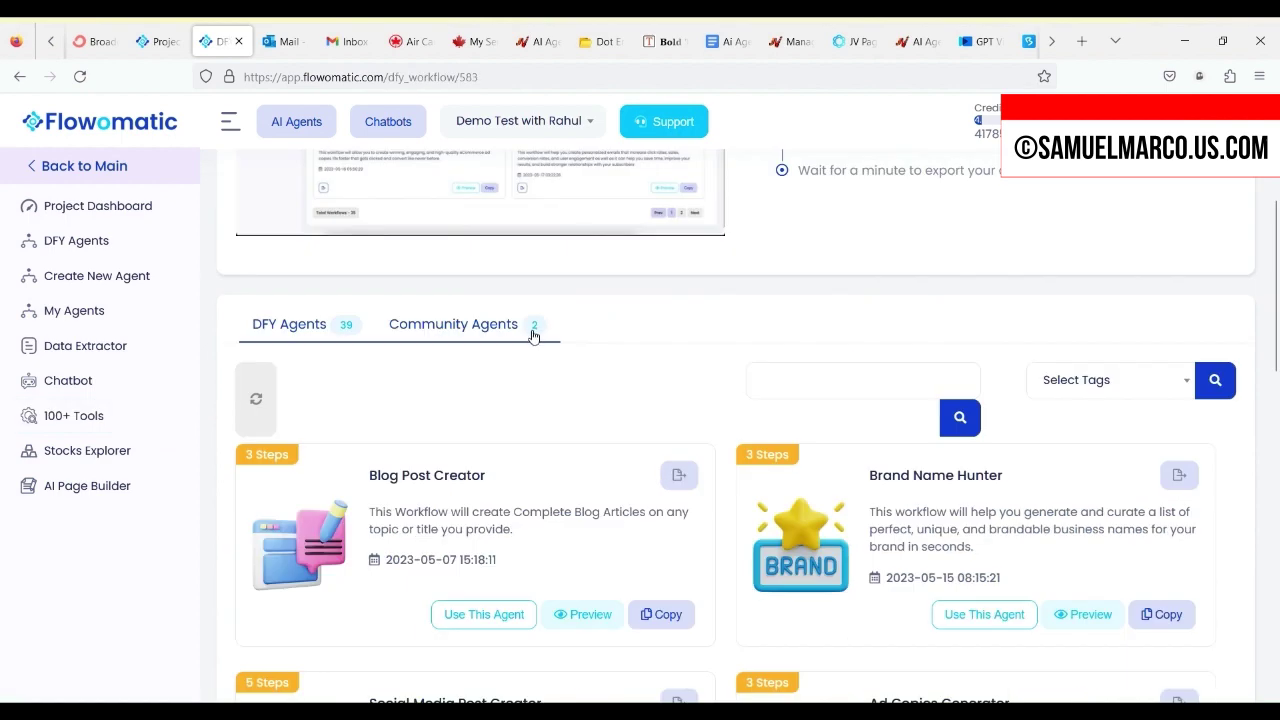
pyautogui.click(533, 337)
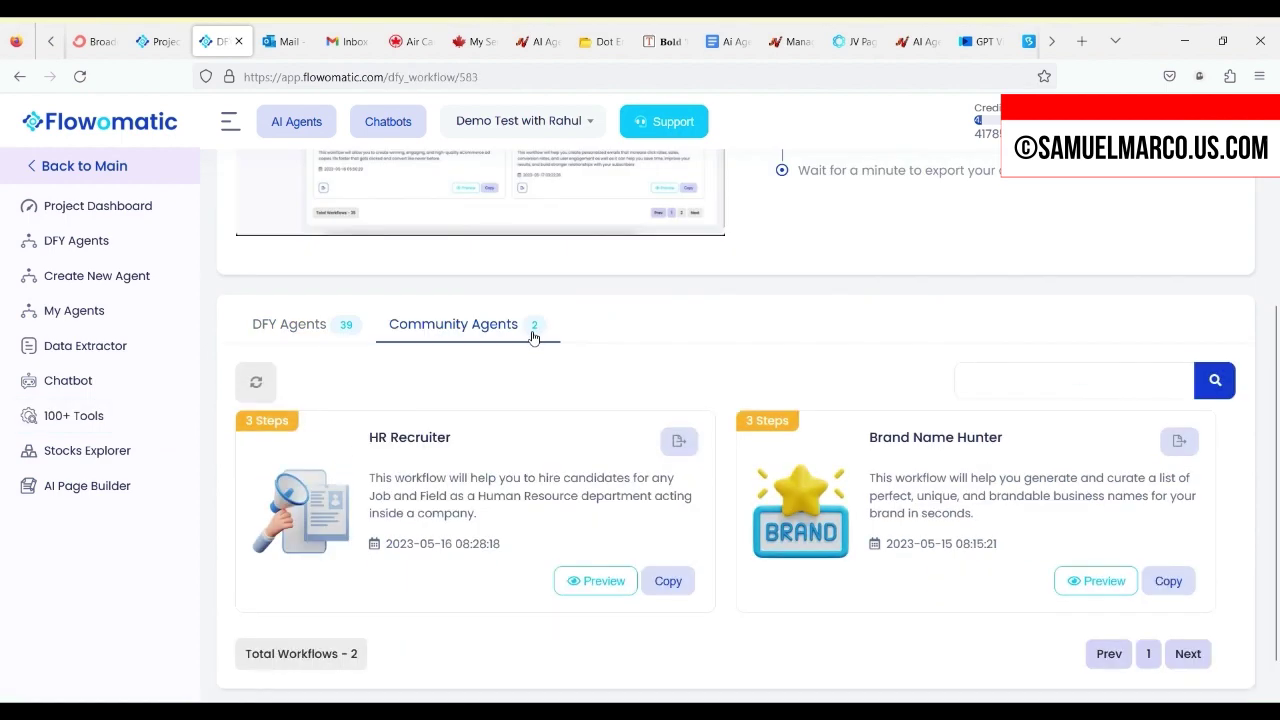
pyautogui.scroll(-1, 533, 337)
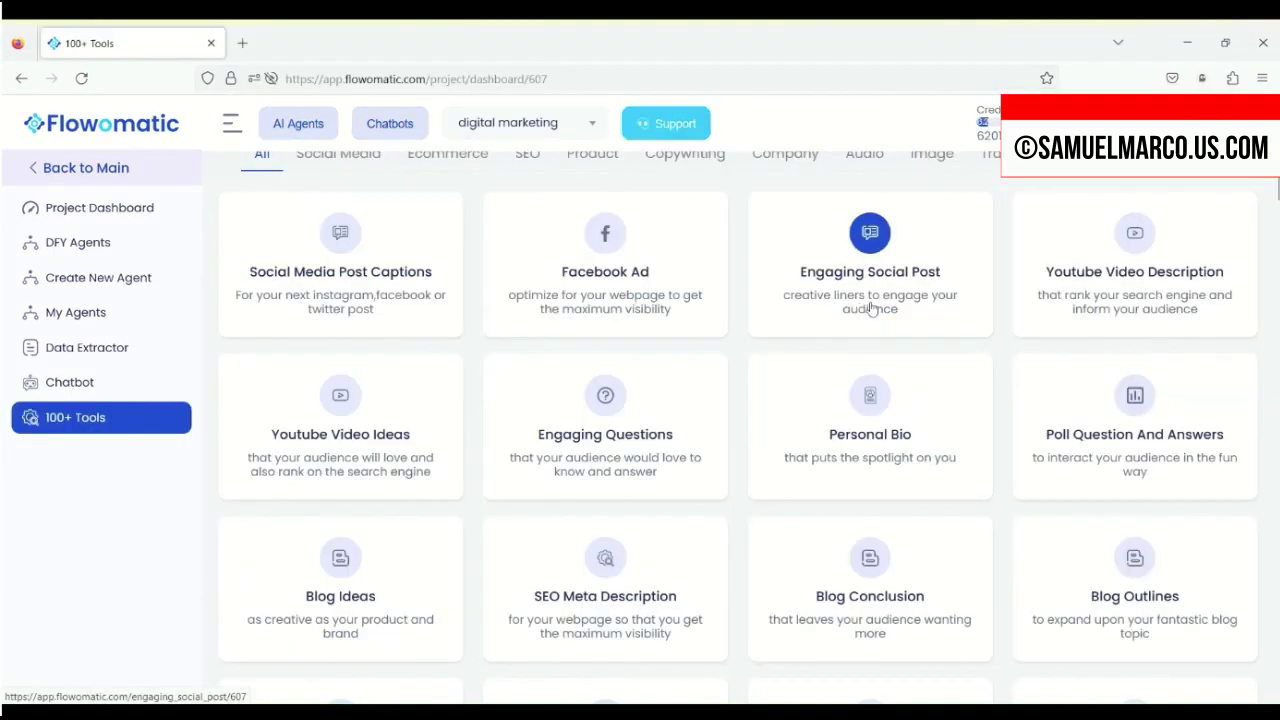
# Enter topic 'Health and Fitness' and keywords 'Yoga, Relaxation, inspiration', keeping English as language
pyautogui.scroll(-1, 1060, 310)
pyautogui.scroll(-10, 1035, 312)
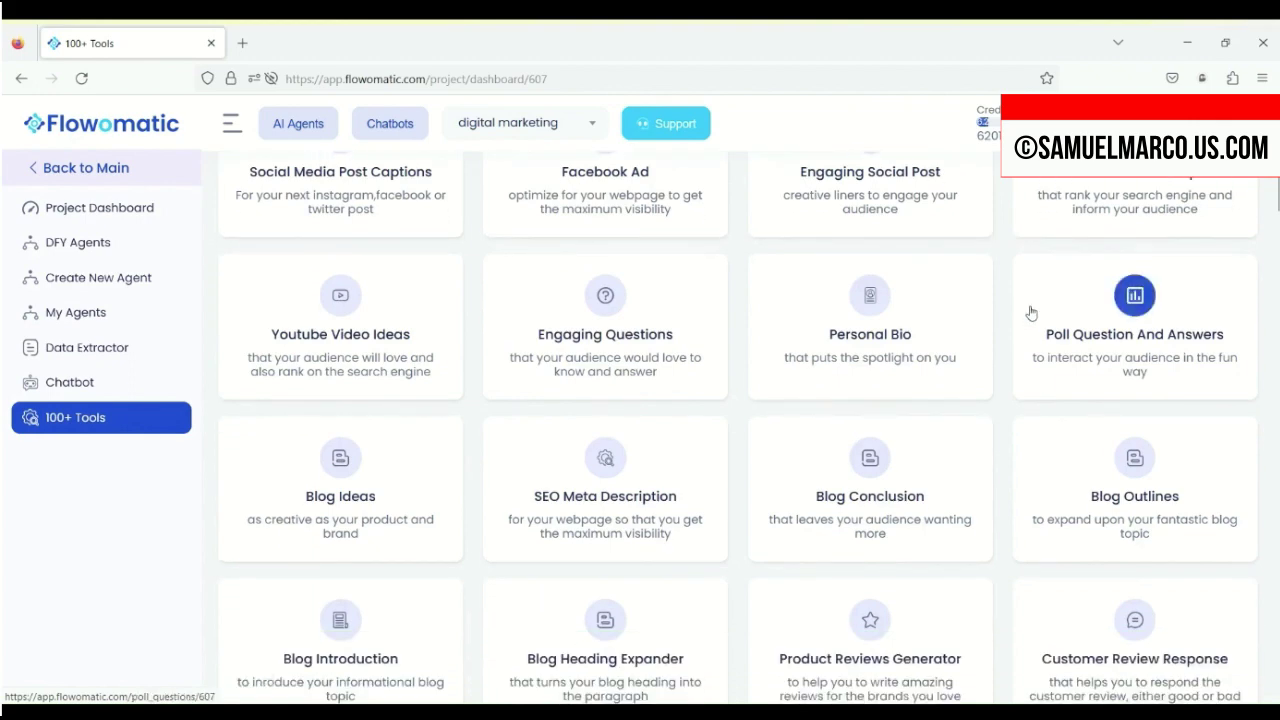
pyautogui.scroll(12, 848, 308)
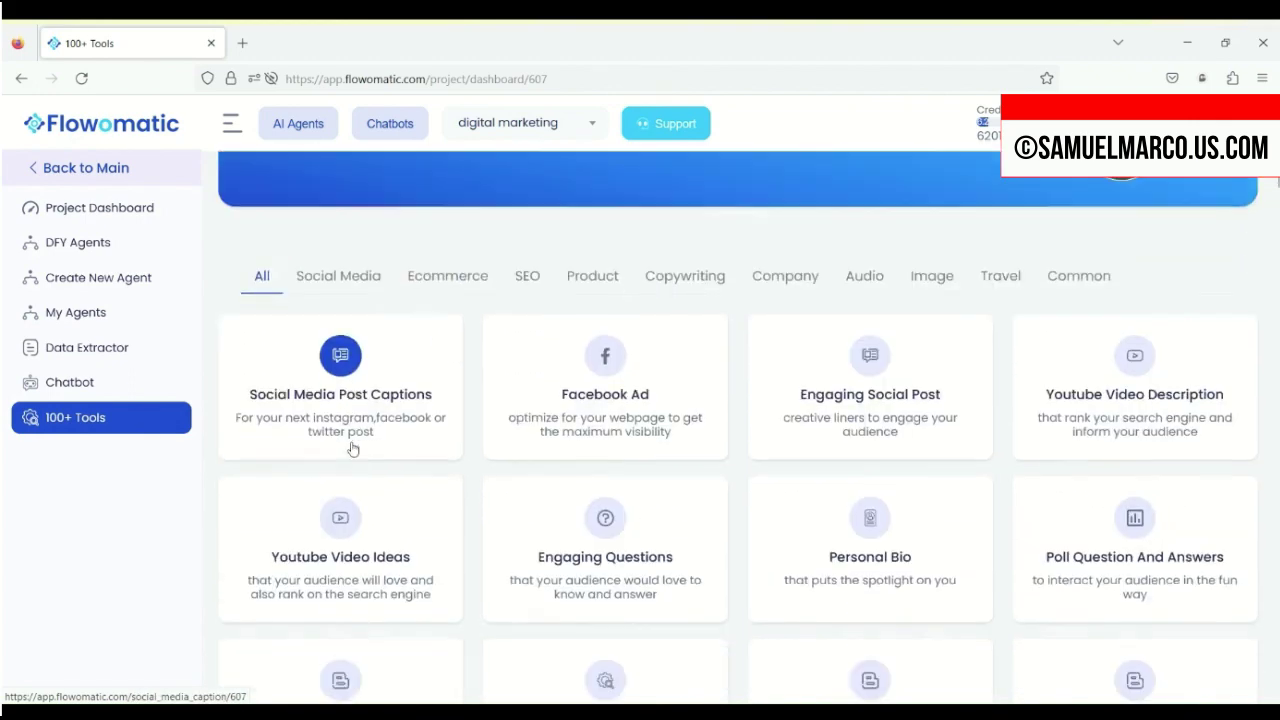
pyautogui.scroll(-1, 800, 420)
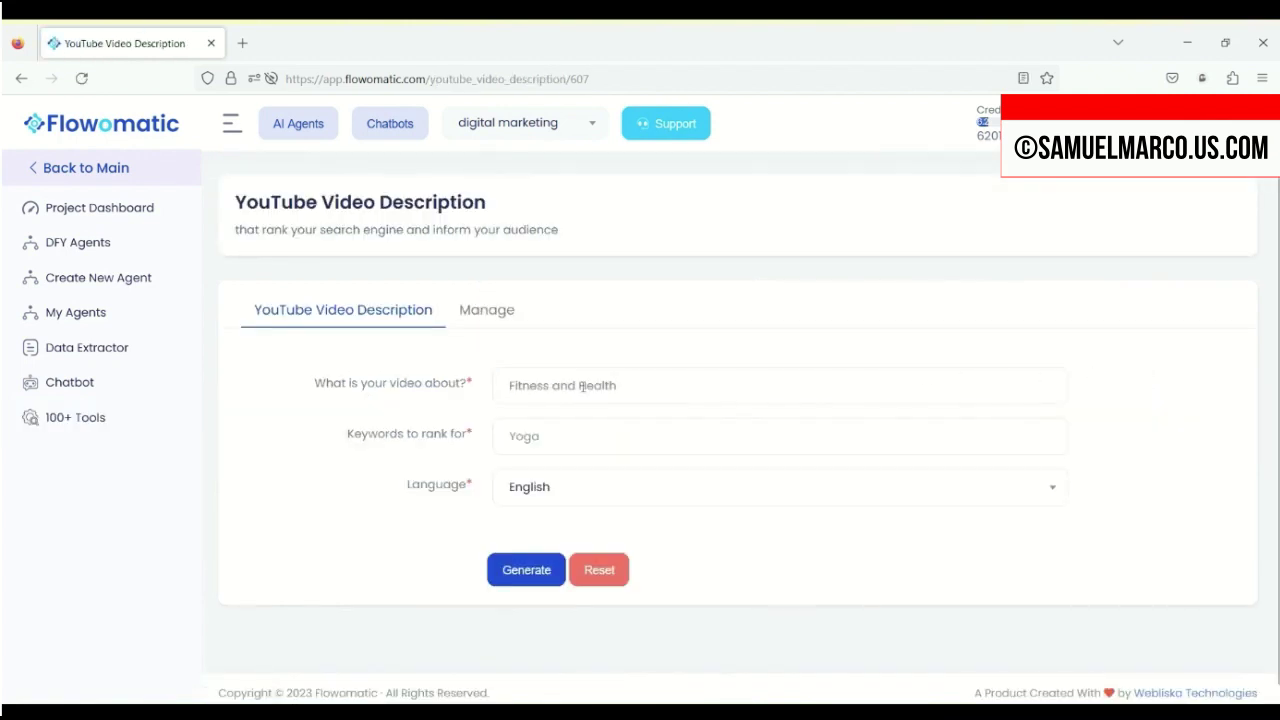
pyautogui.write('Health and Fitness')
pyautogui.press('Tab')
pyautogui.write('Yoga, Relaxation, inspiration')
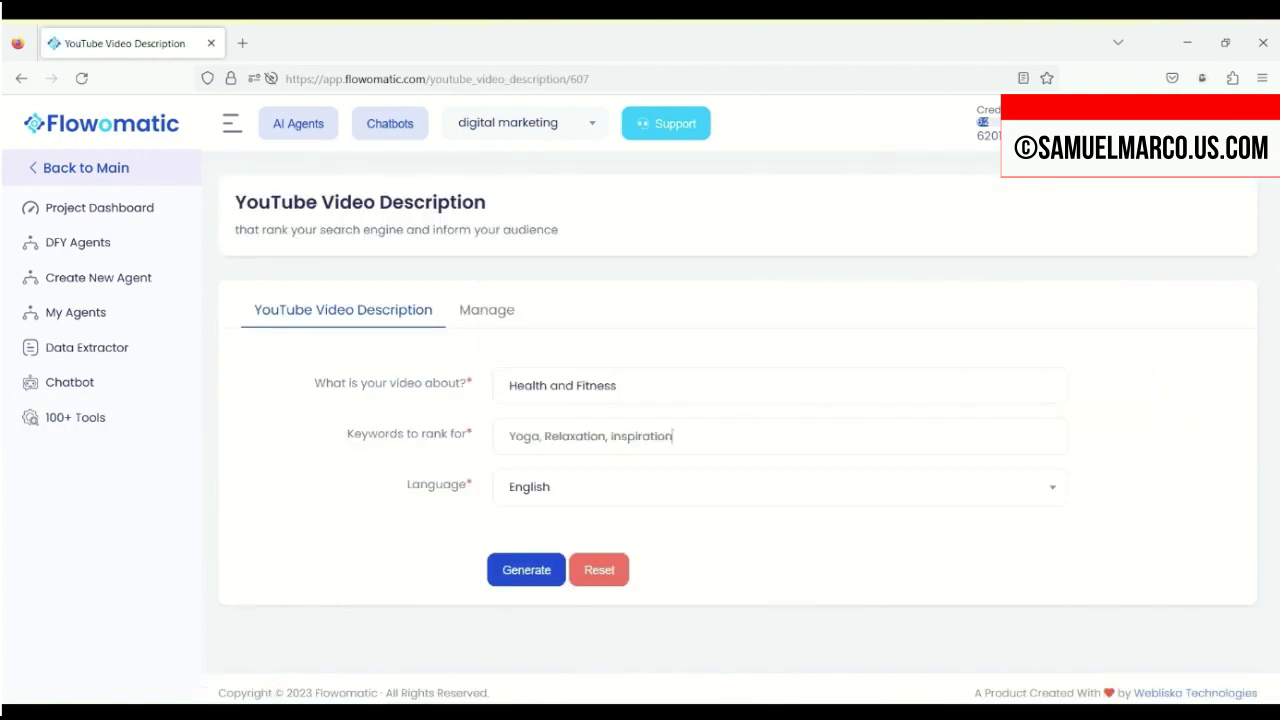
pyautogui.click(576, 506)
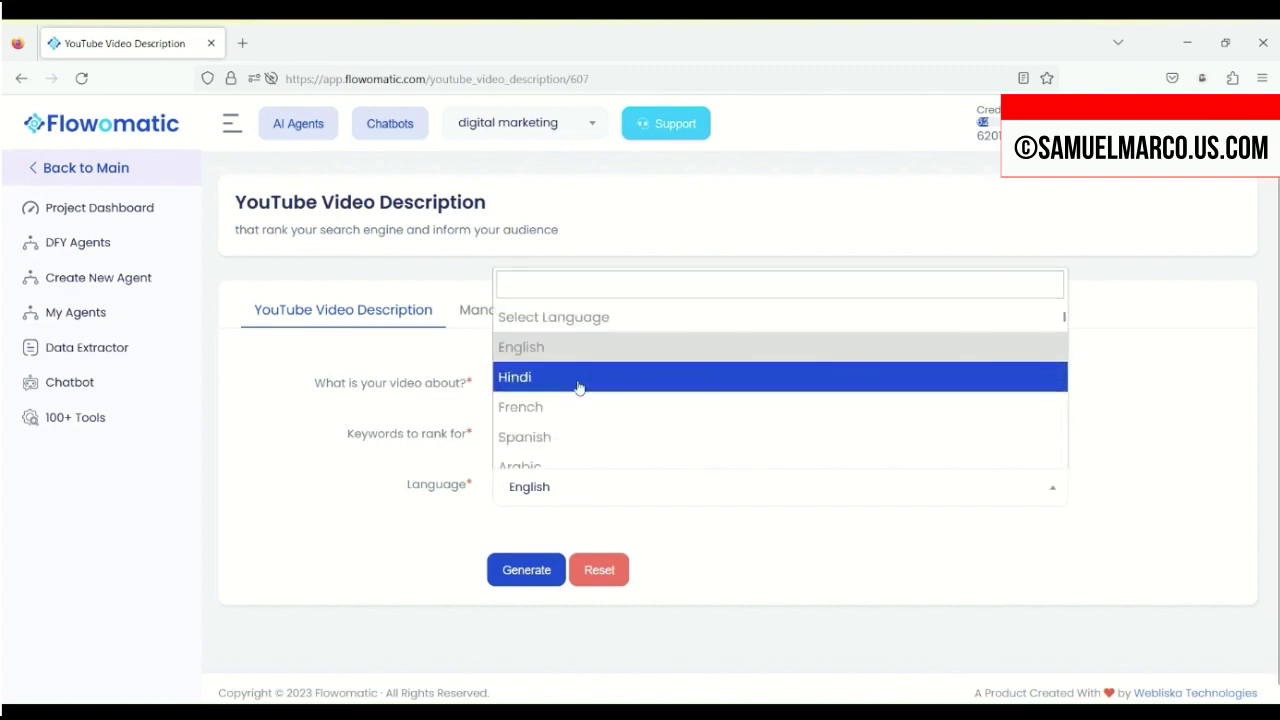
# Generate the YouTube description and refresh the saved descriptions list
pyautogui.scroll(-3, 579, 385)
pyautogui.scroll(-10, 579, 385)
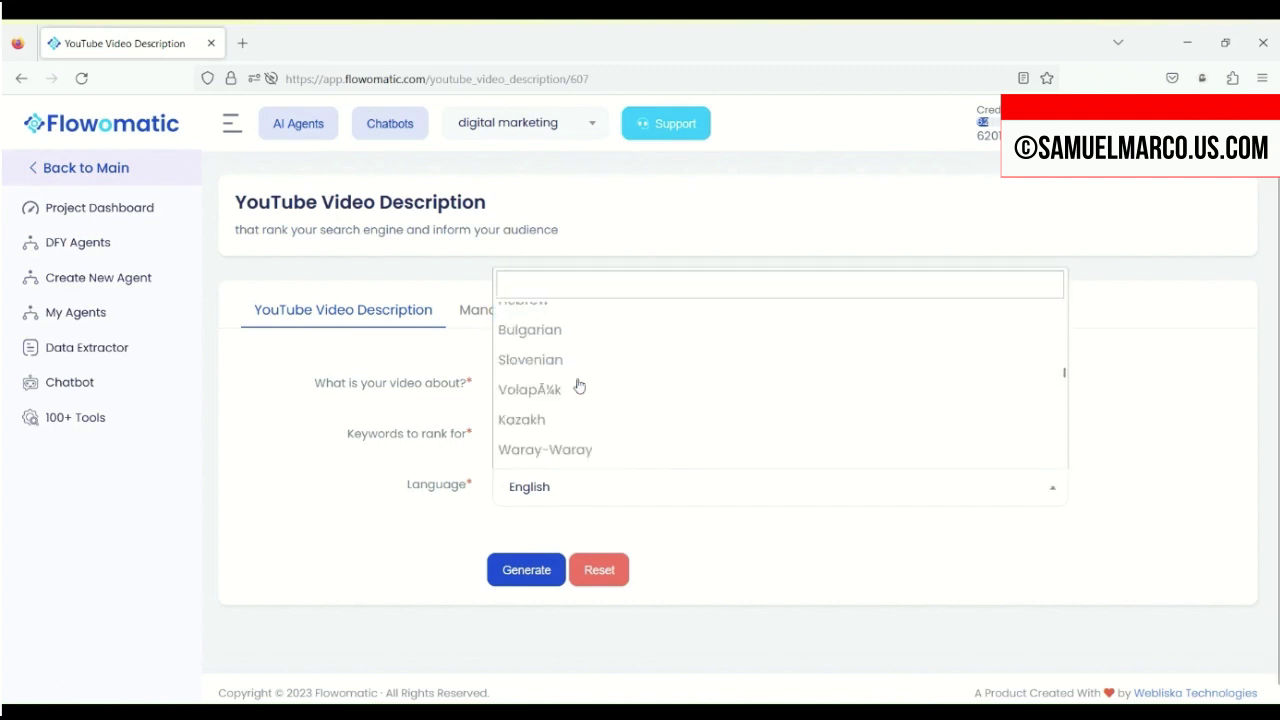
pyautogui.scroll(-4, 579, 385)
pyautogui.scroll(-3, 579, 390)
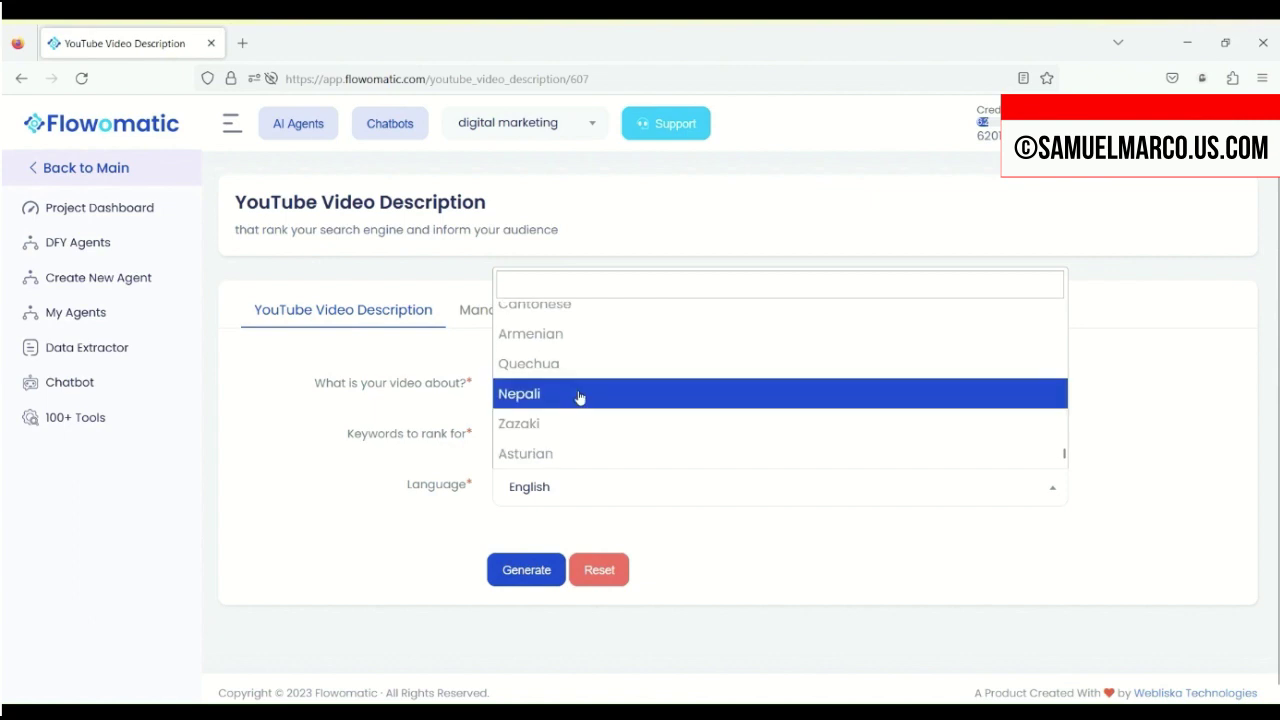
pyautogui.scroll(3, 579, 395)
pyautogui.click(526, 570)
pyautogui.scroll(-2, 884, 417)
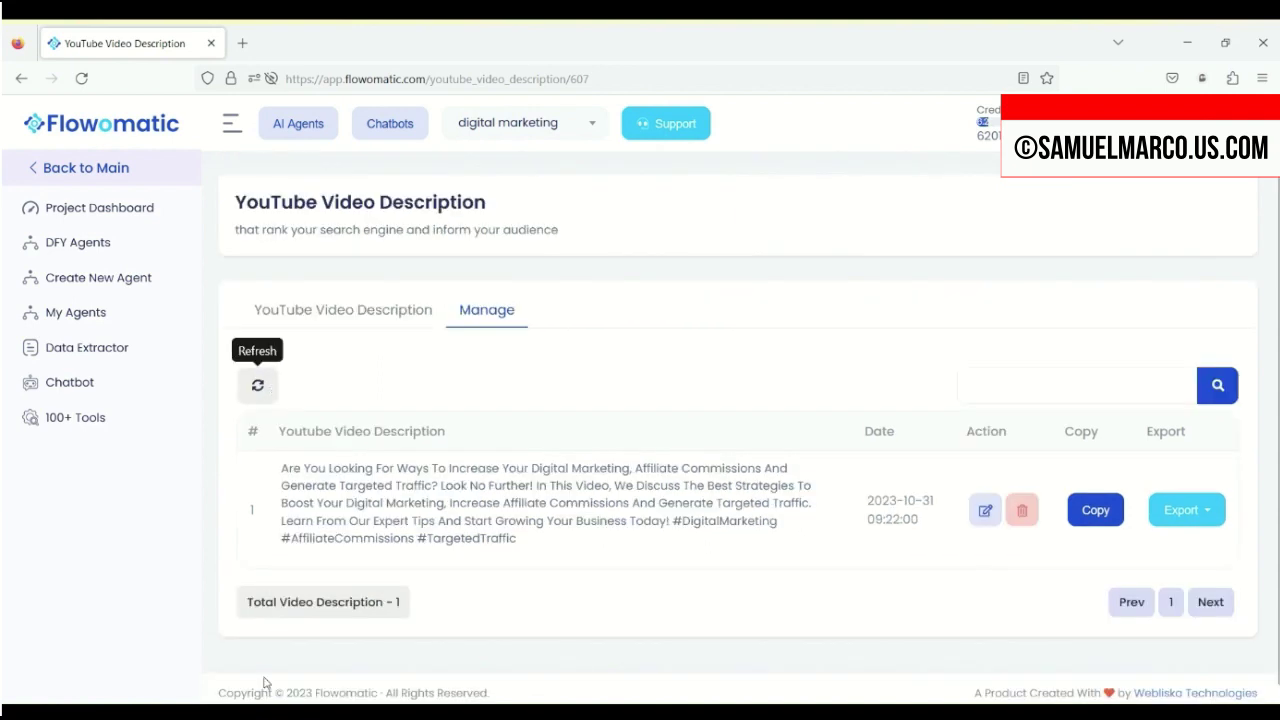
pyautogui.click(257, 383)
# View export formats for the yoga description, then go to the Blog Post Creator agent
pyautogui.scroll(-1, 300, 400)
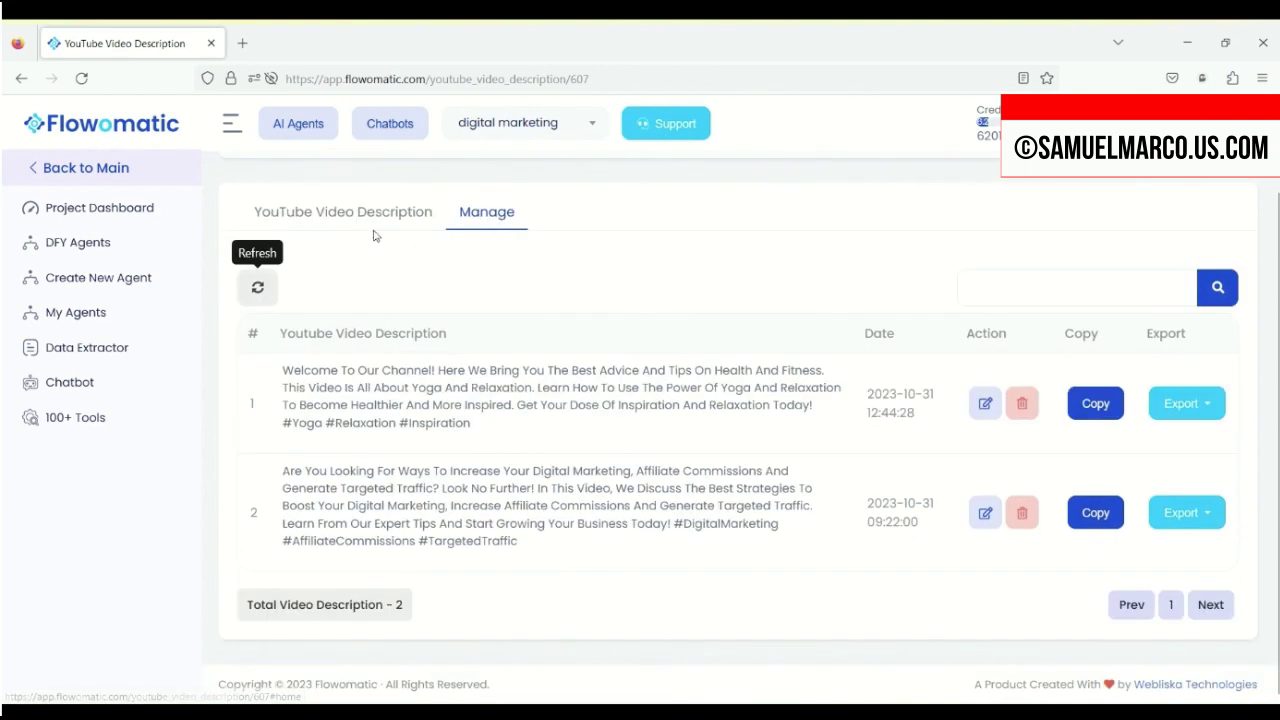
pyautogui.click(1195, 410)
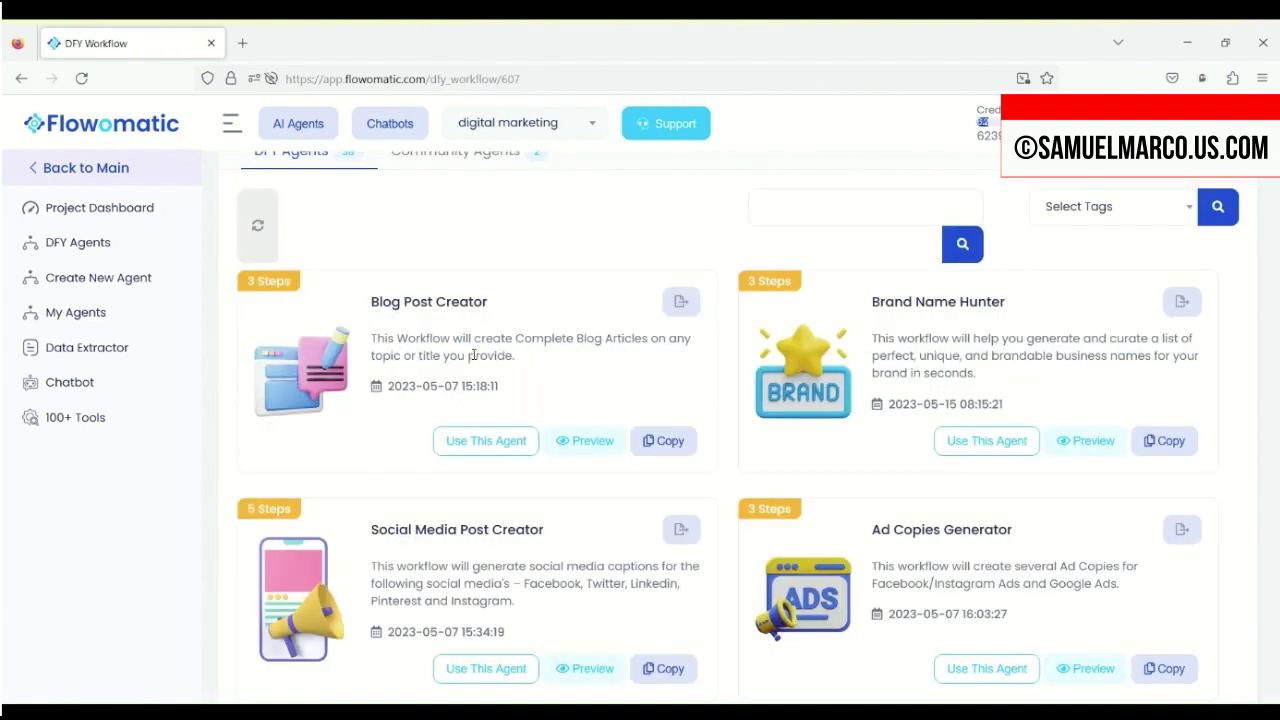
pyautogui.click(459, 450)
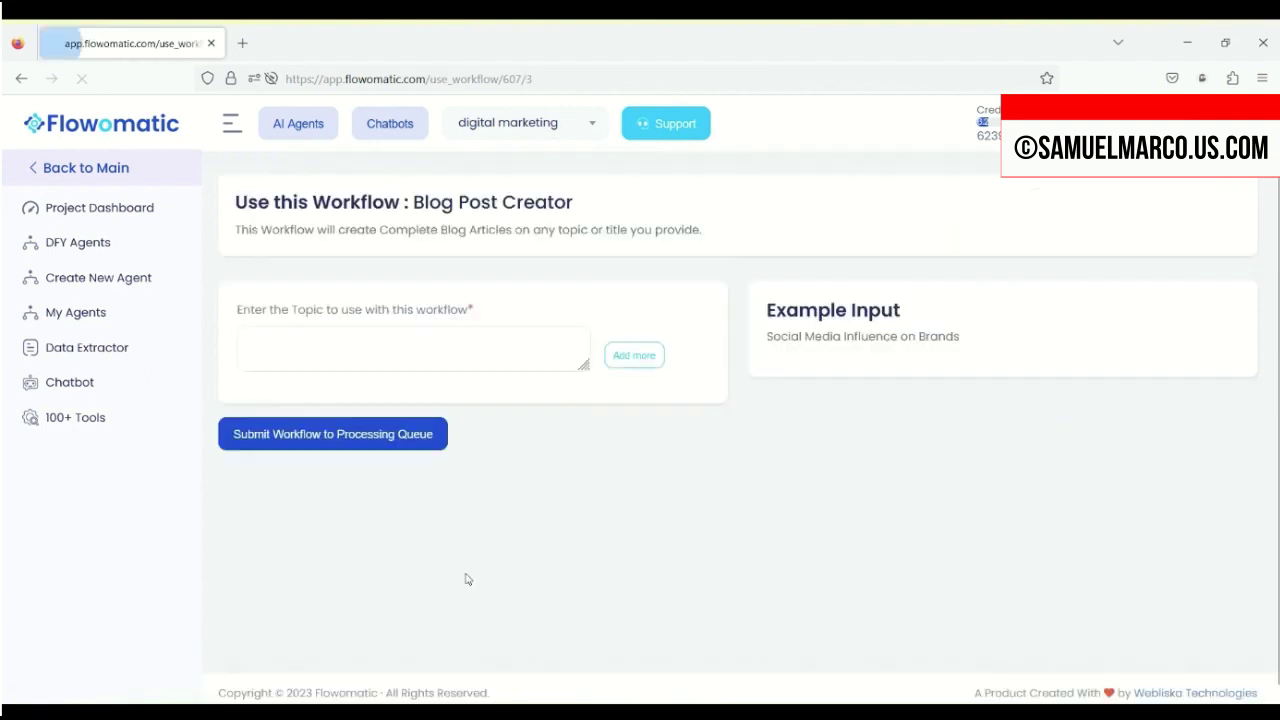
# Queue a Blog Post Creator request for 'KFC Chain and its success globally' and check Data Extractor
pyautogui.write('Write me a blog post about')
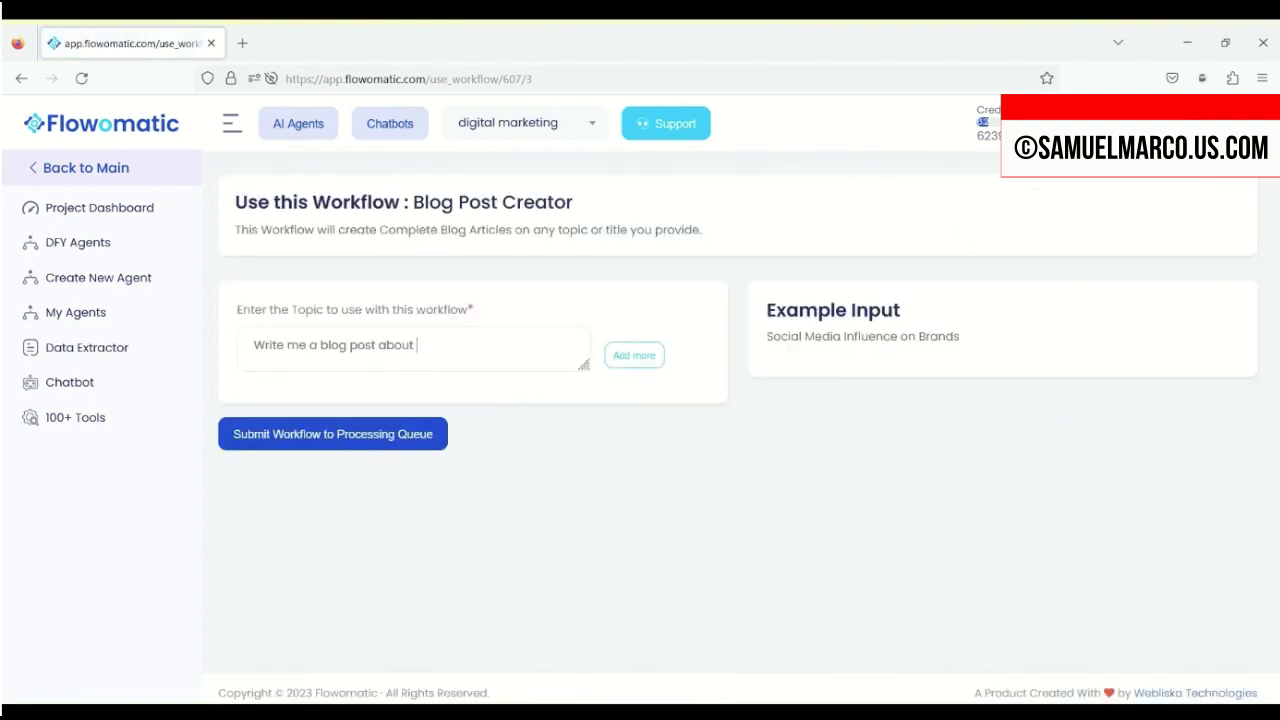
pyautogui.write('KFC Chain and its success globally')
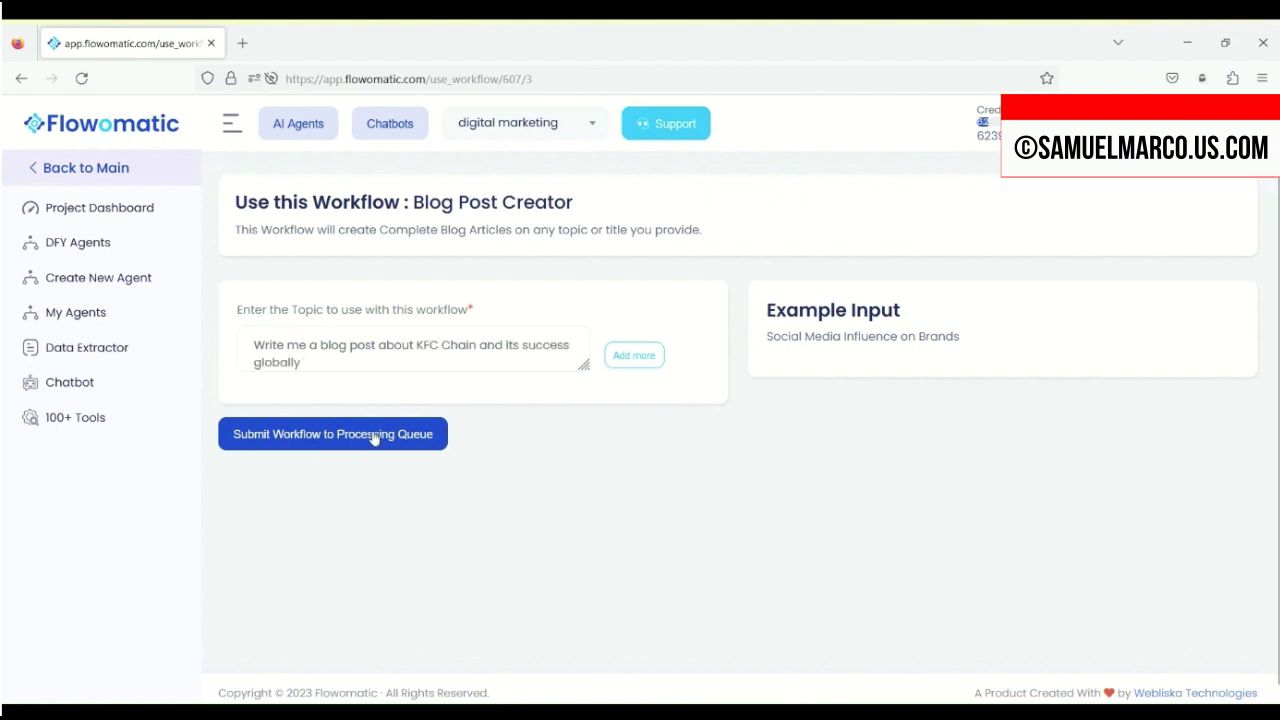
pyautogui.click(374, 438)
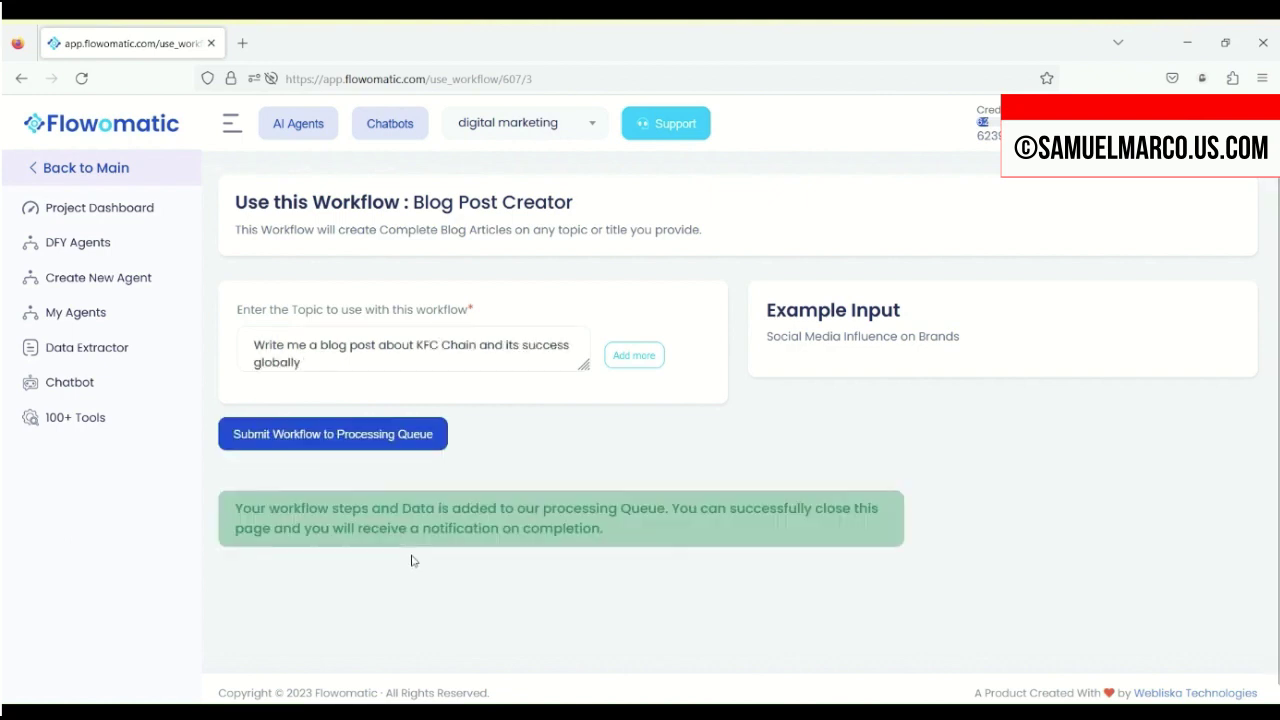
pyautogui.click(75, 347)
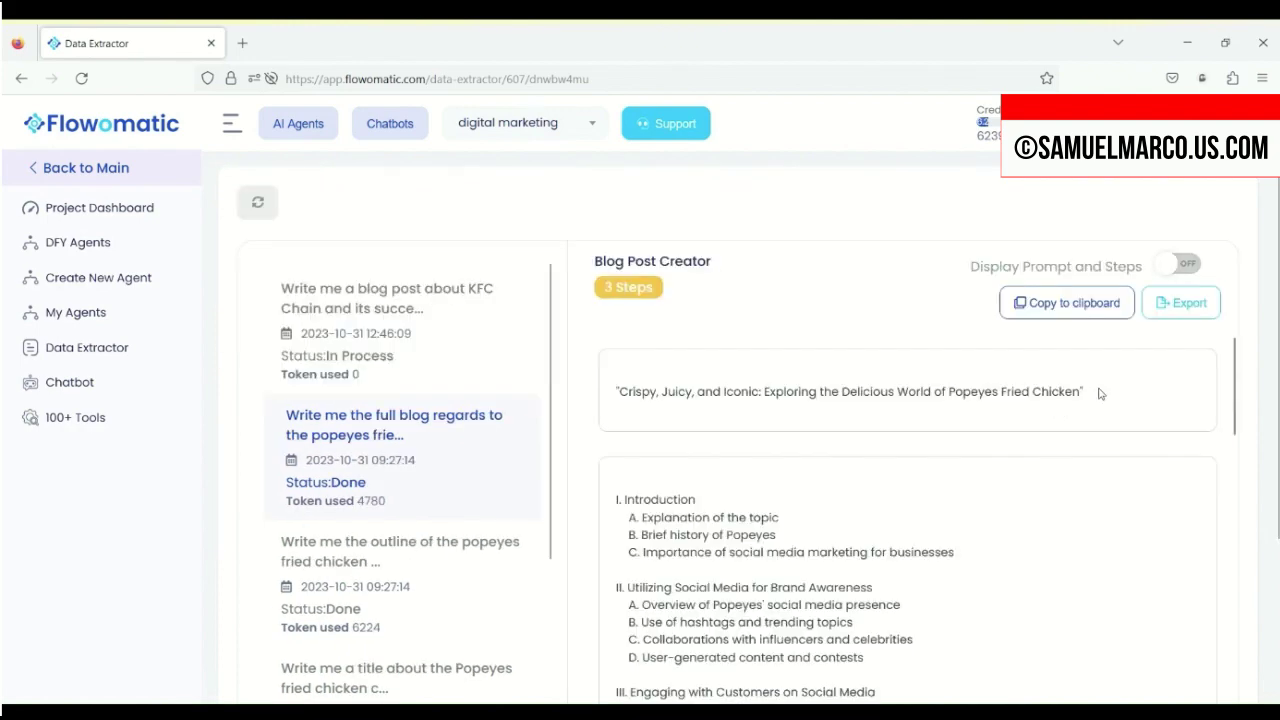
# Read through the finished Popeyes blog post output while the KFC request stays In Process
pyautogui.moveTo(1100, 393); pyautogui.dragTo(651, 392)
pyautogui.scroll(-3, 748, 452)
pyautogui.scroll(5, 748, 452)
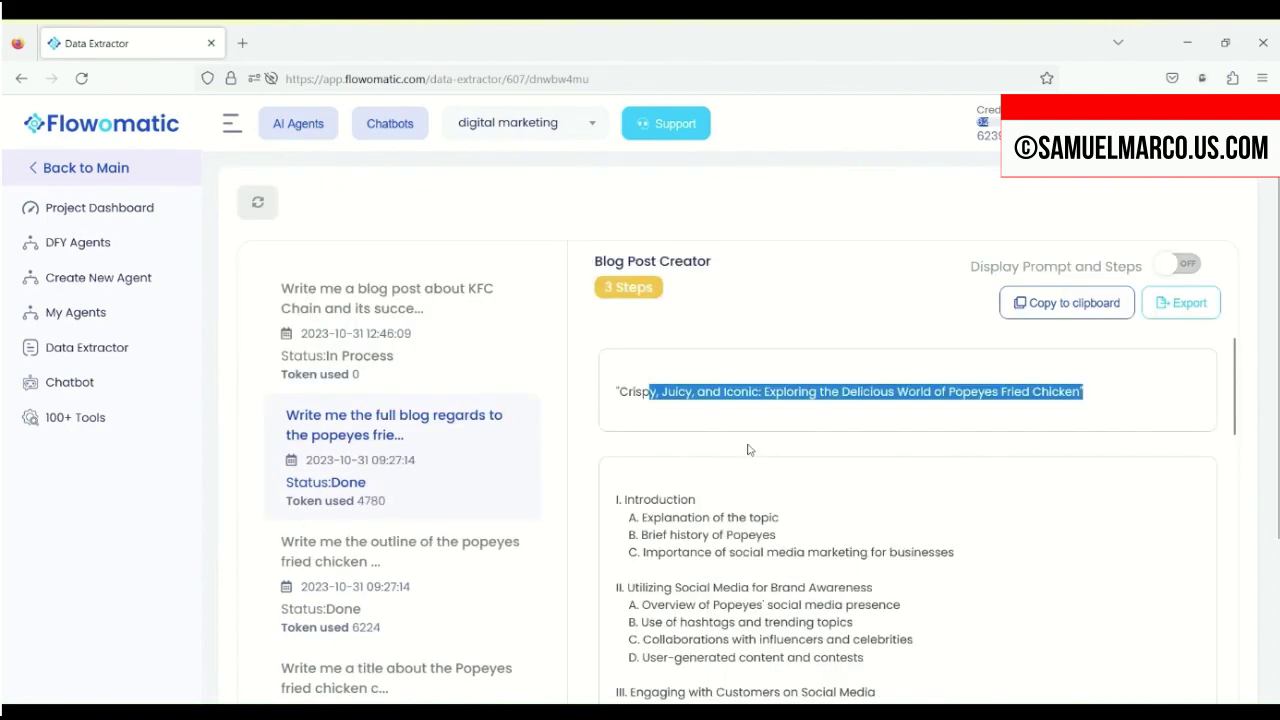
pyautogui.scroll(-15, 749, 450)
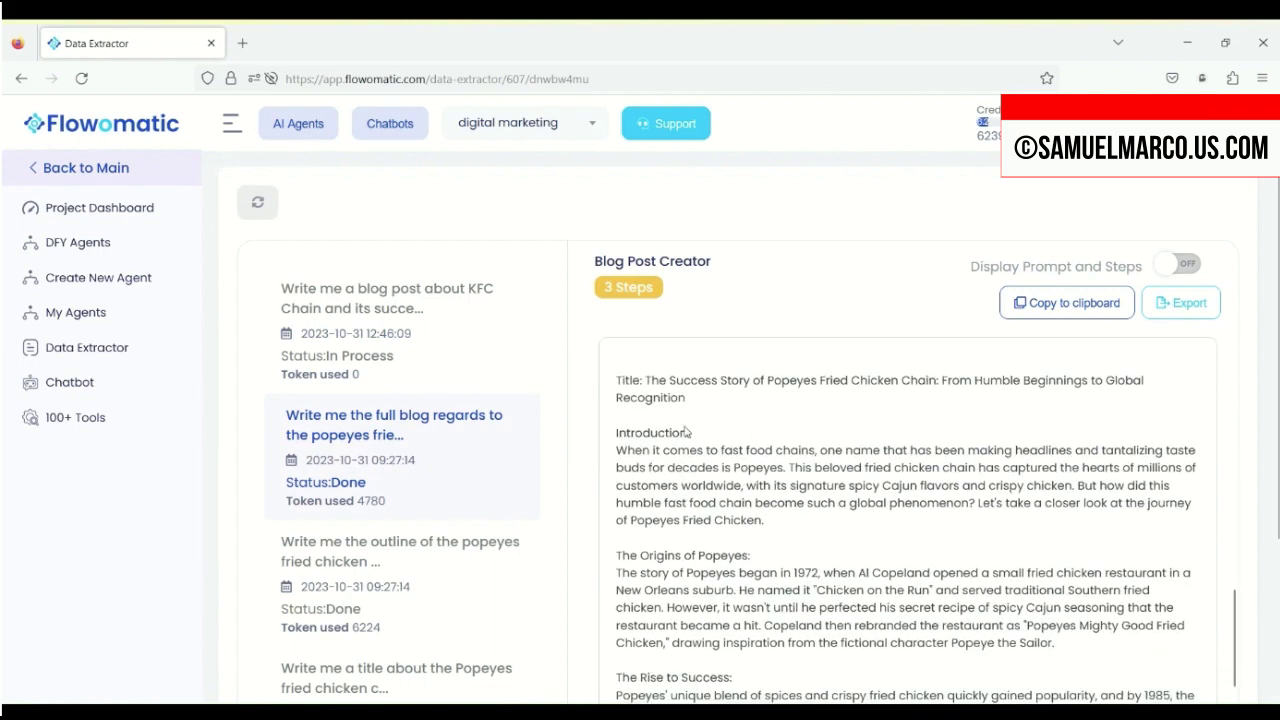
pyautogui.scroll(-10, 686, 430)
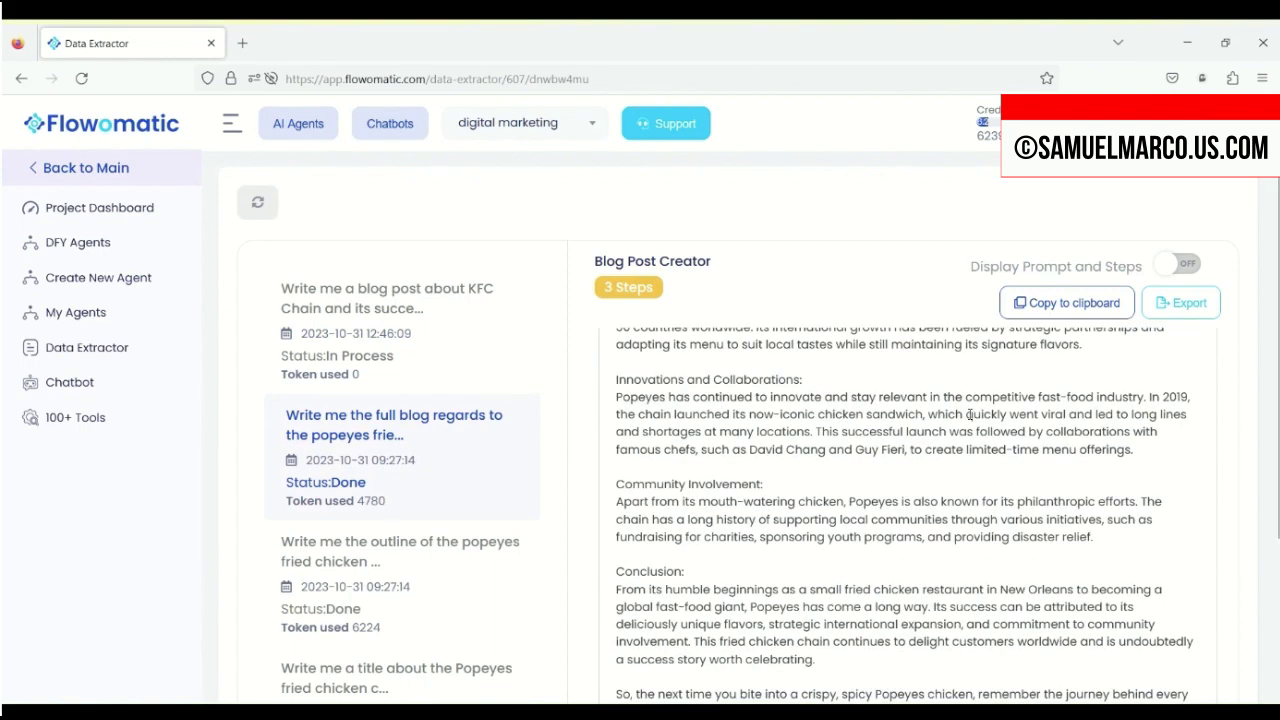
pyautogui.click(95, 384)
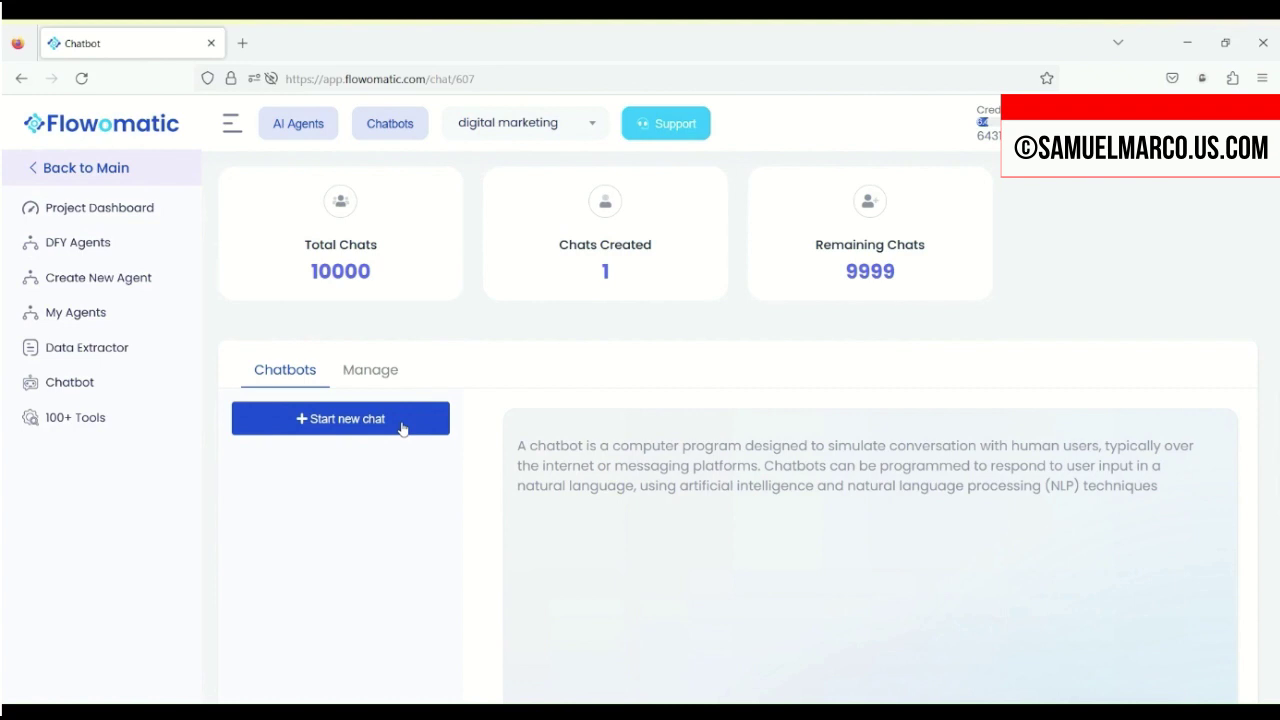
# Scroll through the chatbot introduction and empty message box on the Chatbot page
pyautogui.scroll(-3, 540, 428)
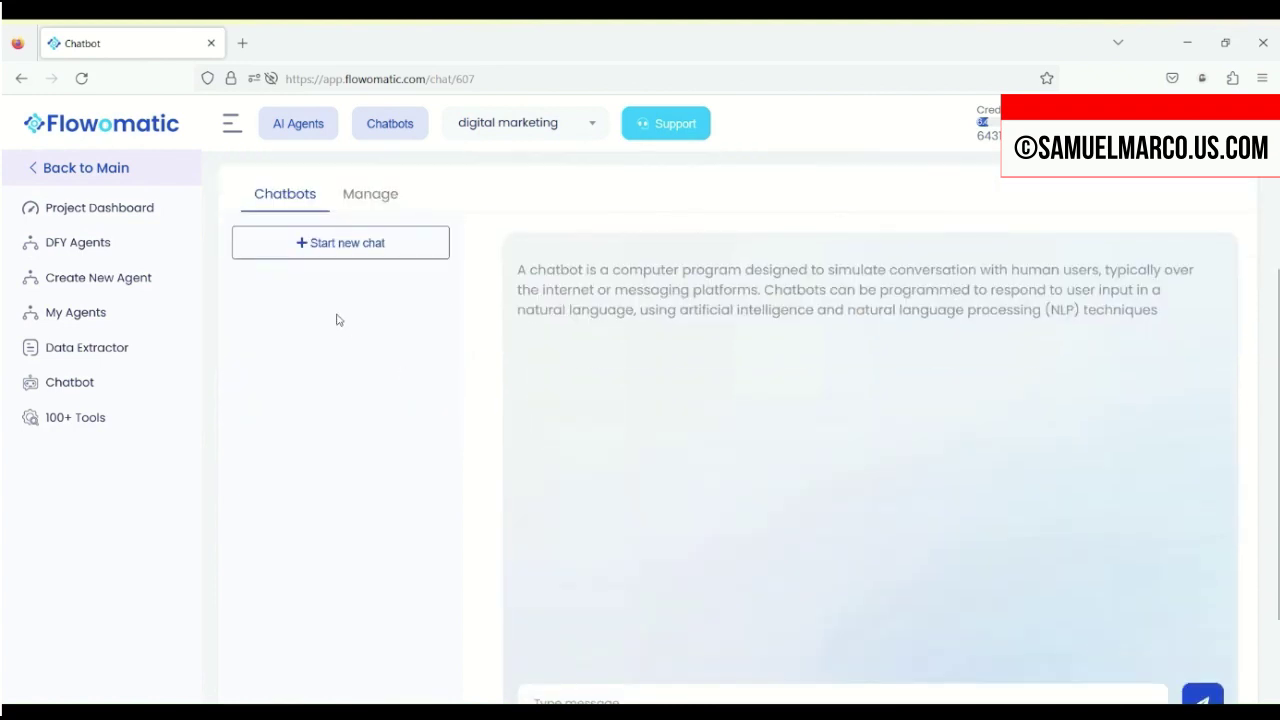
pyautogui.scroll(-2, 470, 340)
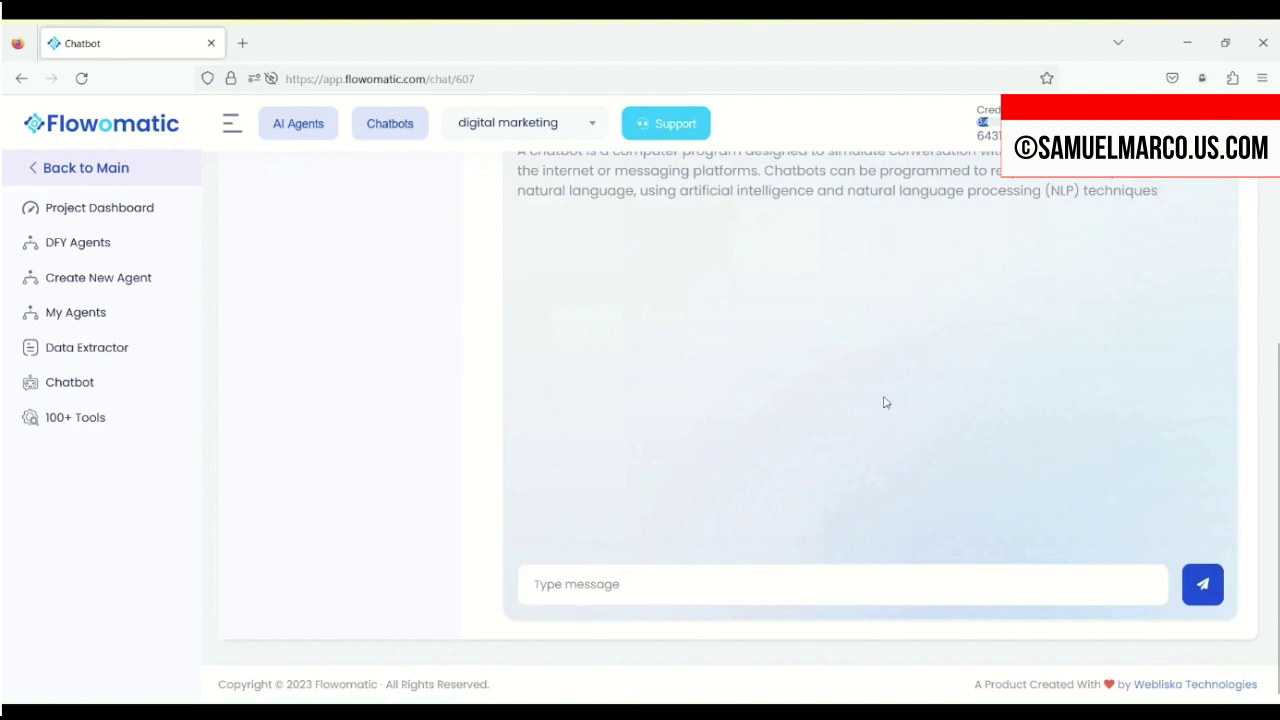
pyautogui.click(80, 312)
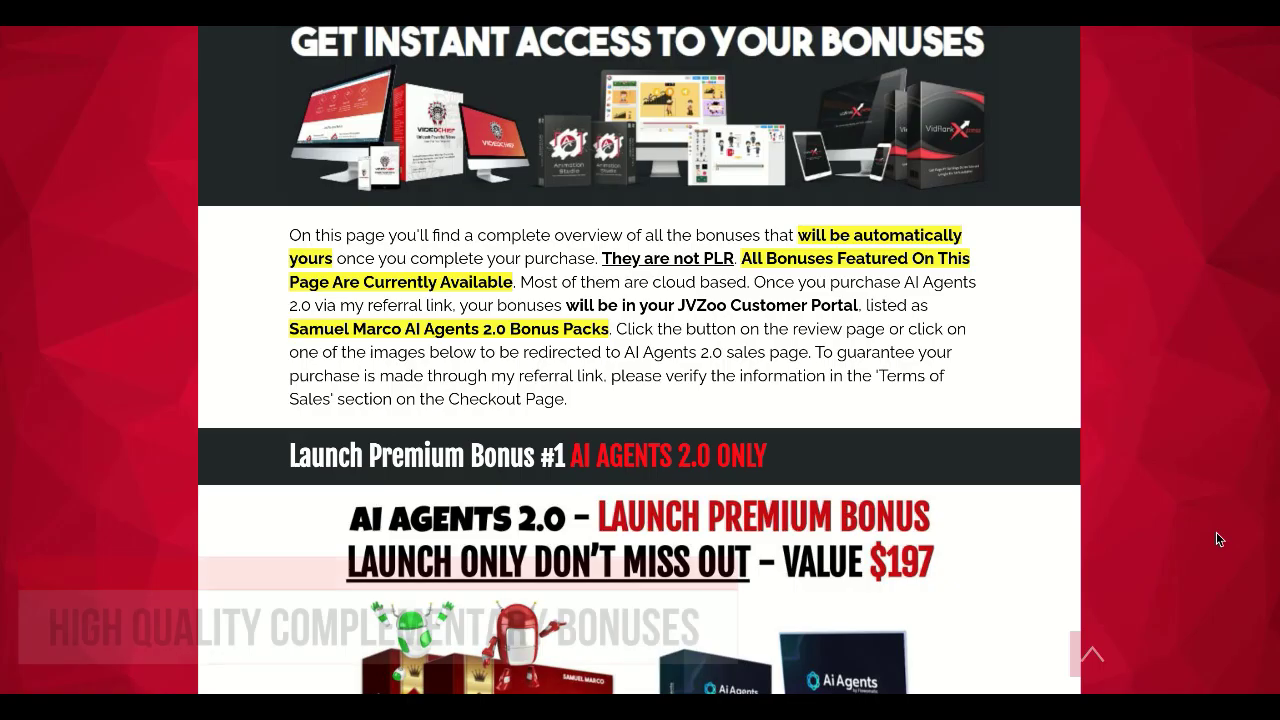
pyautogui.scroll(-3, 1225, 570)
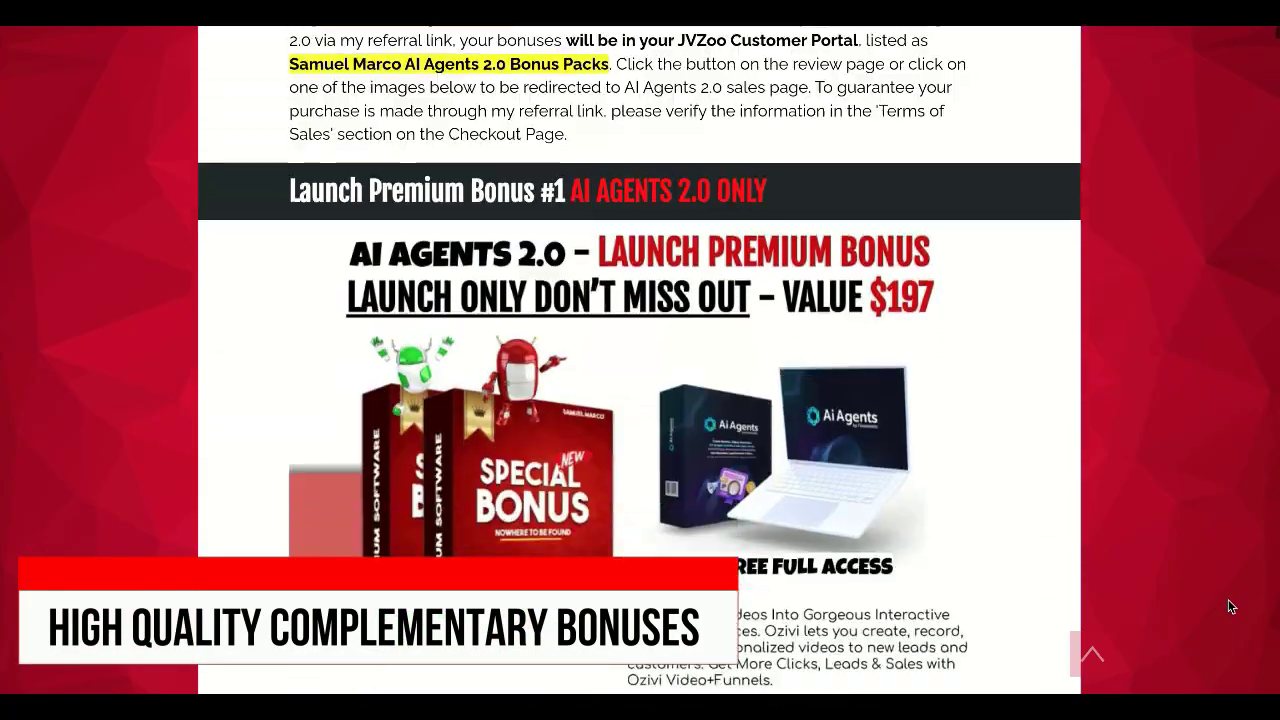
pyautogui.scroll(-15, 1230, 607)
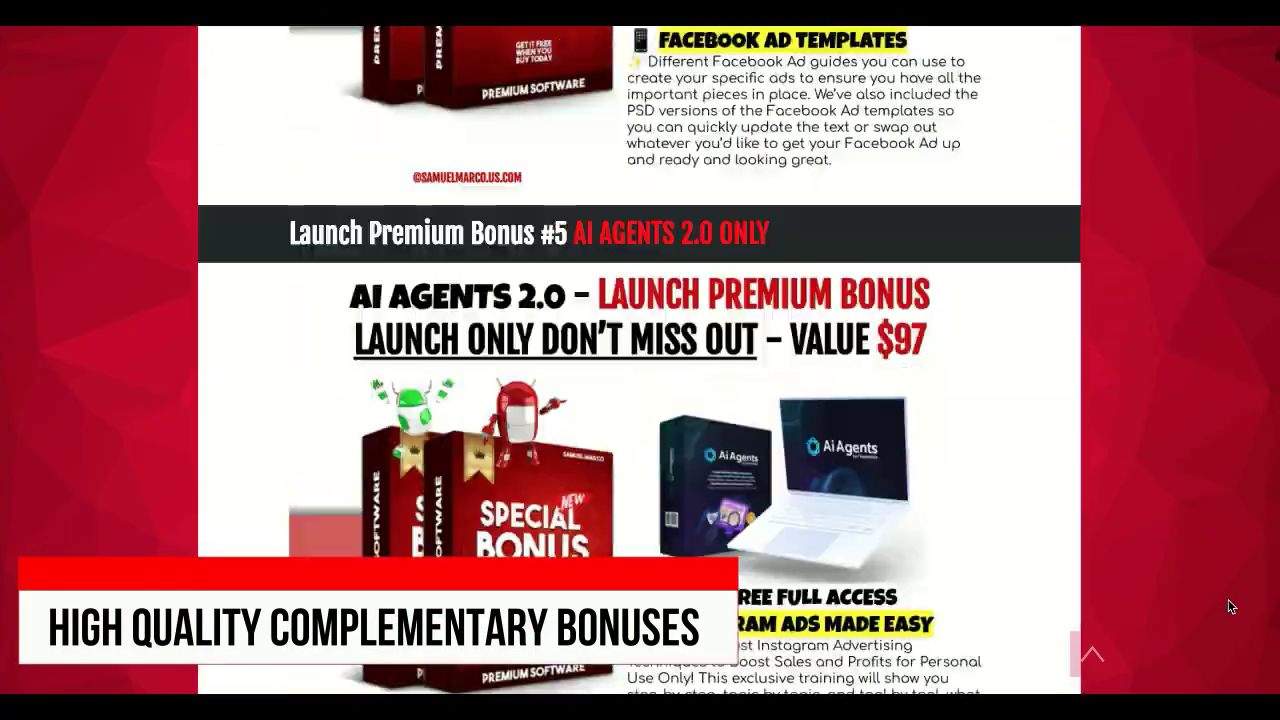
pyautogui.scroll(-20, 1230, 607)
pyautogui.scroll(-20, 1230, 607)
pyautogui.scroll(-20, 1230, 607)
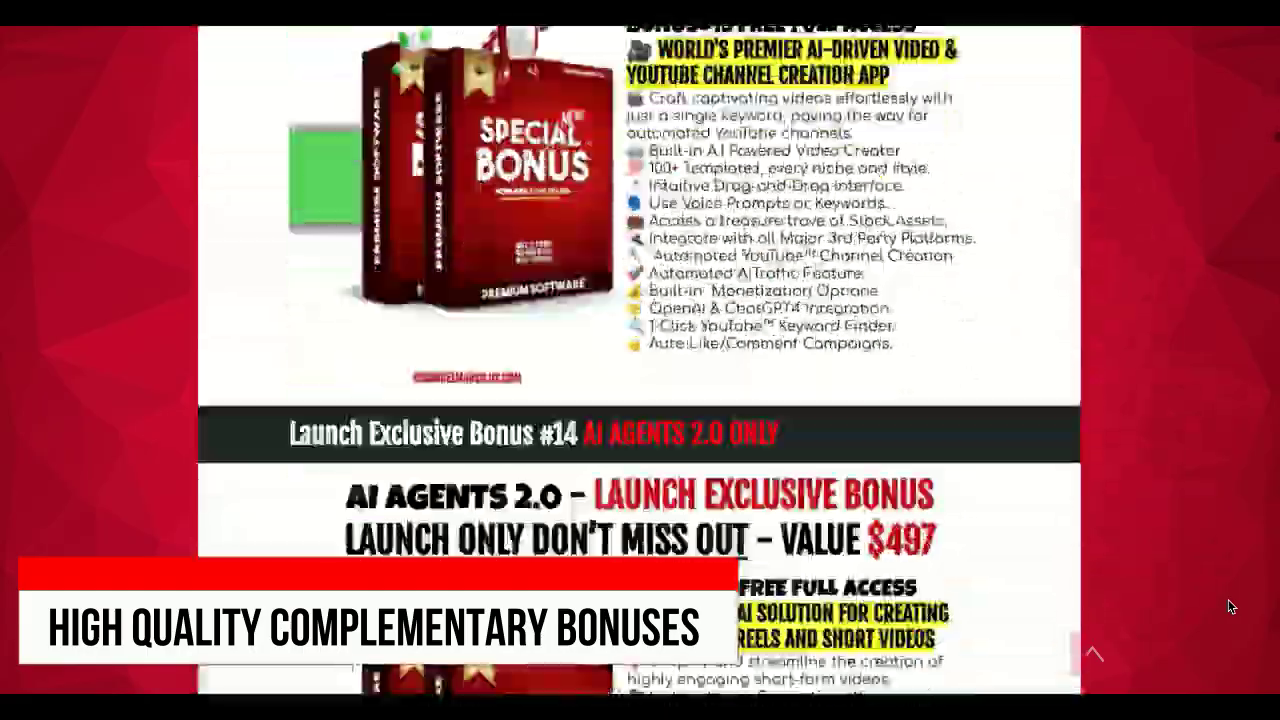
pyautogui.scroll(-20, 1230, 607)
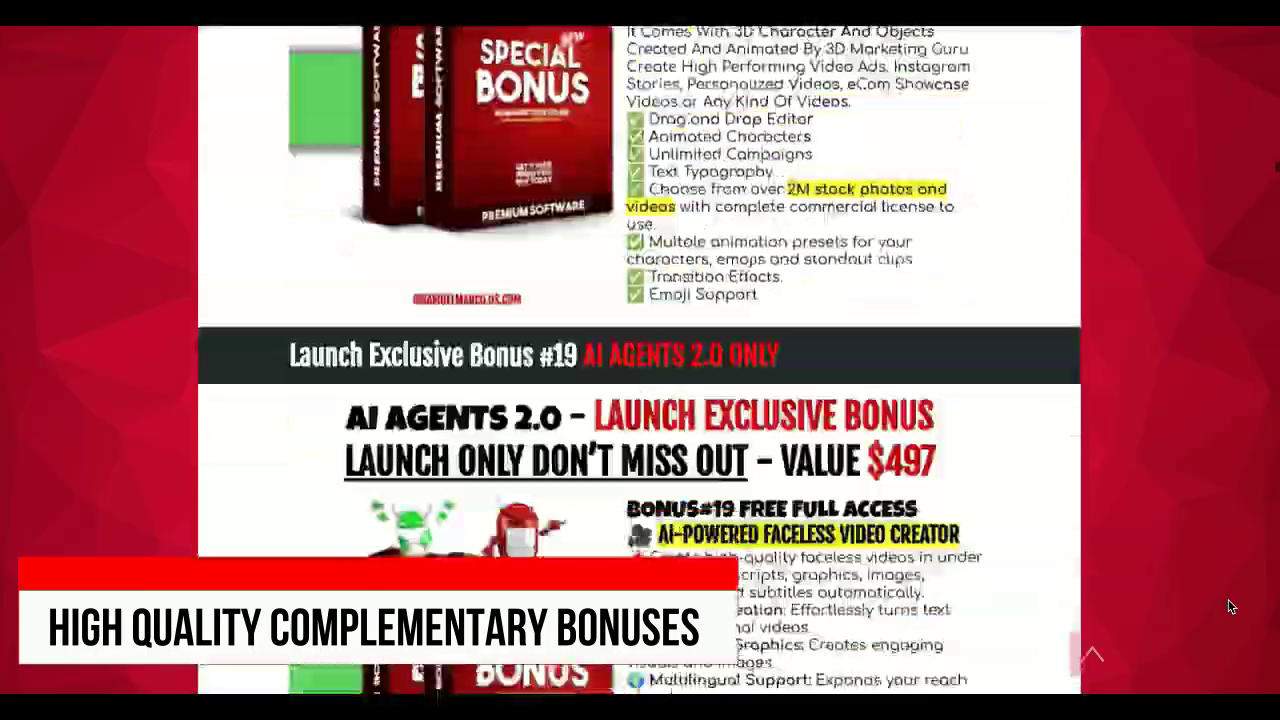
pyautogui.scroll(-20, 1230, 607)
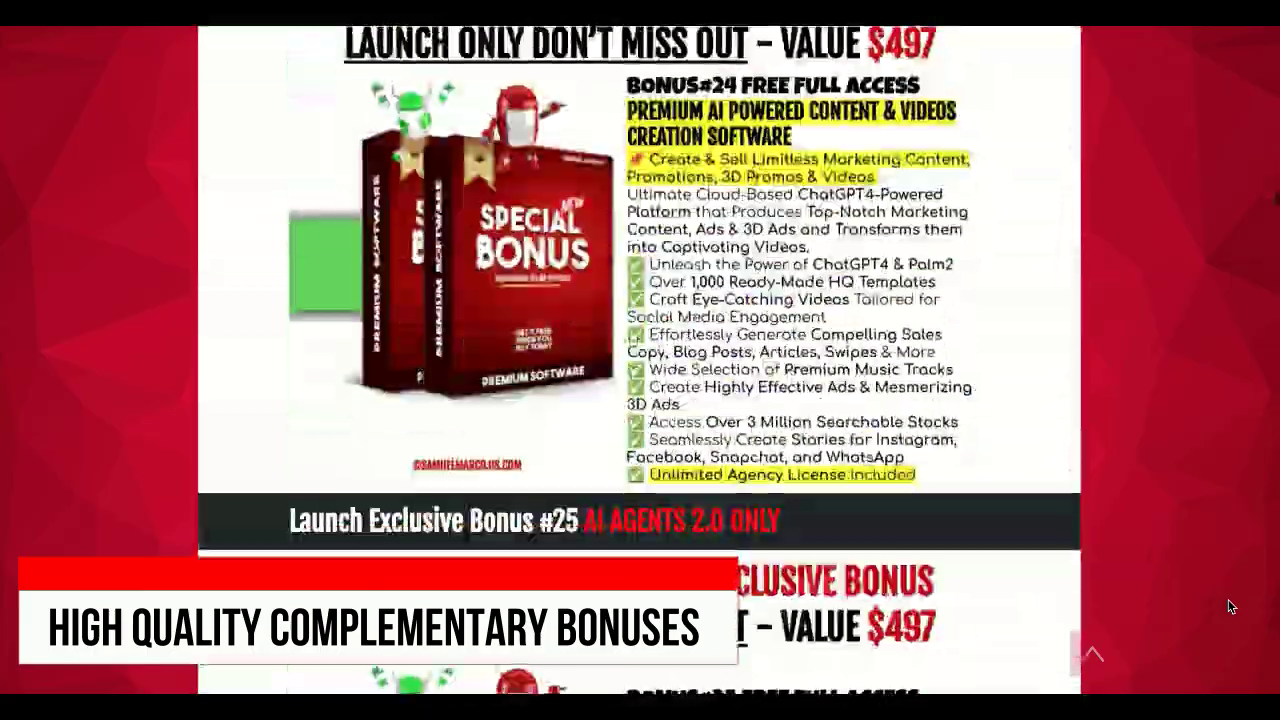
pyautogui.scroll(-20, 1230, 607)
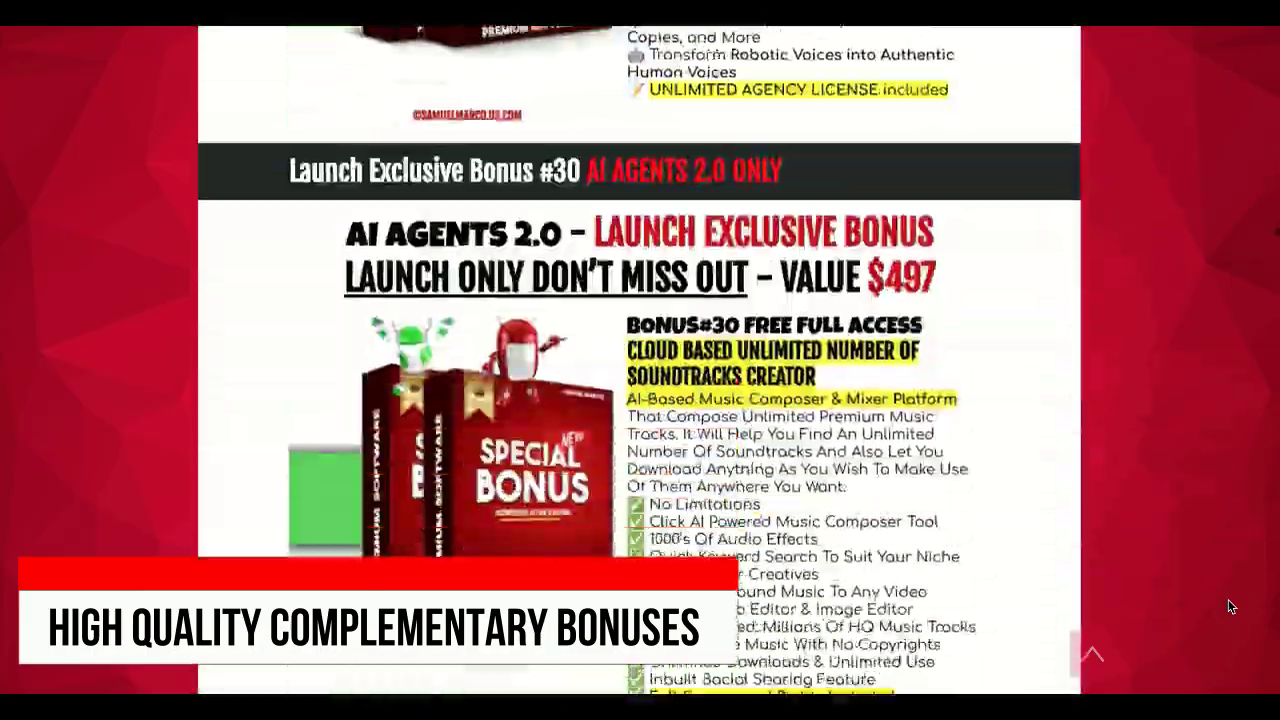
pyautogui.scroll(-20, 1230, 607)
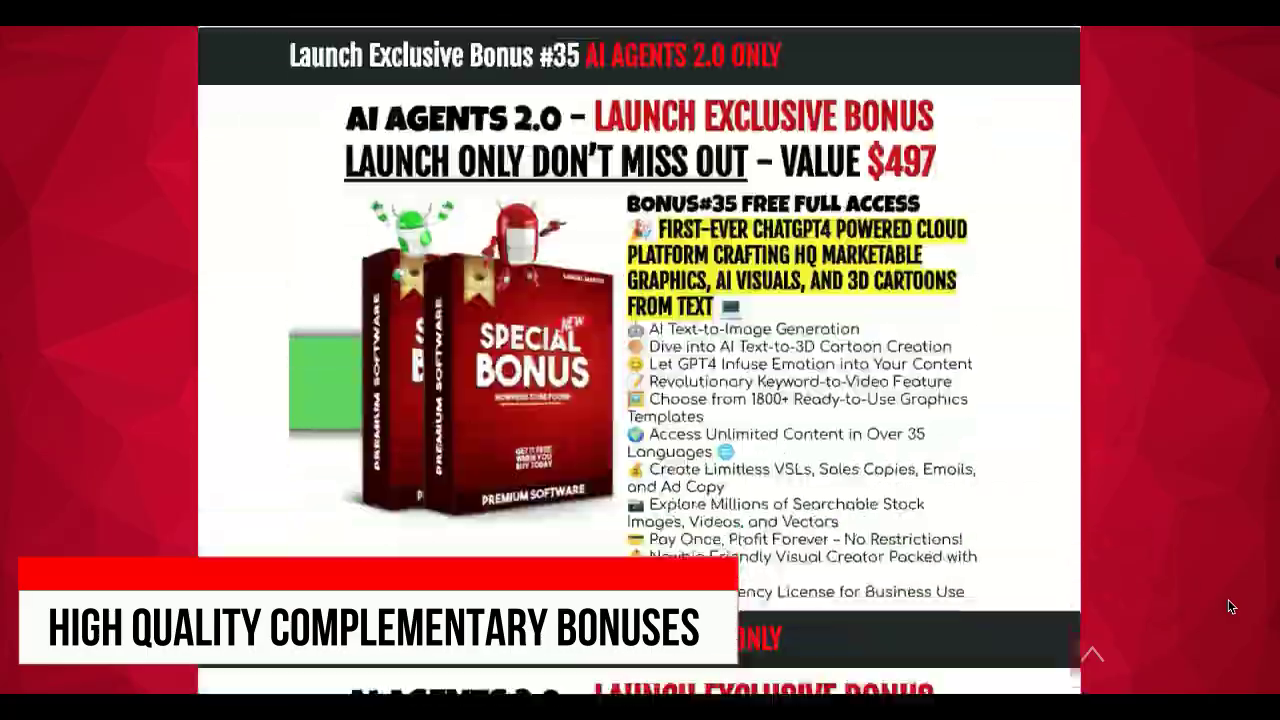
pyautogui.scroll(-20, 1230, 607)
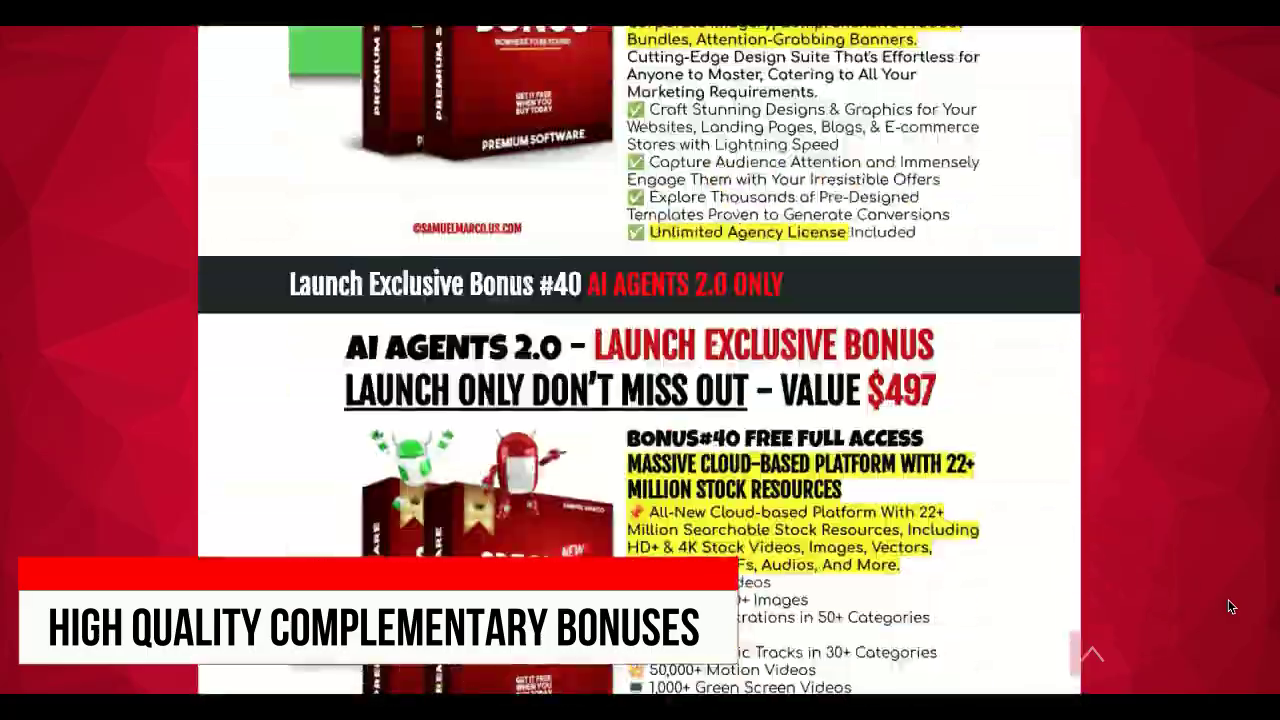
pyautogui.scroll(-20, 1230, 607)
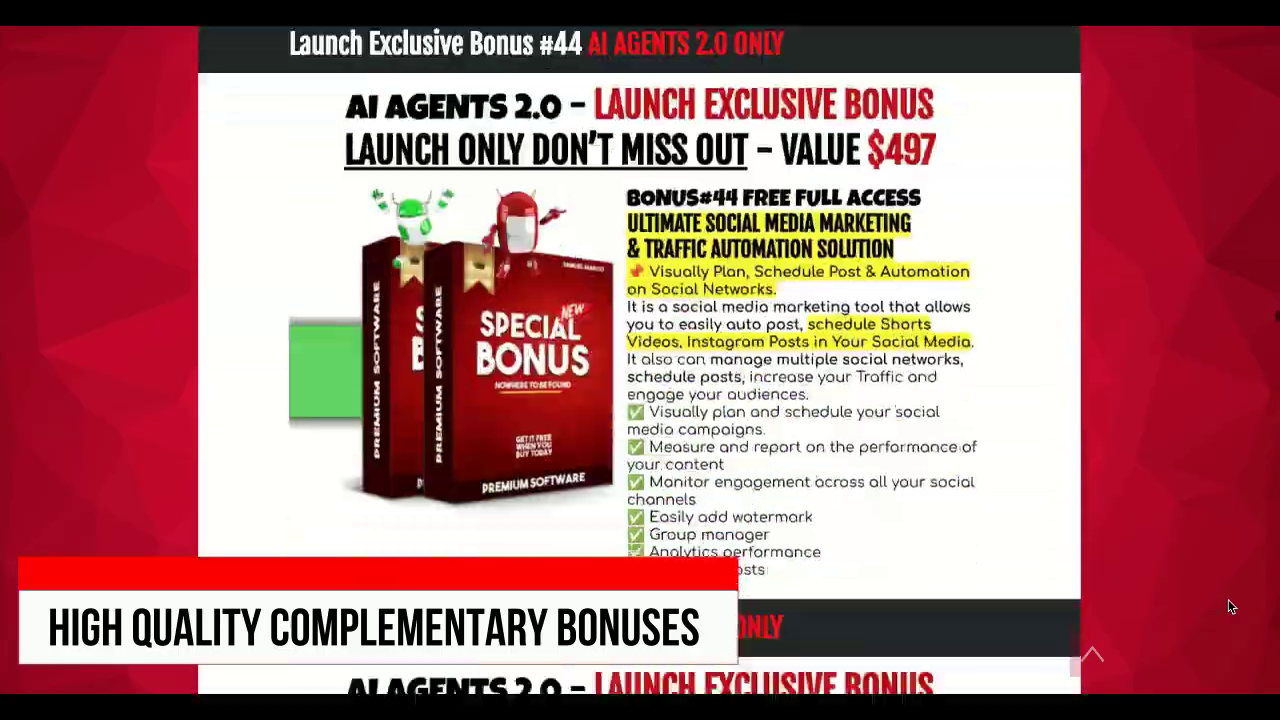
pyautogui.scroll(-20, 1230, 607)
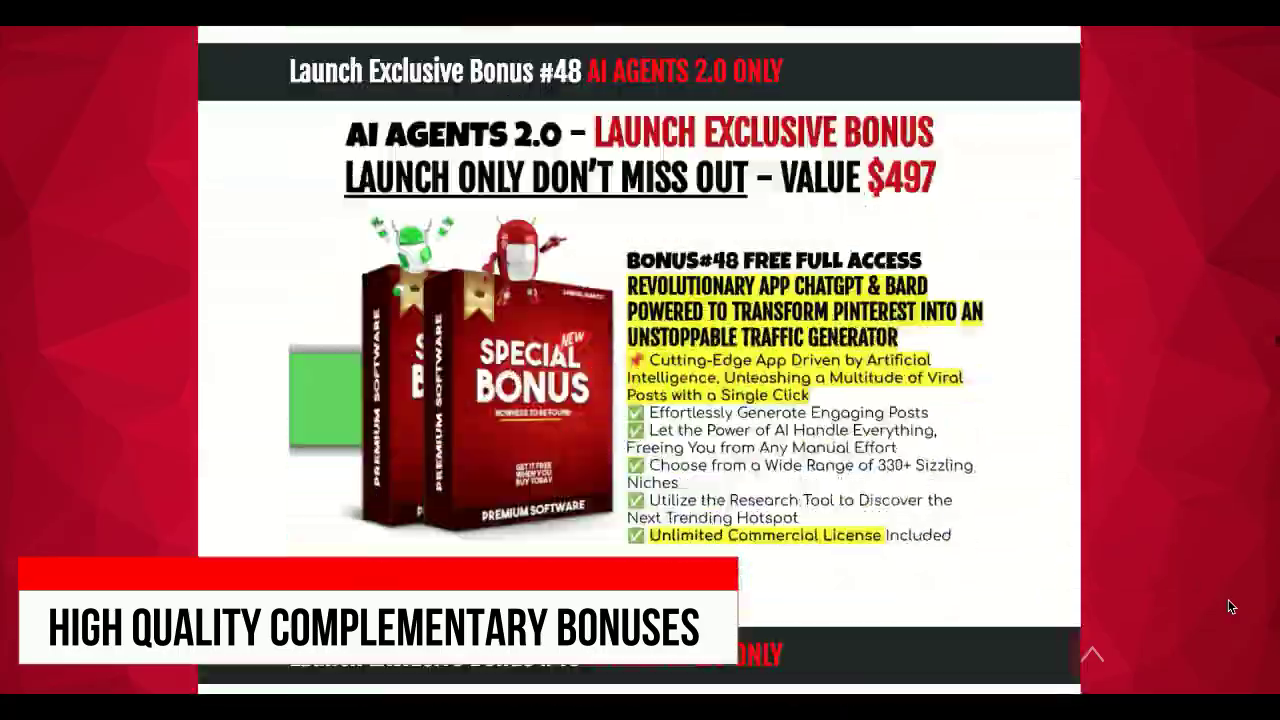
pyautogui.scroll(-20, 1230, 607)
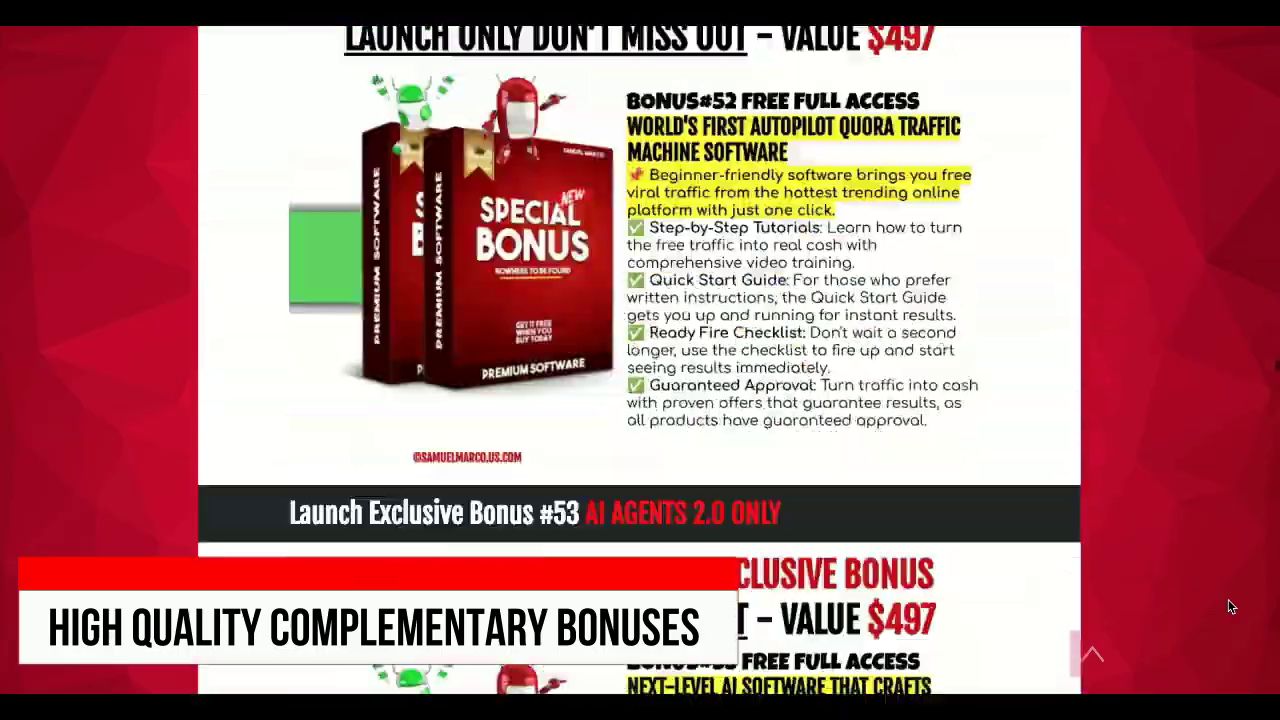
pyautogui.scroll(-20, 1230, 607)
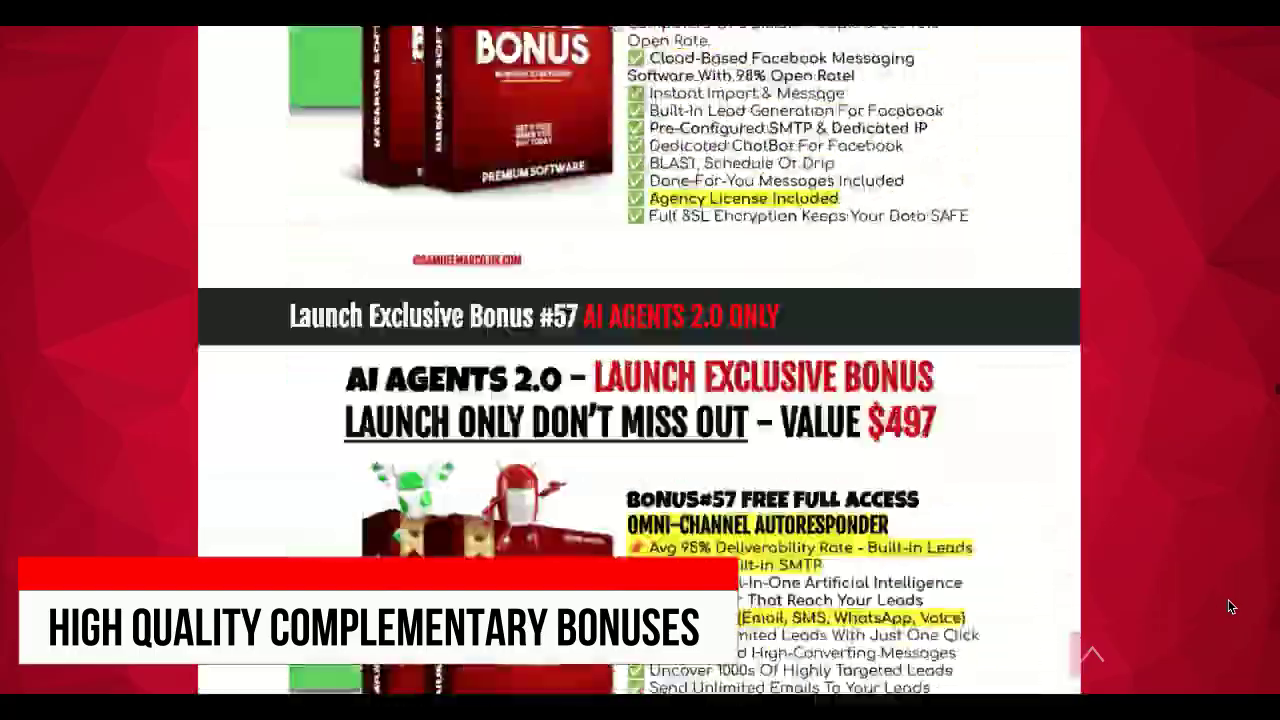
pyautogui.scroll(-20, 1230, 607)
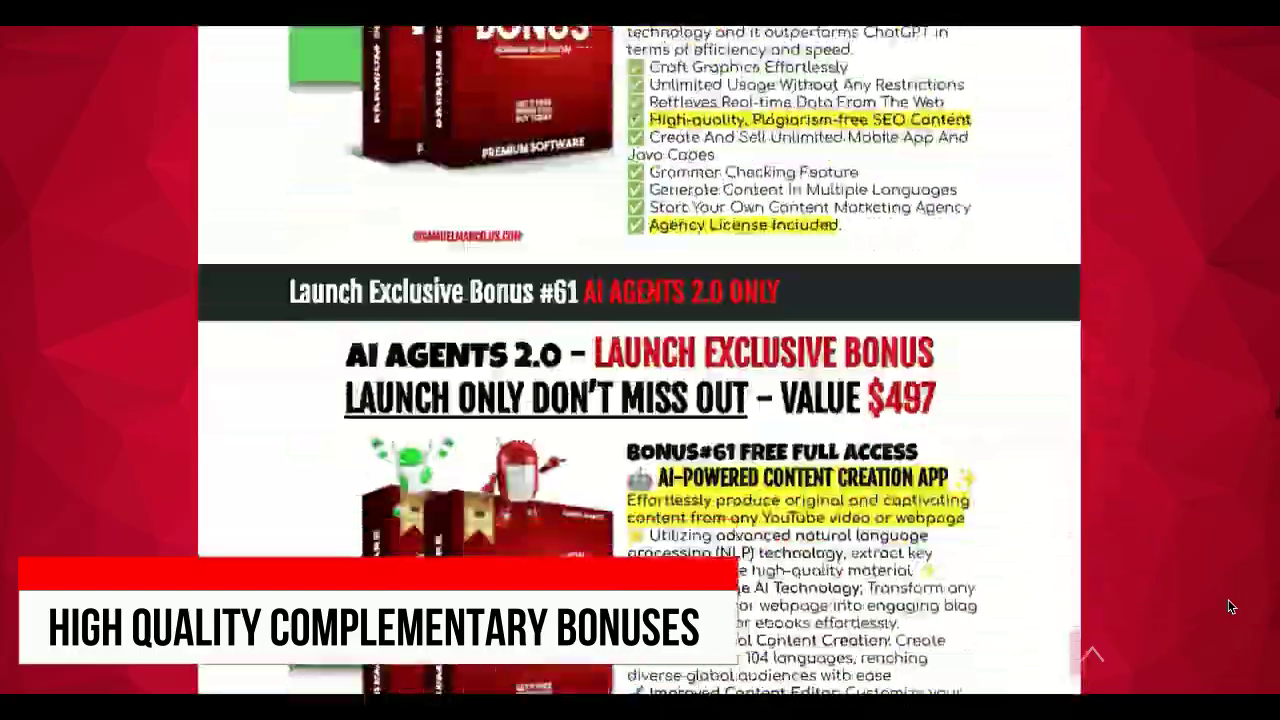
pyautogui.scroll(-20, 1230, 607)
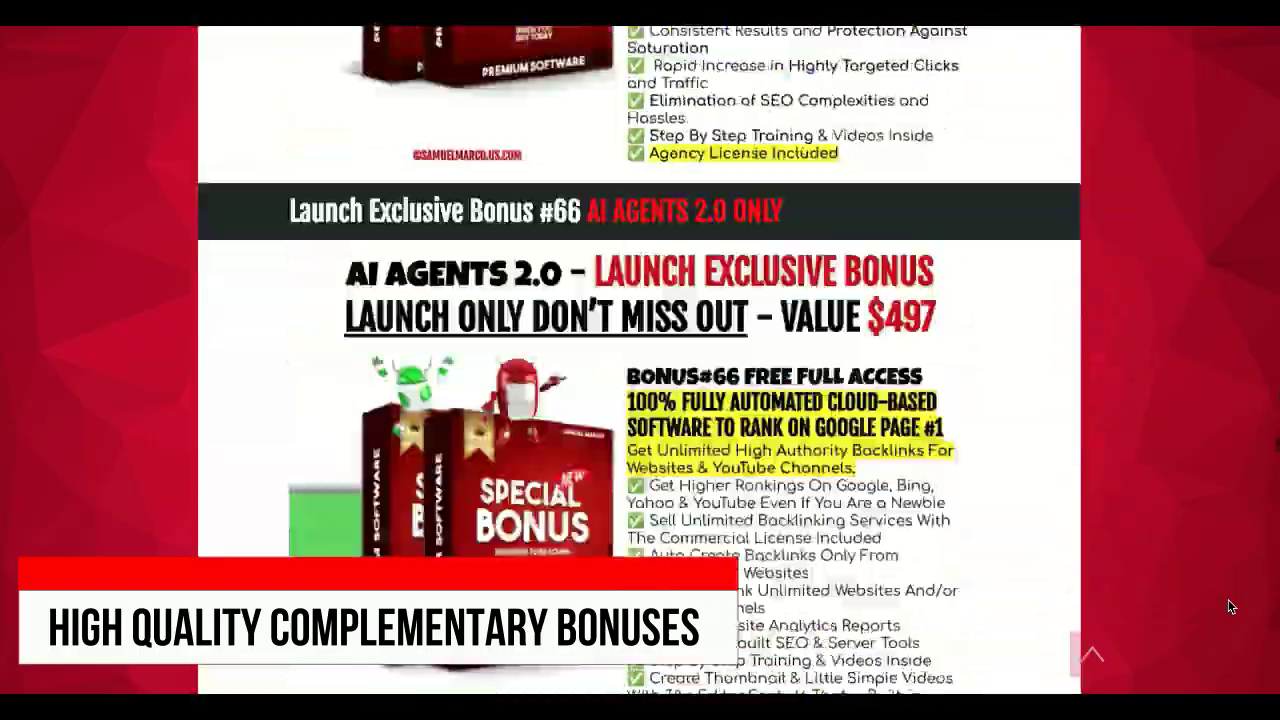
pyautogui.scroll(-20, 1230, 607)
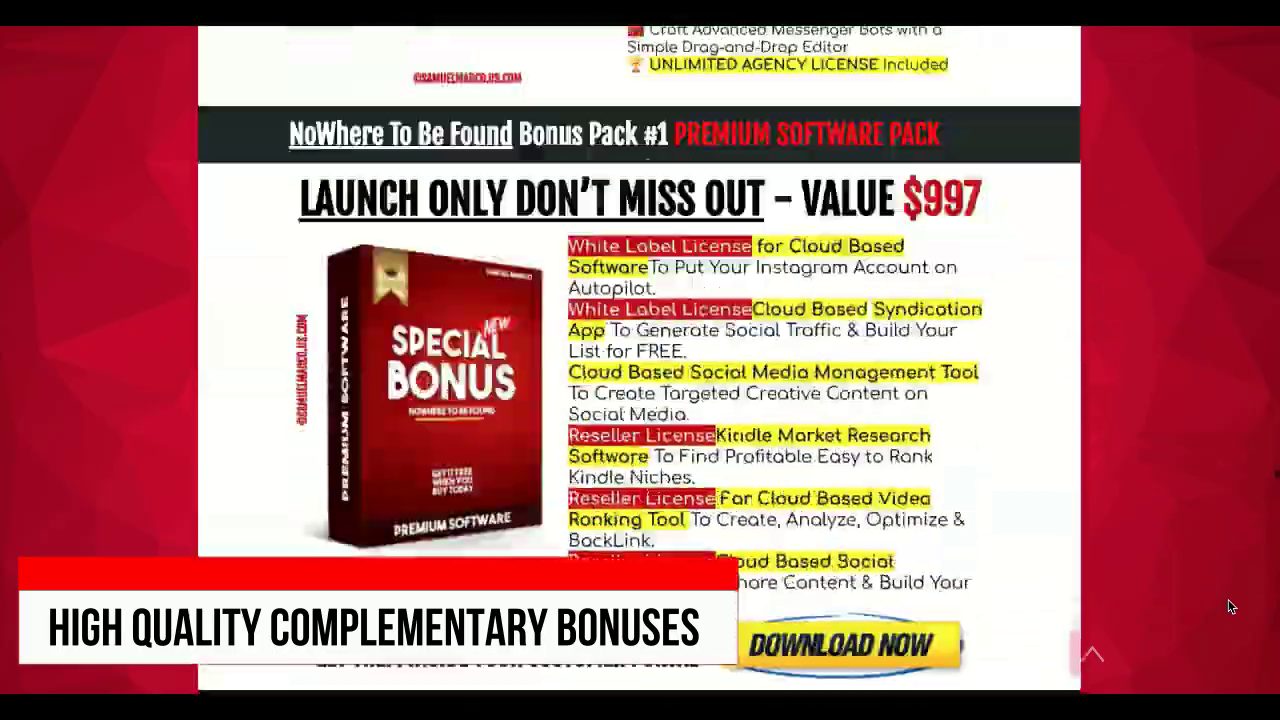
pyautogui.scroll(-20, 1230, 607)
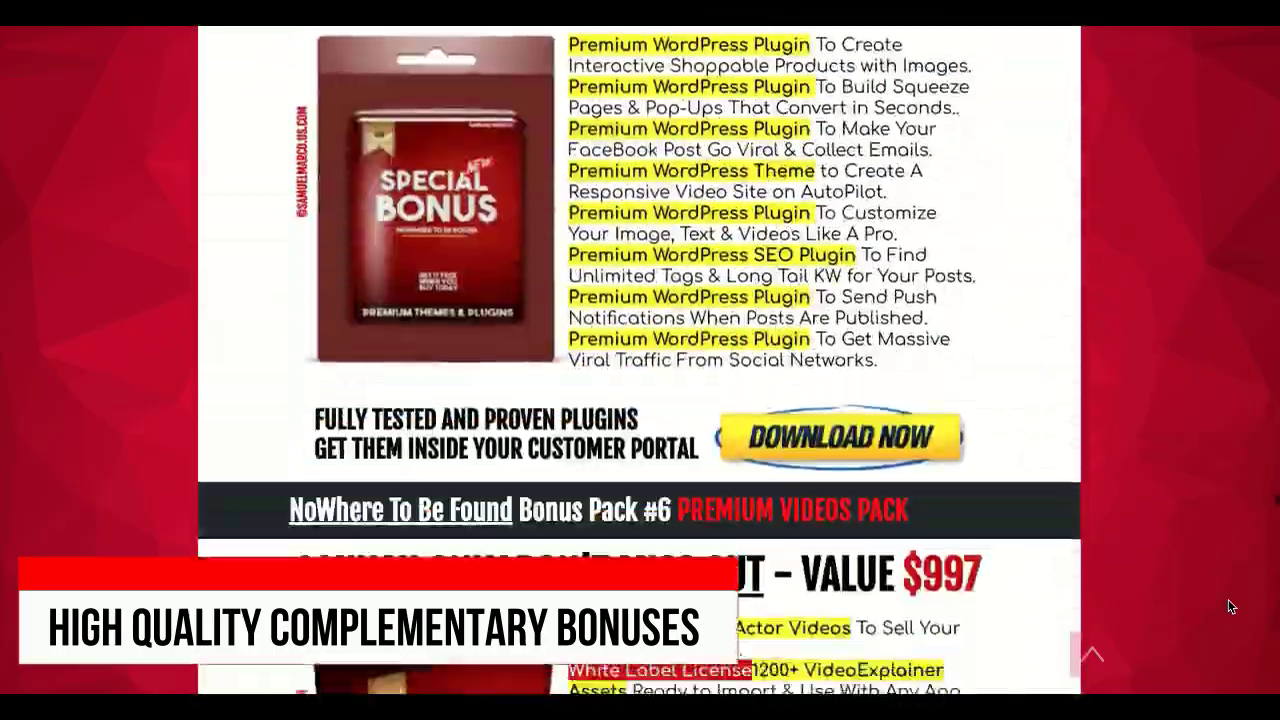
pyautogui.scroll(-20, 1230, 607)
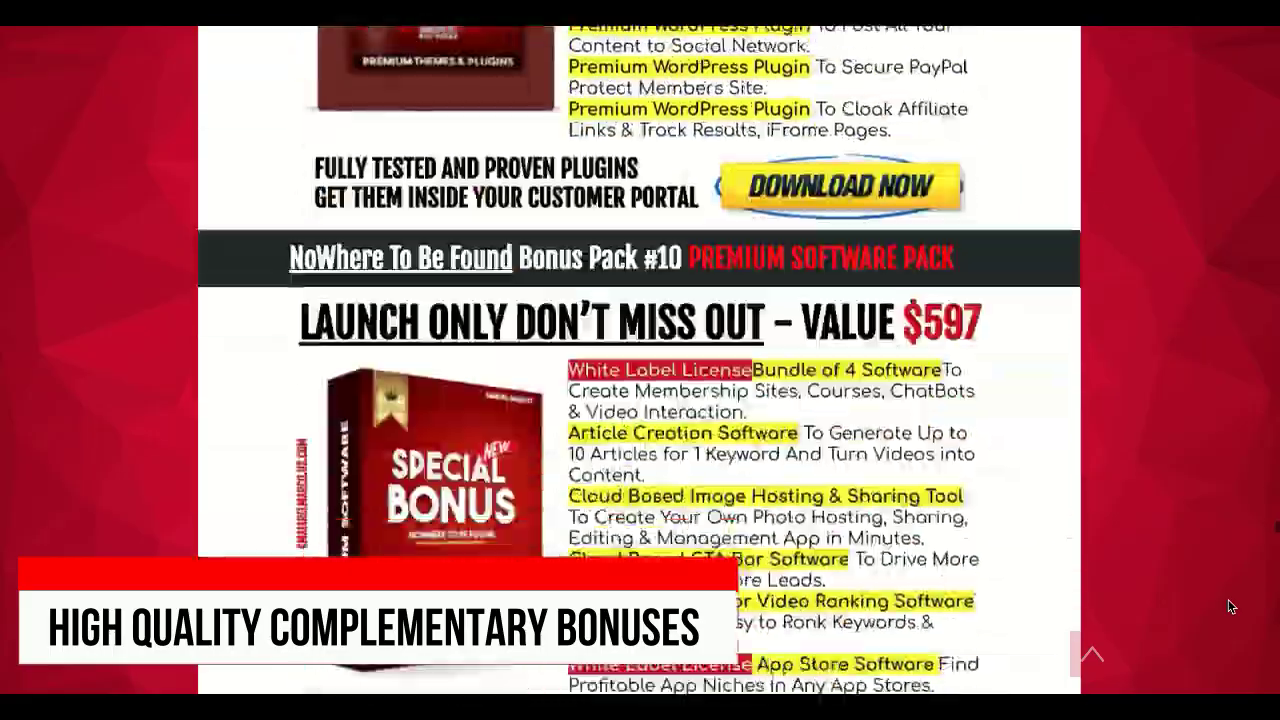
pyautogui.scroll(-20, 1230, 607)
pyautogui.scroll(-20, 1230, 607)
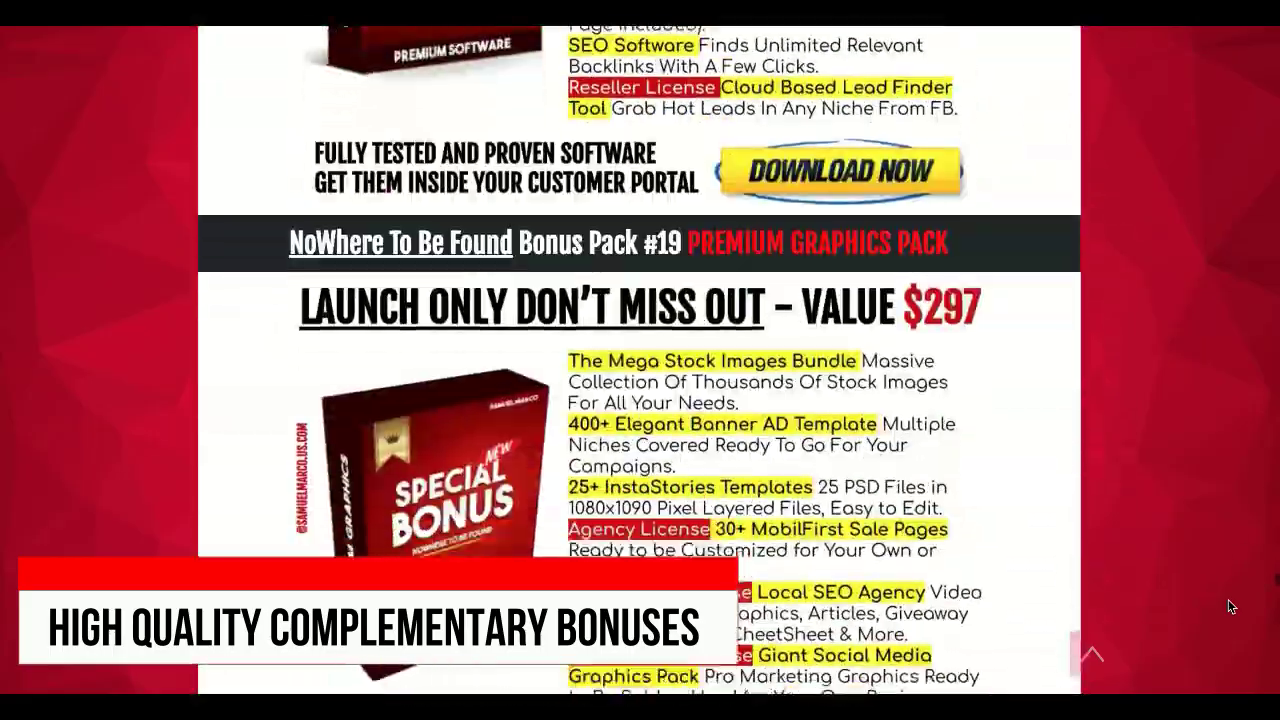
pyautogui.scroll(-20, 1230, 607)
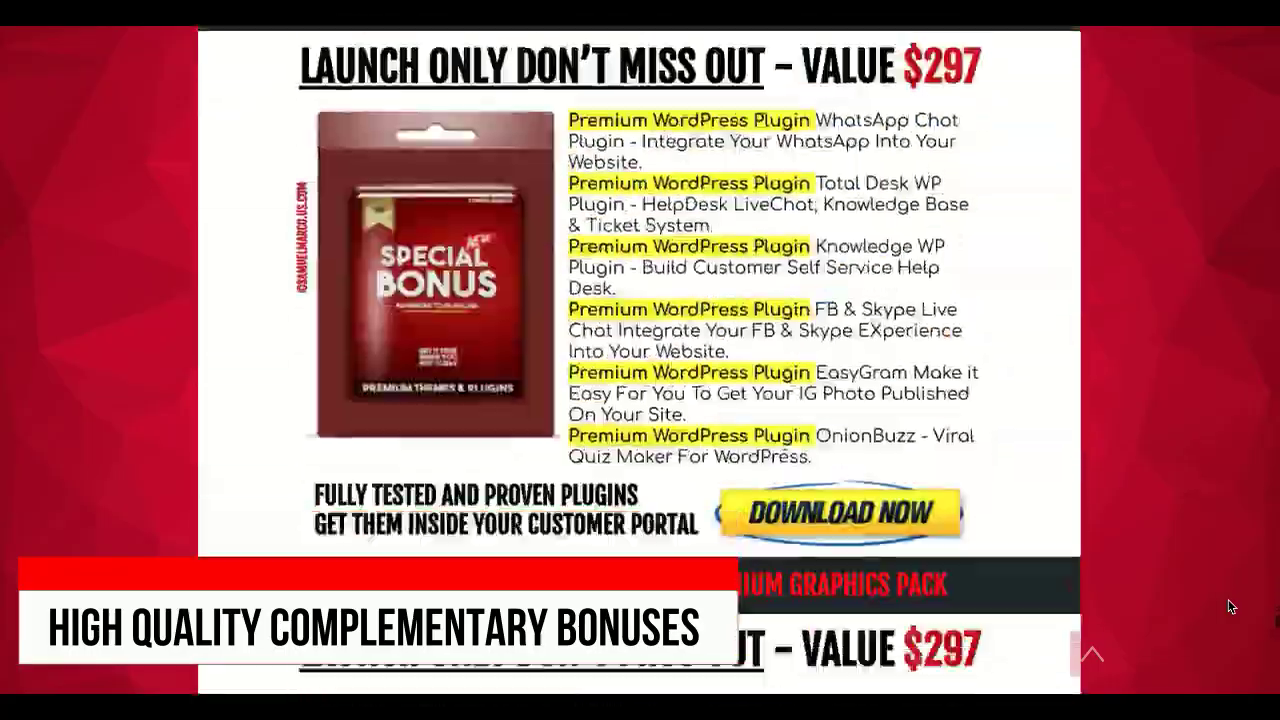
pyautogui.scroll(-20, 1230, 607)
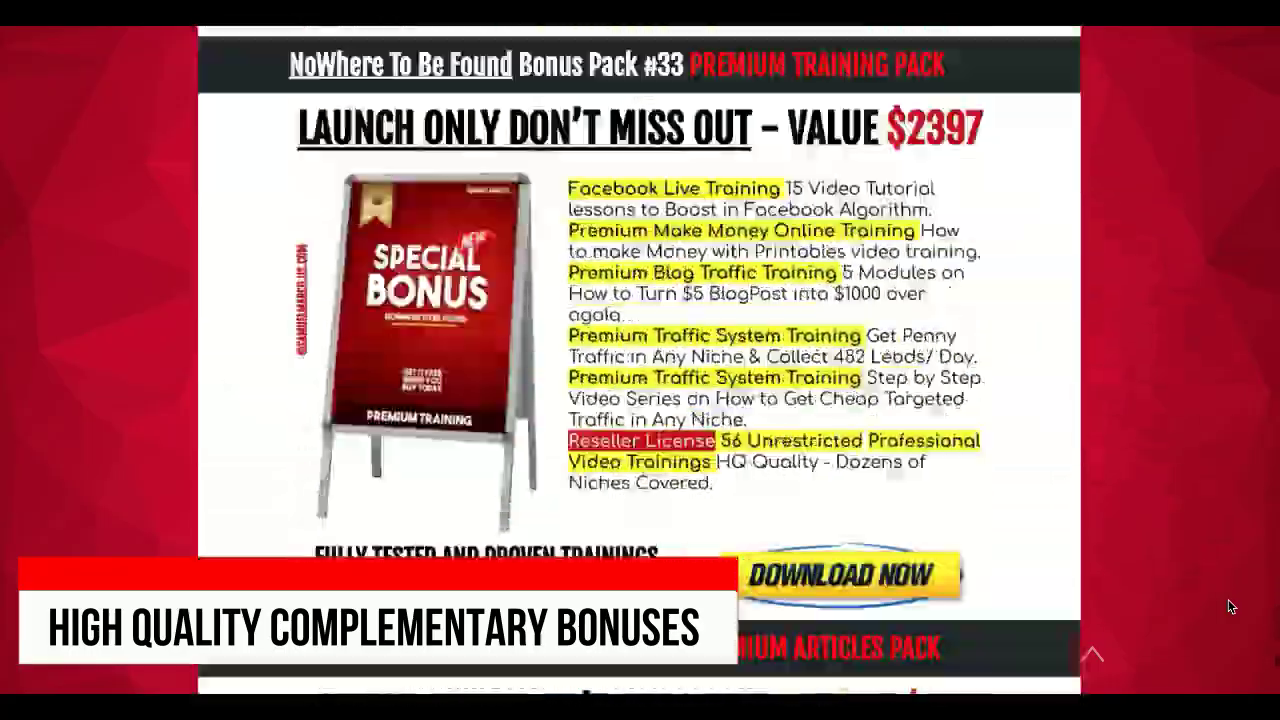
pyautogui.scroll(-20, 1230, 607)
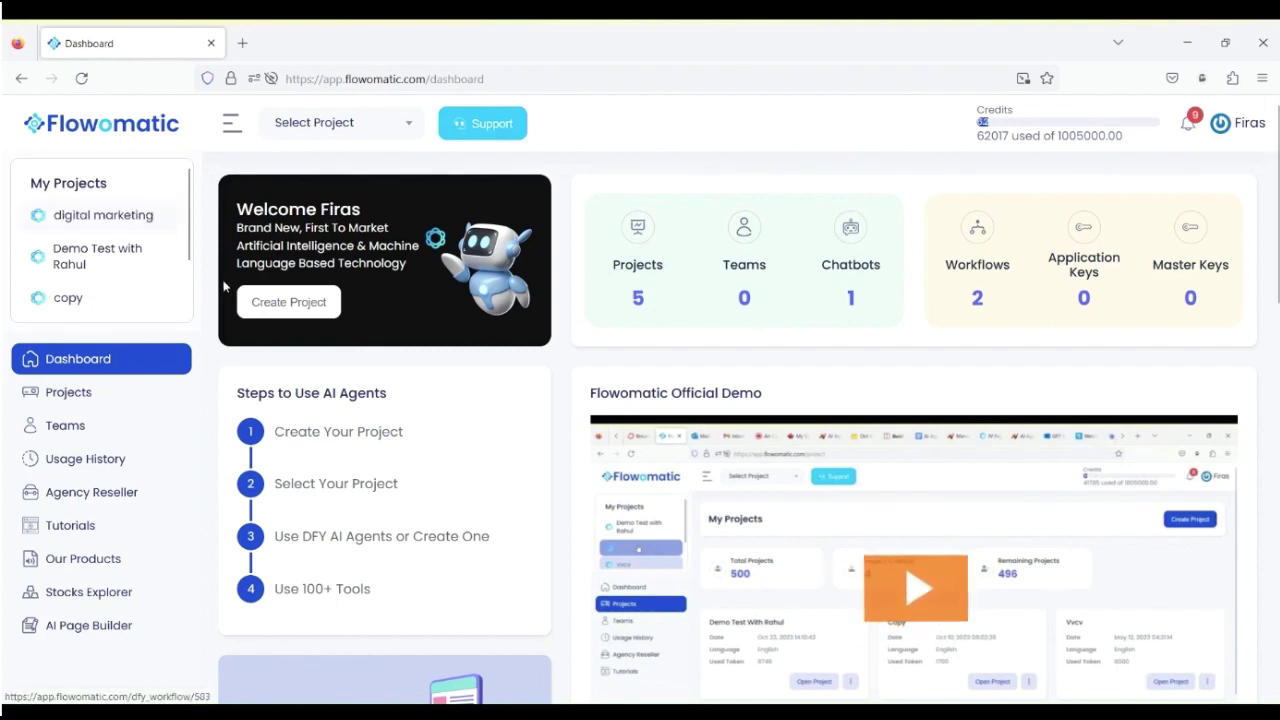
# Open the project selector from the main Dashboard showing 5 projects, 1 chatbot and 2 workflows
pyautogui.click(310, 124)
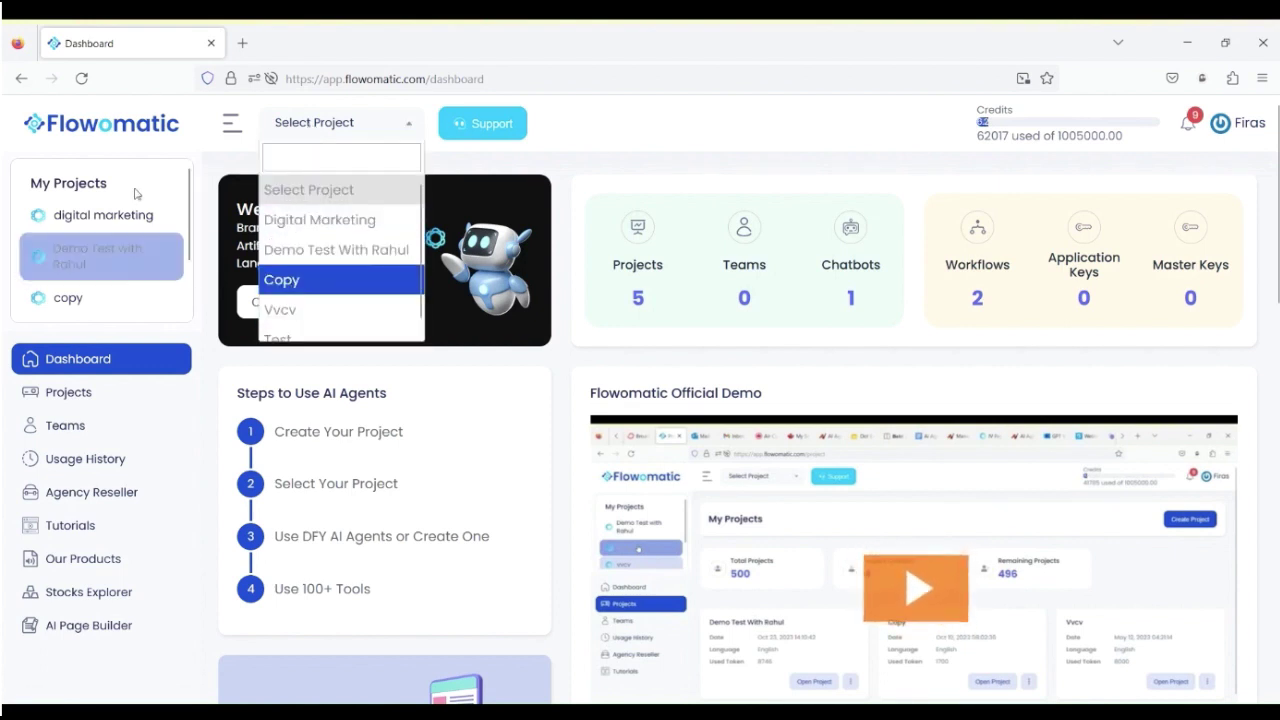
# Switch the active project to Digital Marketing to load its 38 DFY and 2 community agents
pyautogui.click(628, 148)
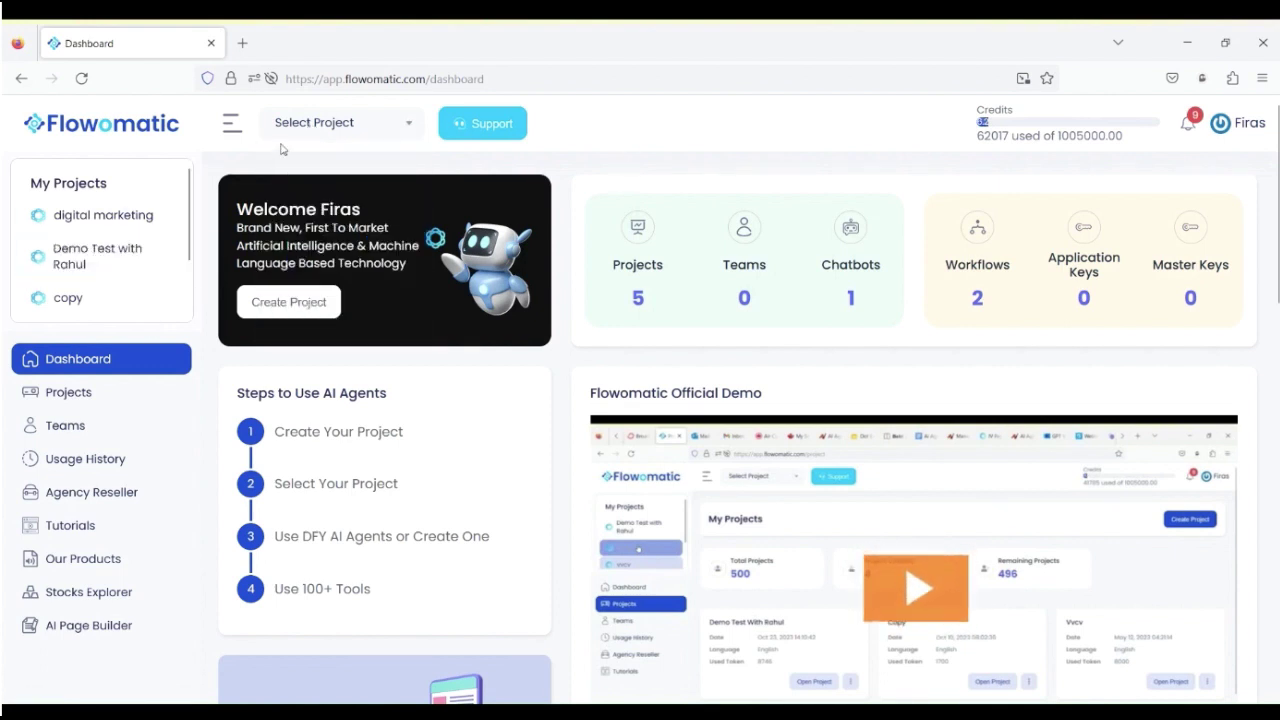
pyautogui.click(335, 124)
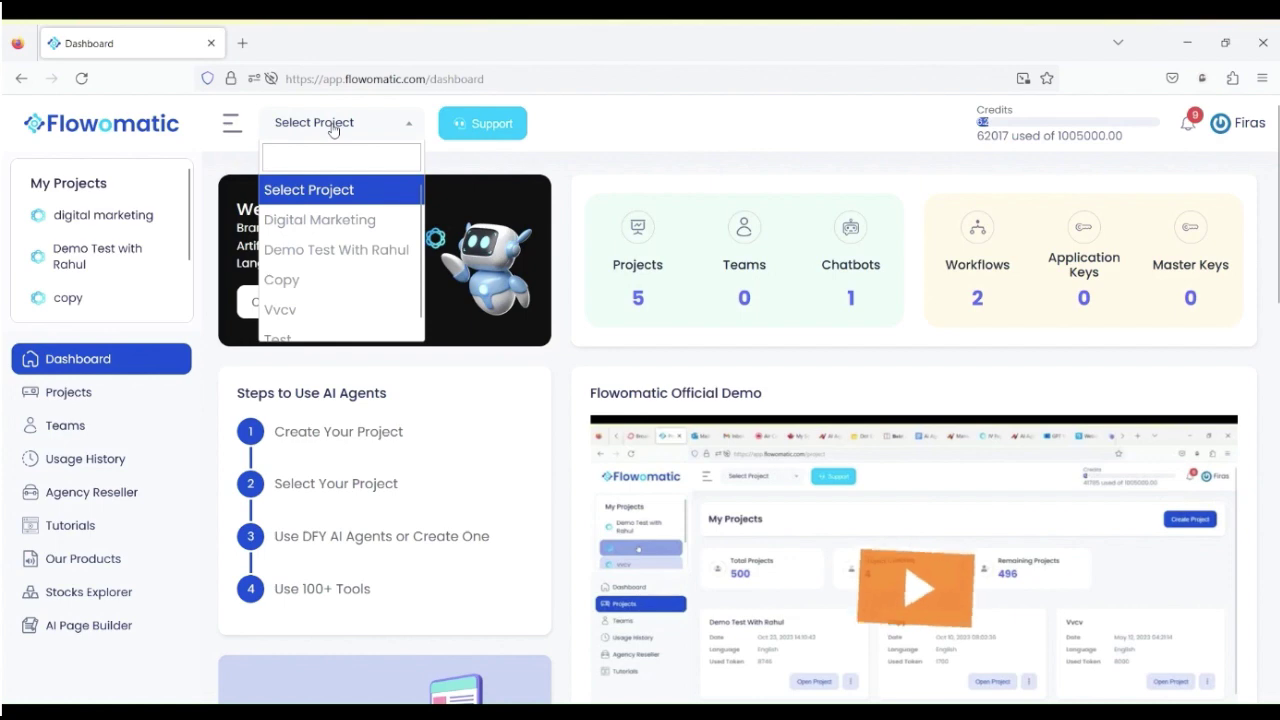
pyautogui.click(343, 220)
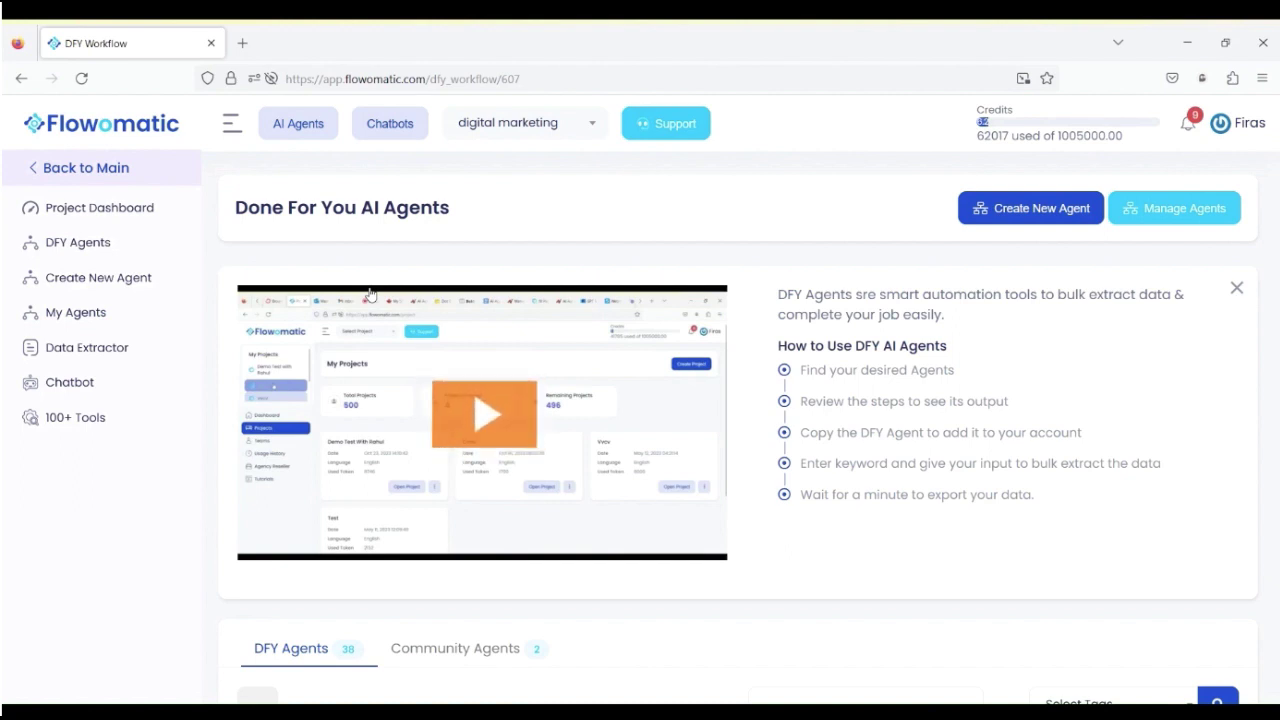
# Scroll through the 100+ Tools cards, from Facebook Ad to Youtube Video Description, and back
pyautogui.click(51, 429)
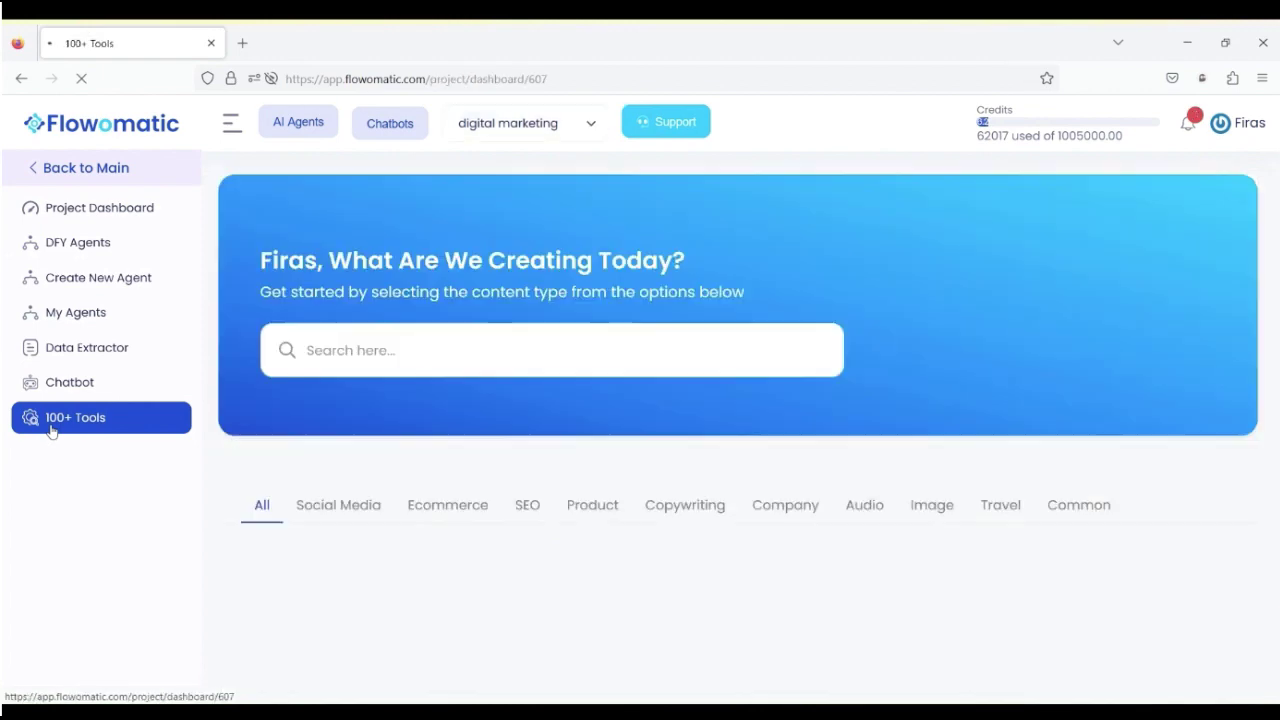
pyautogui.scroll(-4, 699, 266)
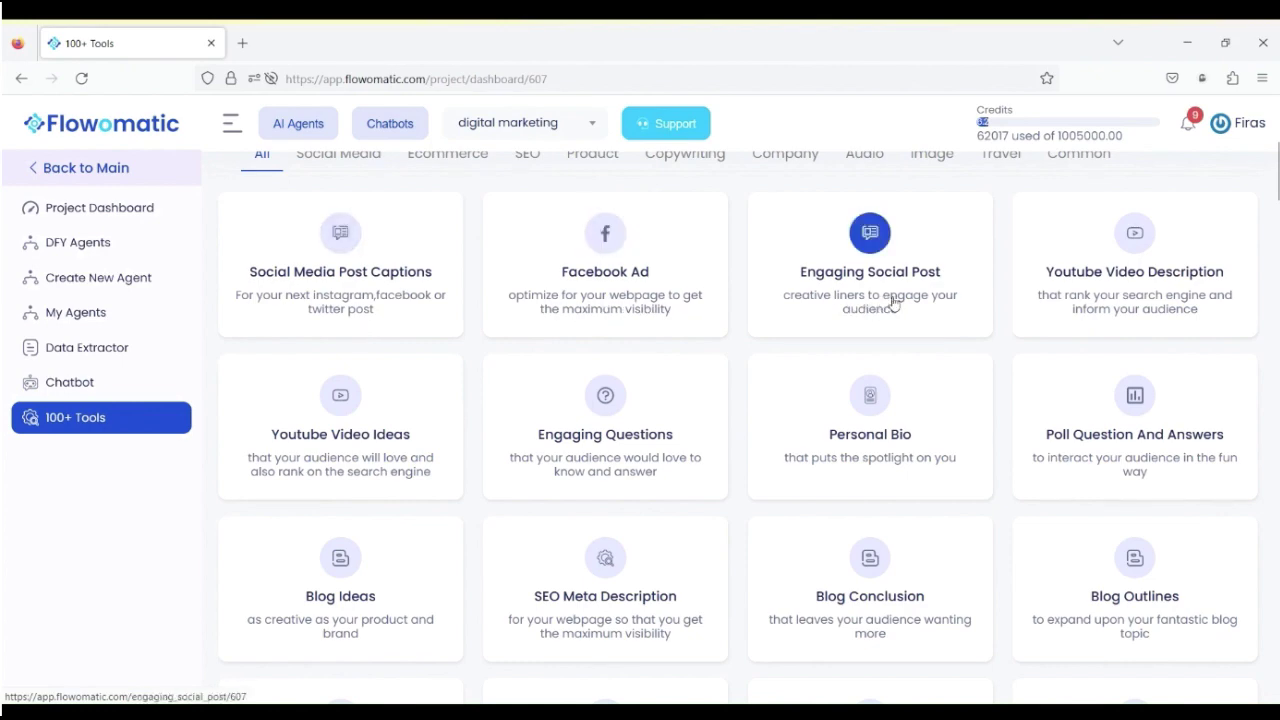
pyautogui.scroll(-3, 1034, 309)
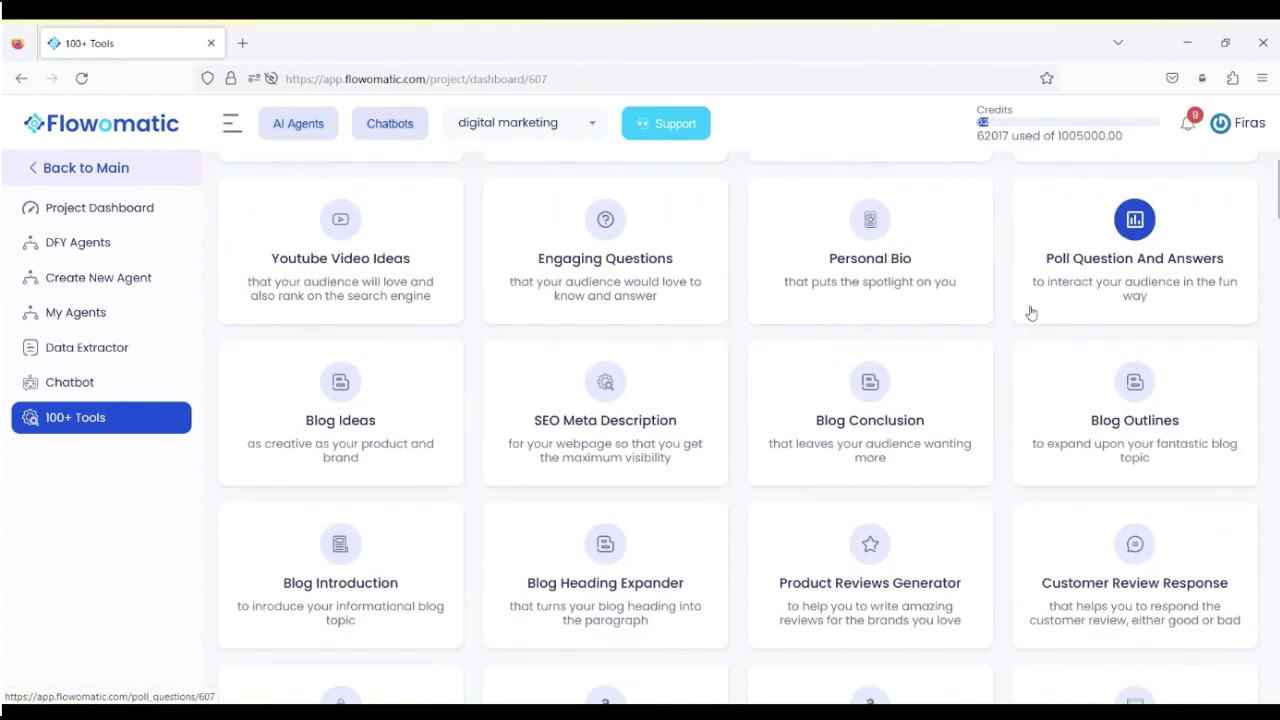
pyautogui.scroll(-20, 949, 293)
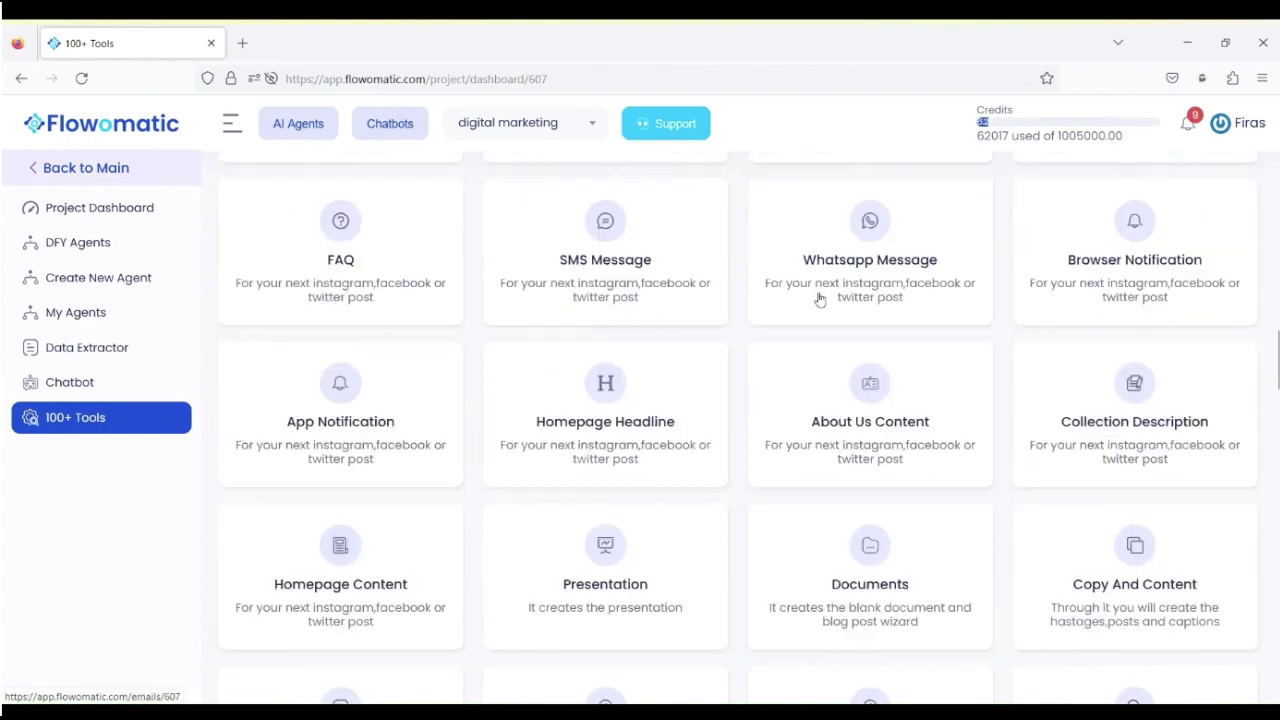
pyautogui.scroll(20, 801, 292)
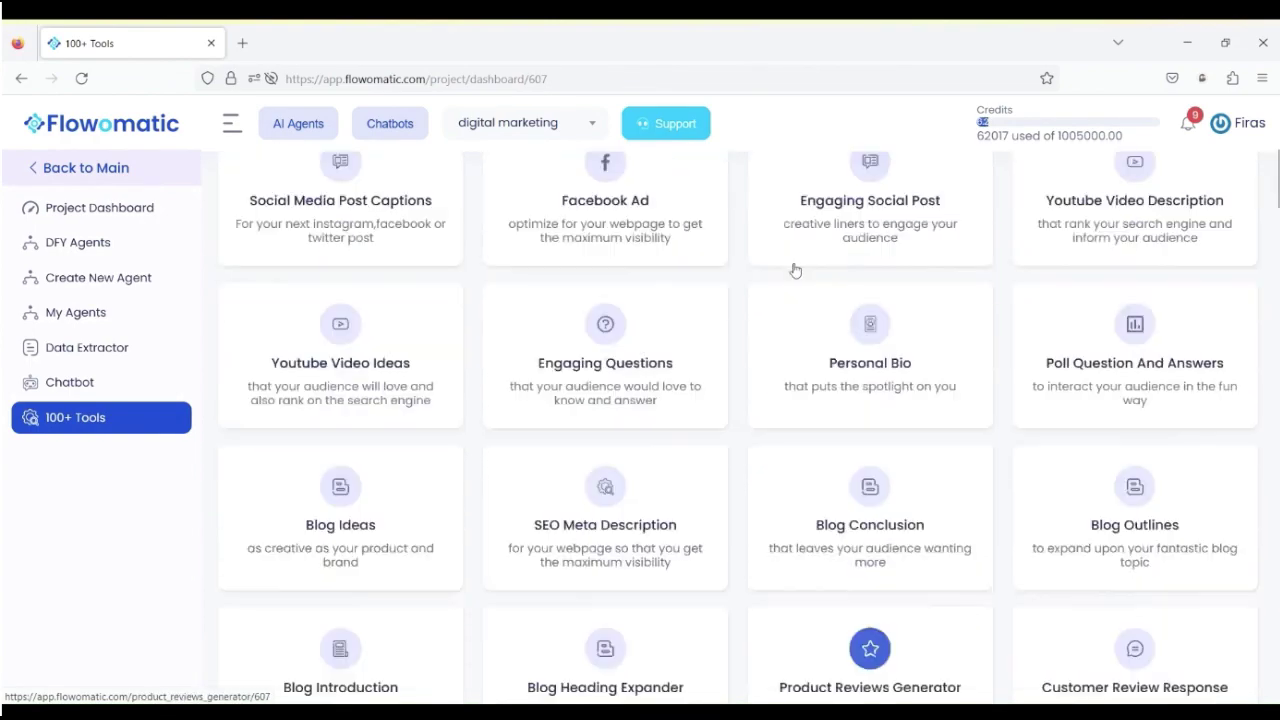
pyautogui.scroll(2, 795, 269)
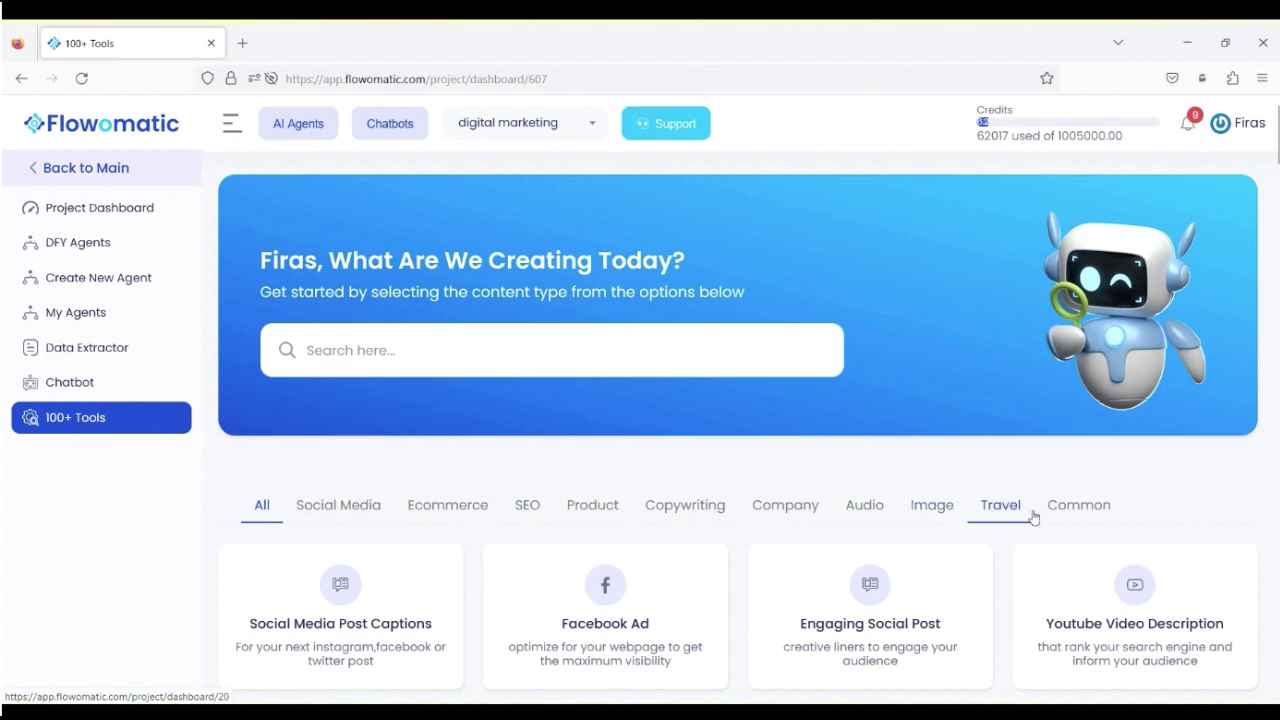
pyautogui.scroll(-3, 625, 390)
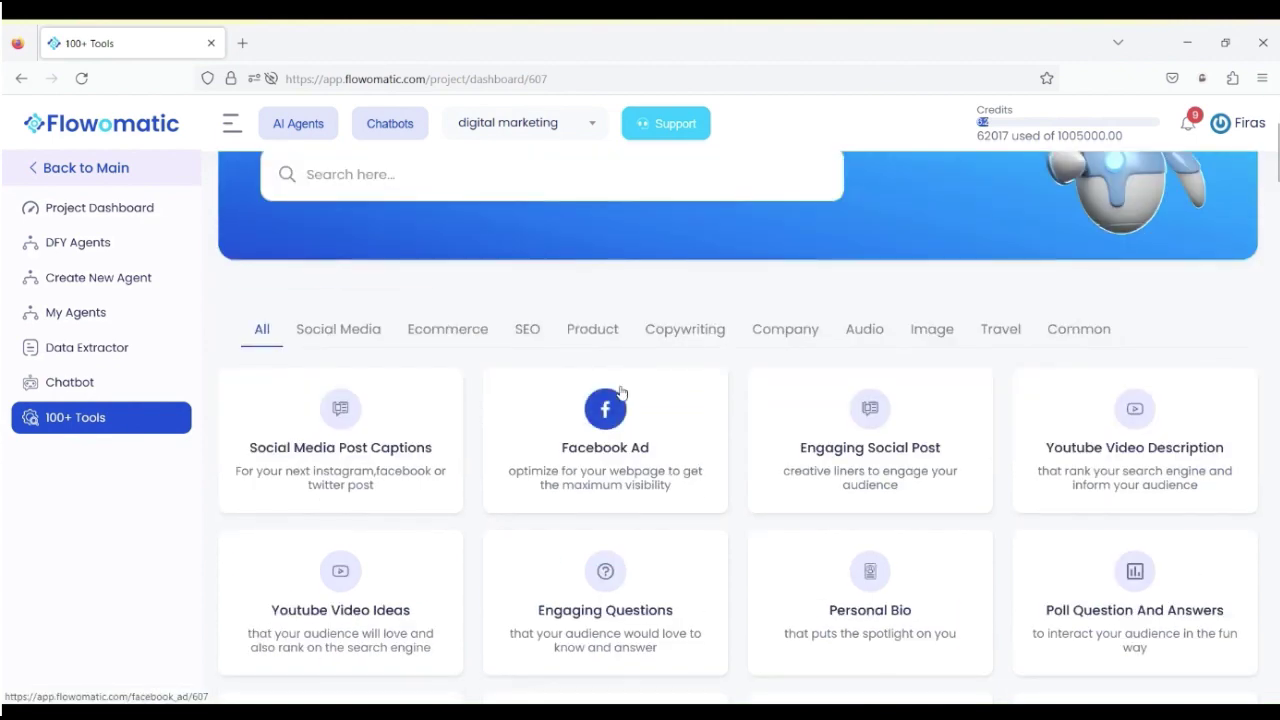
pyautogui.scroll(-2, 343, 430)
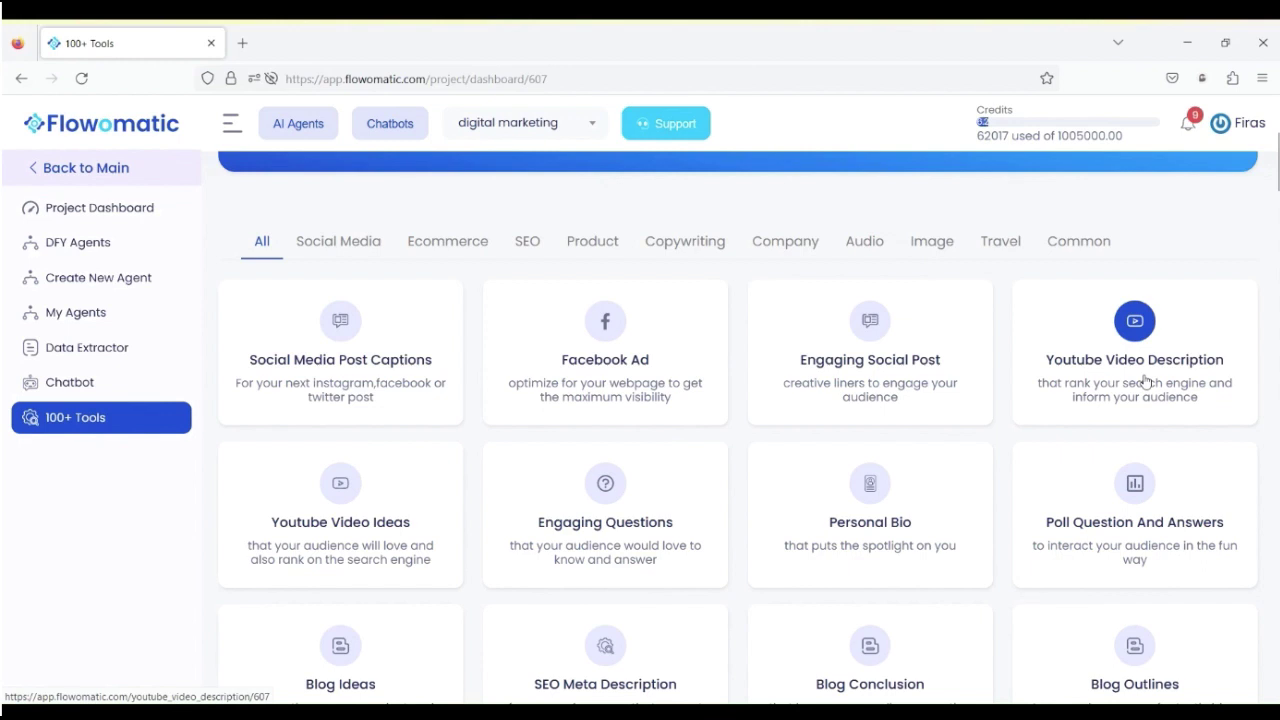
# Open the YouTube Video Description tool and enter topic 'Health and Fitness' with keywords 'Yoga, Relaxation, inspiration'
pyautogui.click(1145, 380)
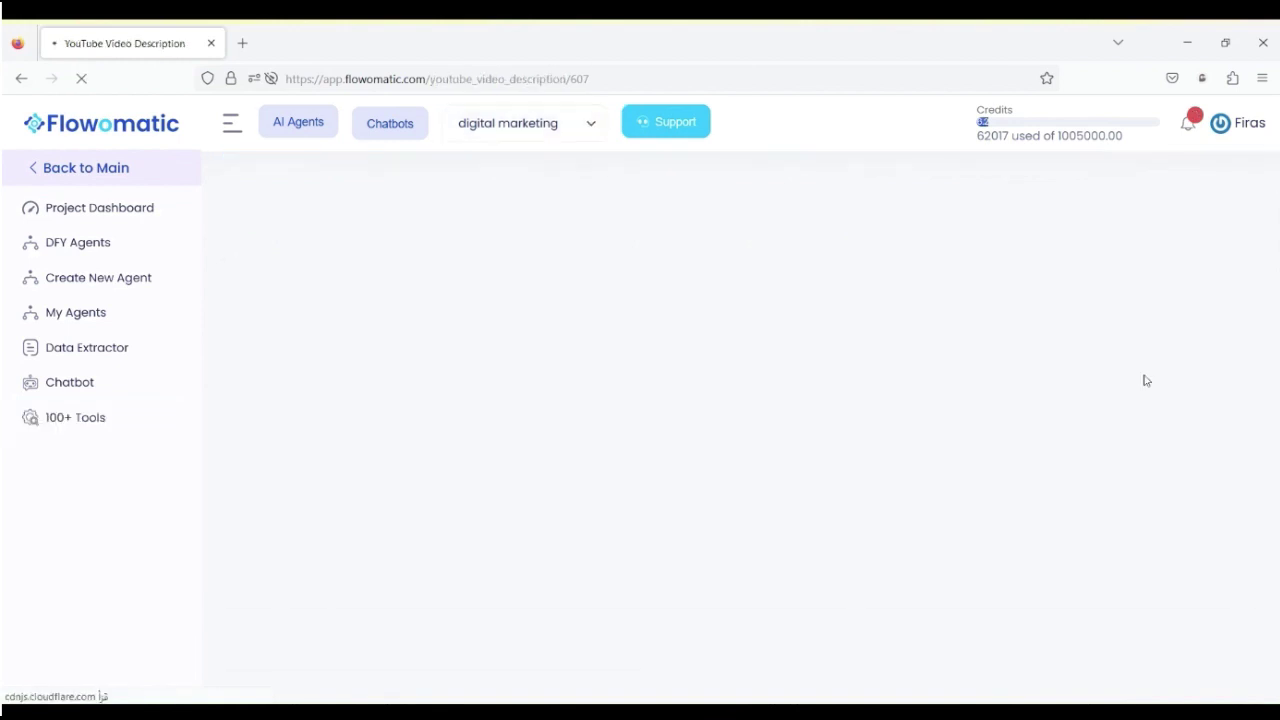
pyautogui.click(583, 386)
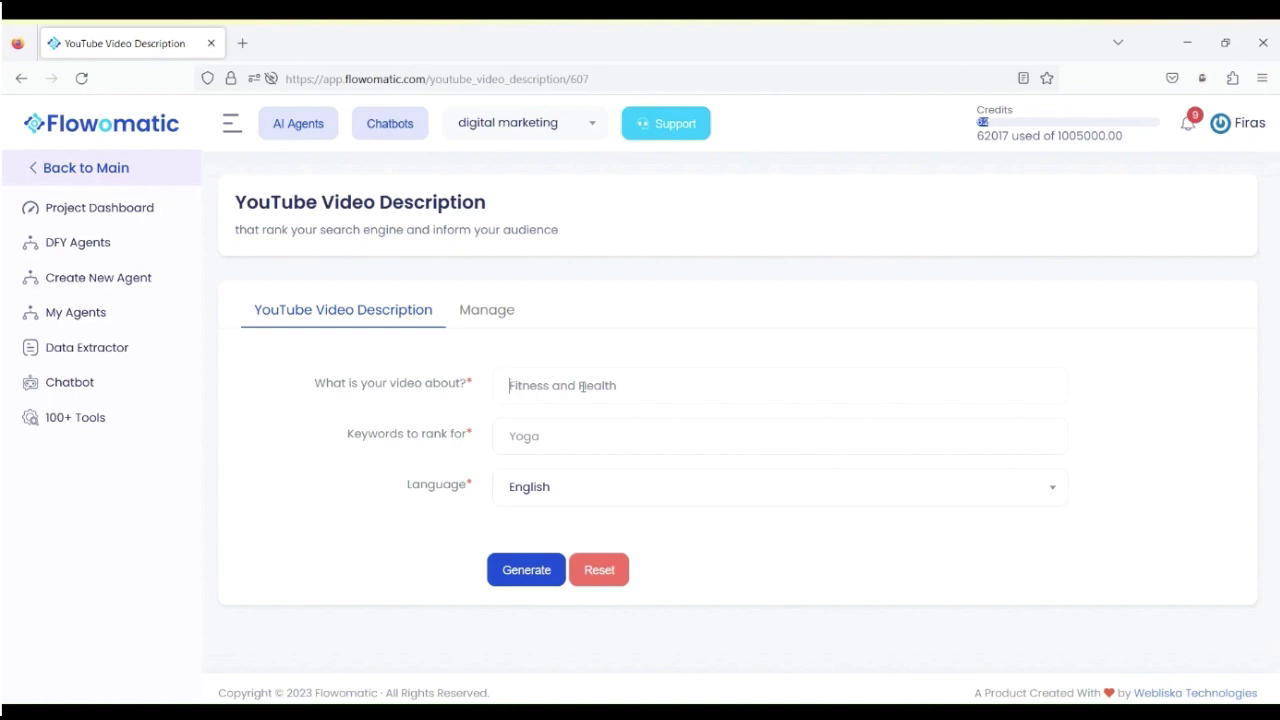
pyautogui.write('Health and Fitness')
pyautogui.click(510, 436)
pyautogui.write('Y')
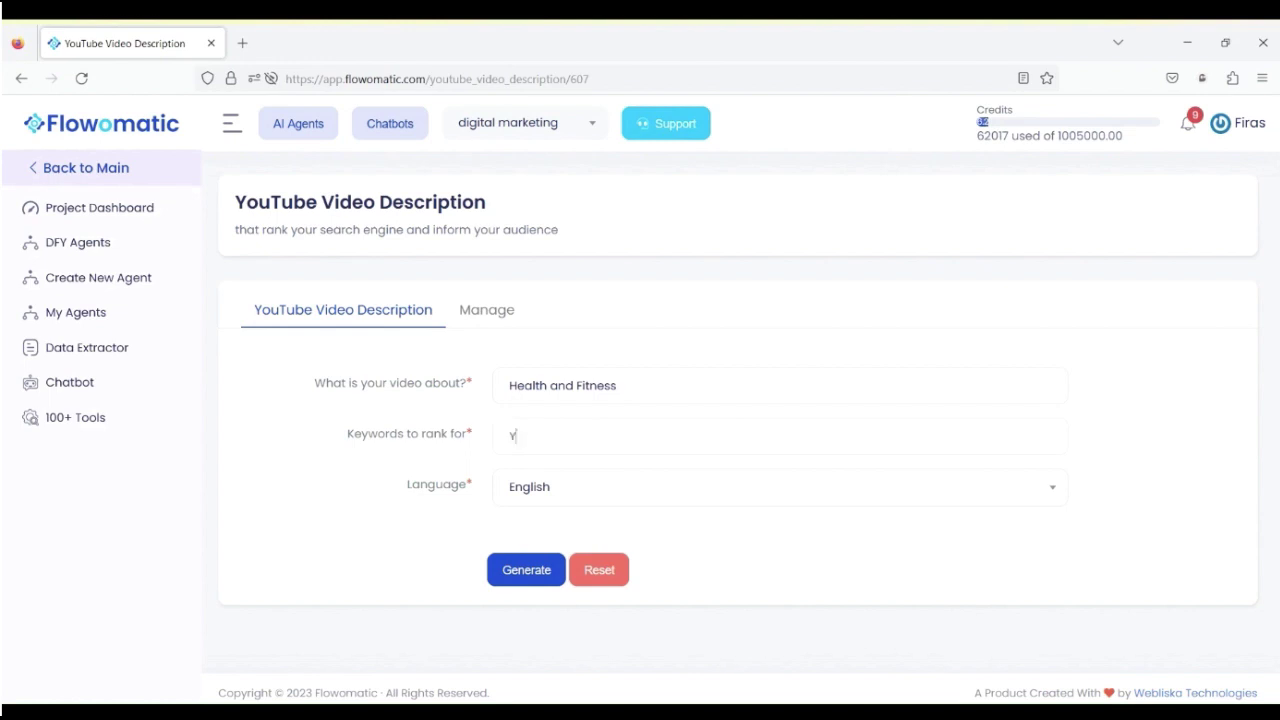
pyautogui.write('oga, Relaxation, inspiration')
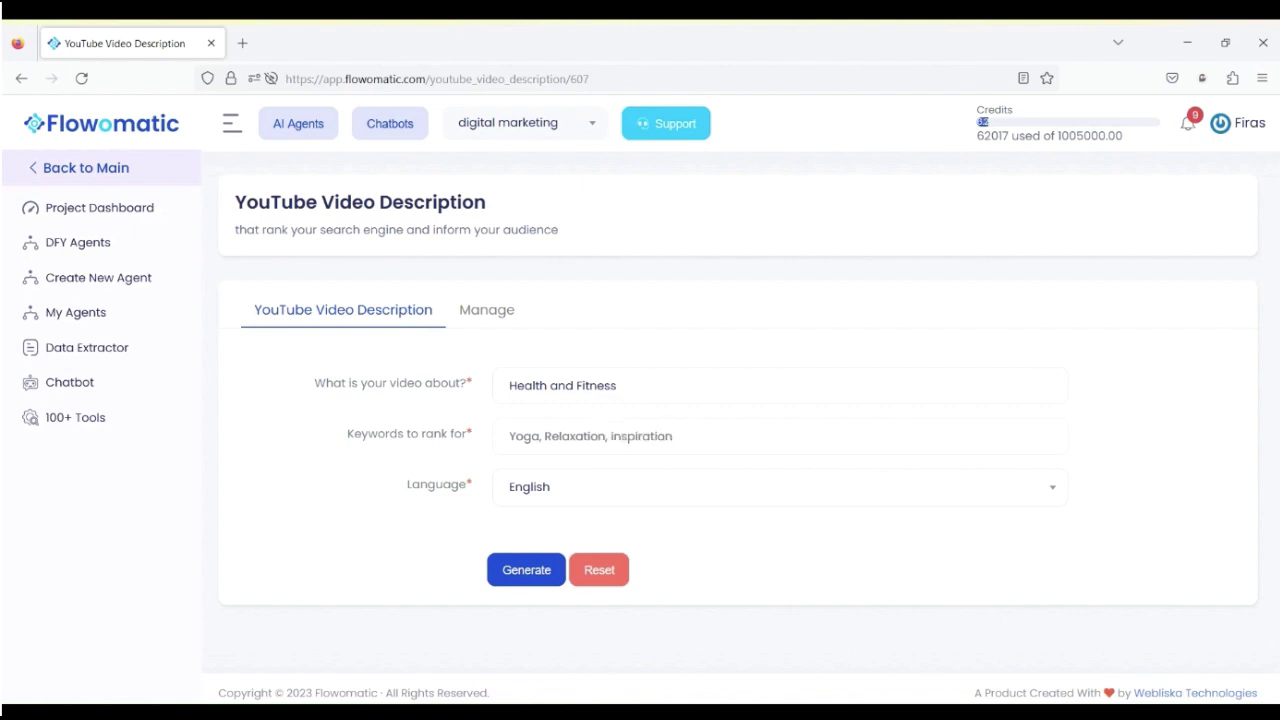
# Keep English as the output language and generate the description
pyautogui.click(574, 506)
pyautogui.scroll(-5, 575, 385)
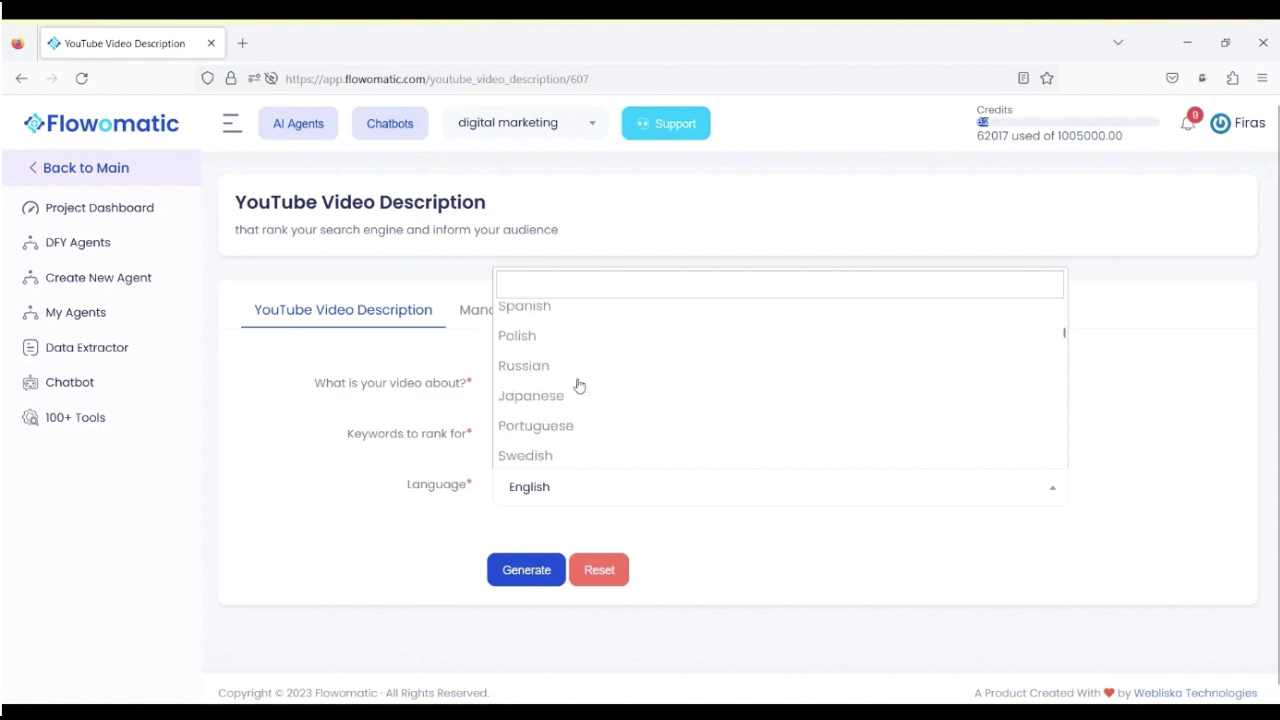
pyautogui.scroll(-3, 578, 385)
pyautogui.scroll(-12, 578, 390)
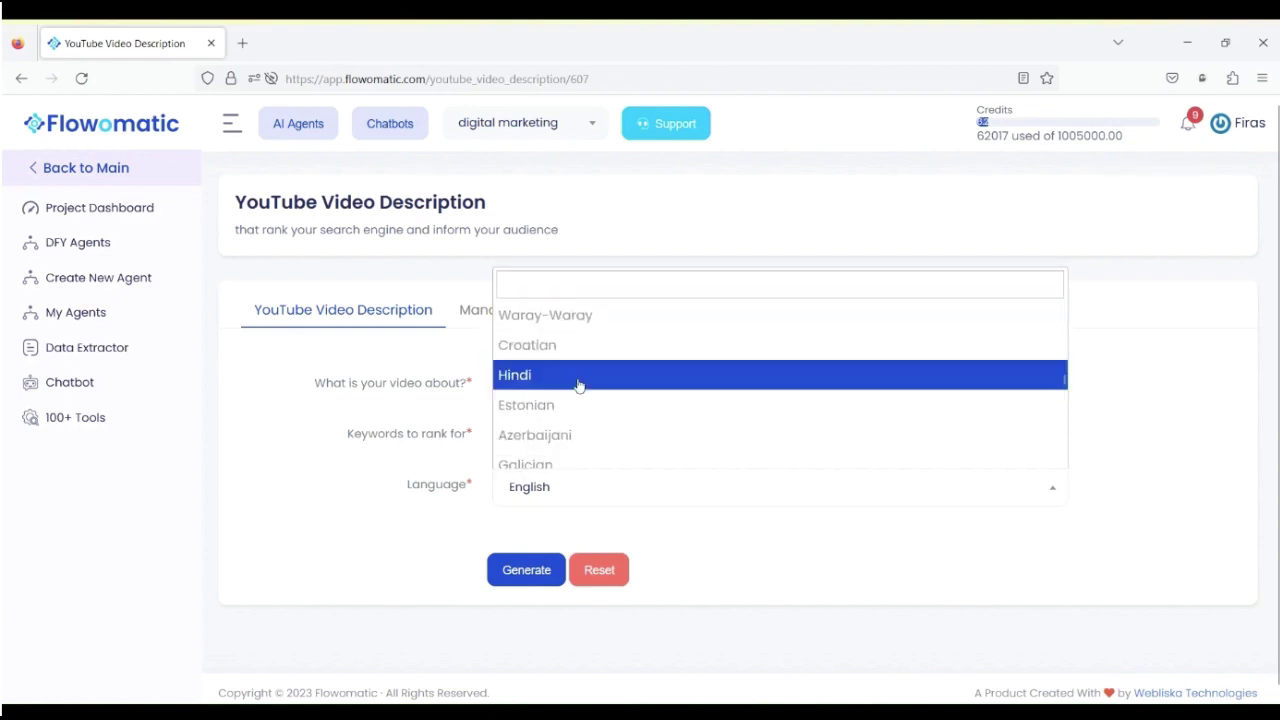
pyautogui.scroll(20, 580, 393)
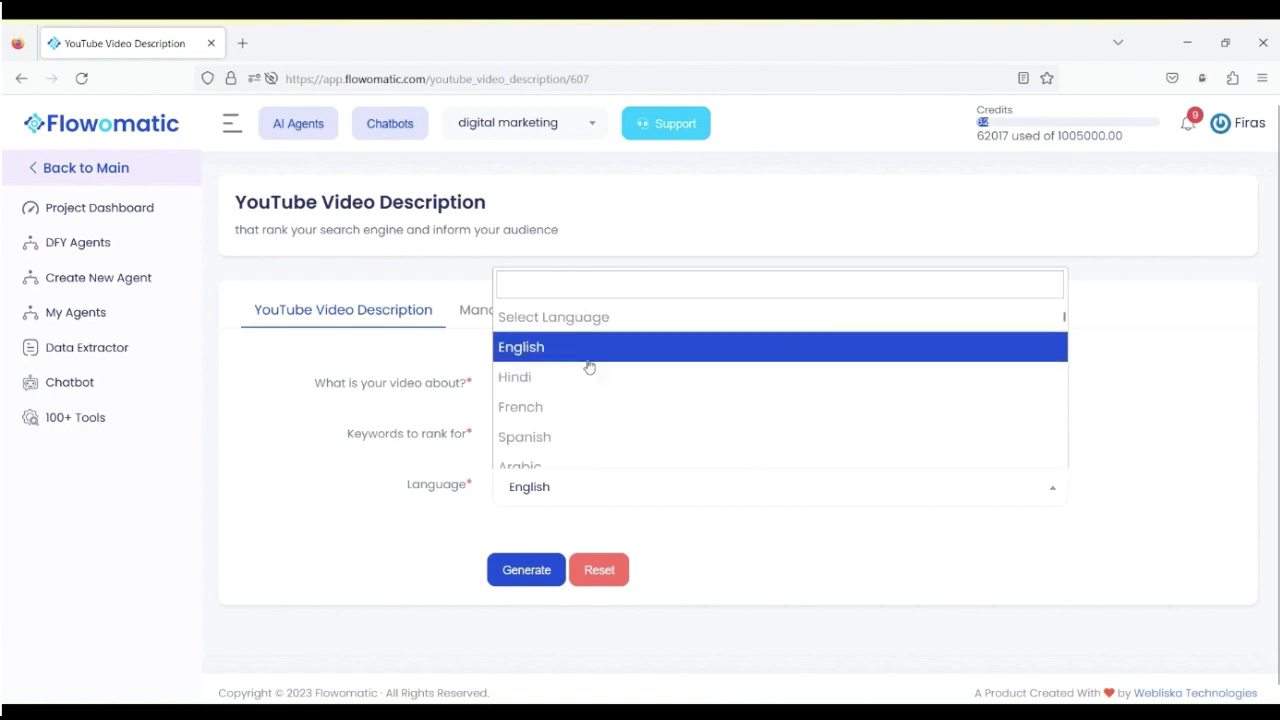
pyautogui.click(589, 350)
pyautogui.click(528, 570)
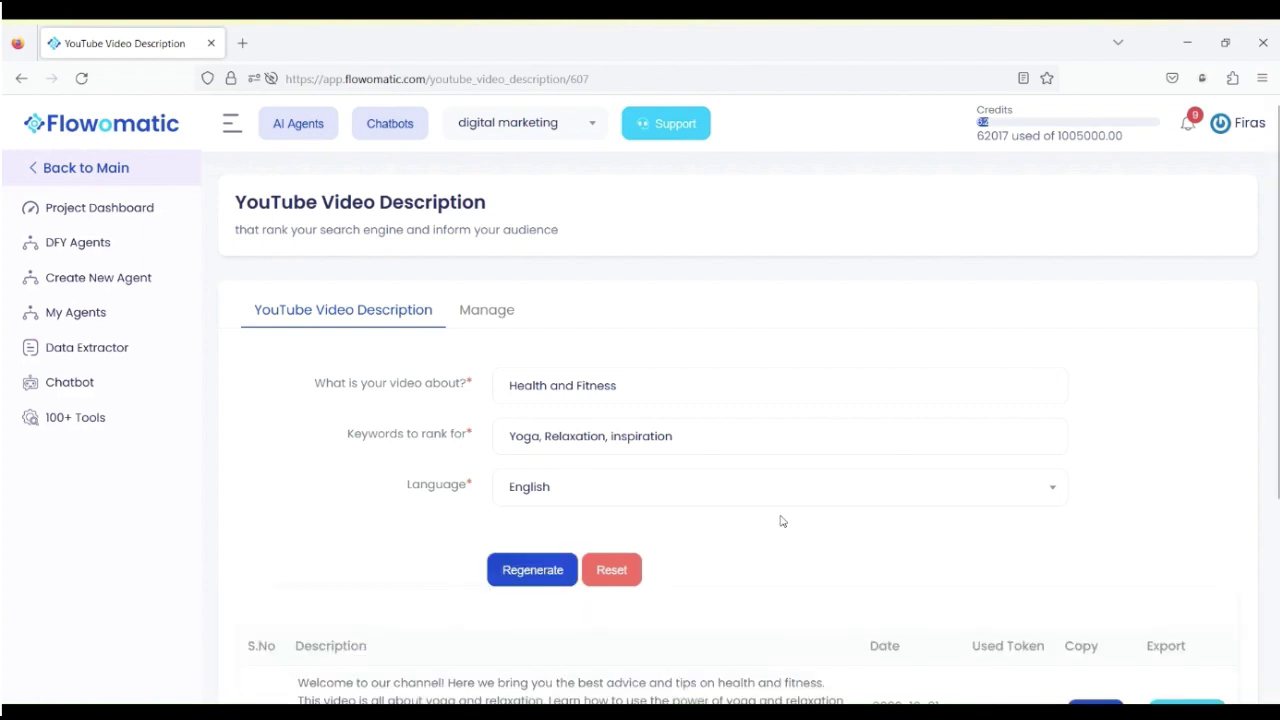
# Scroll to the results table and select the new description's #Yoga #Relaxation #Inspiration hashtag line
pyautogui.scroll(-2, 900, 440)
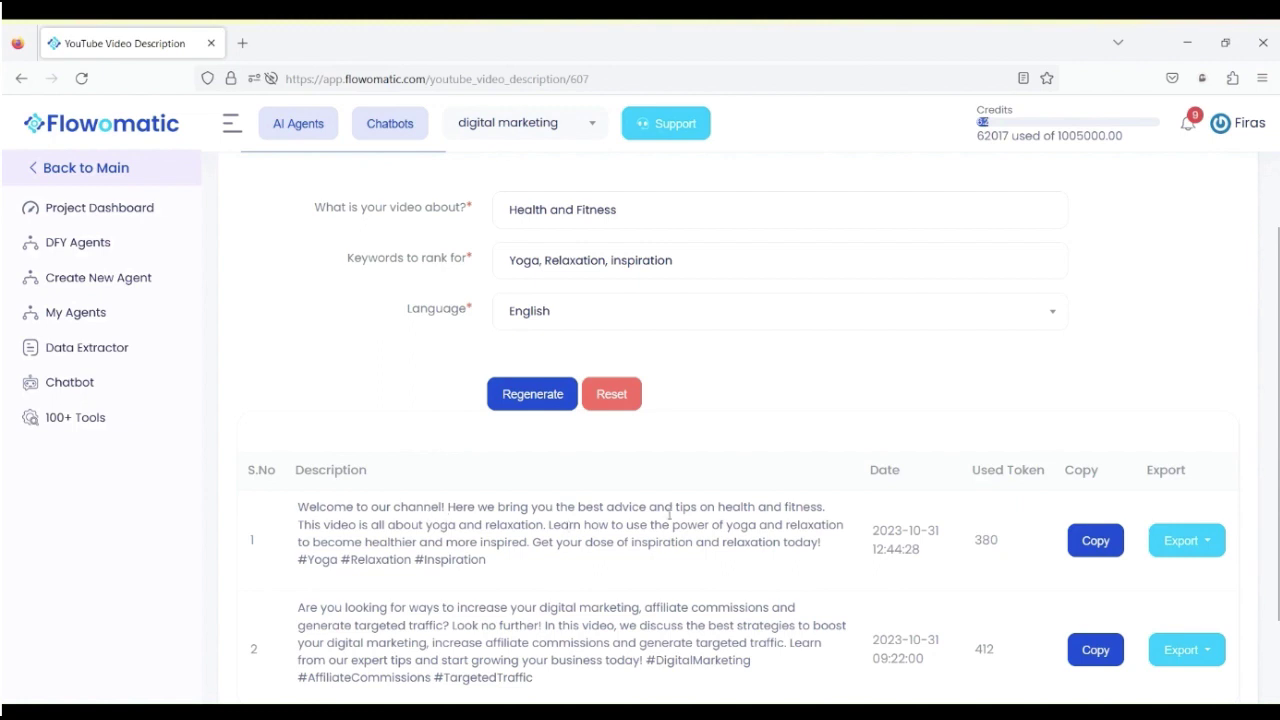
pyautogui.moveTo(530, 580); pyautogui.dragTo(297, 568)
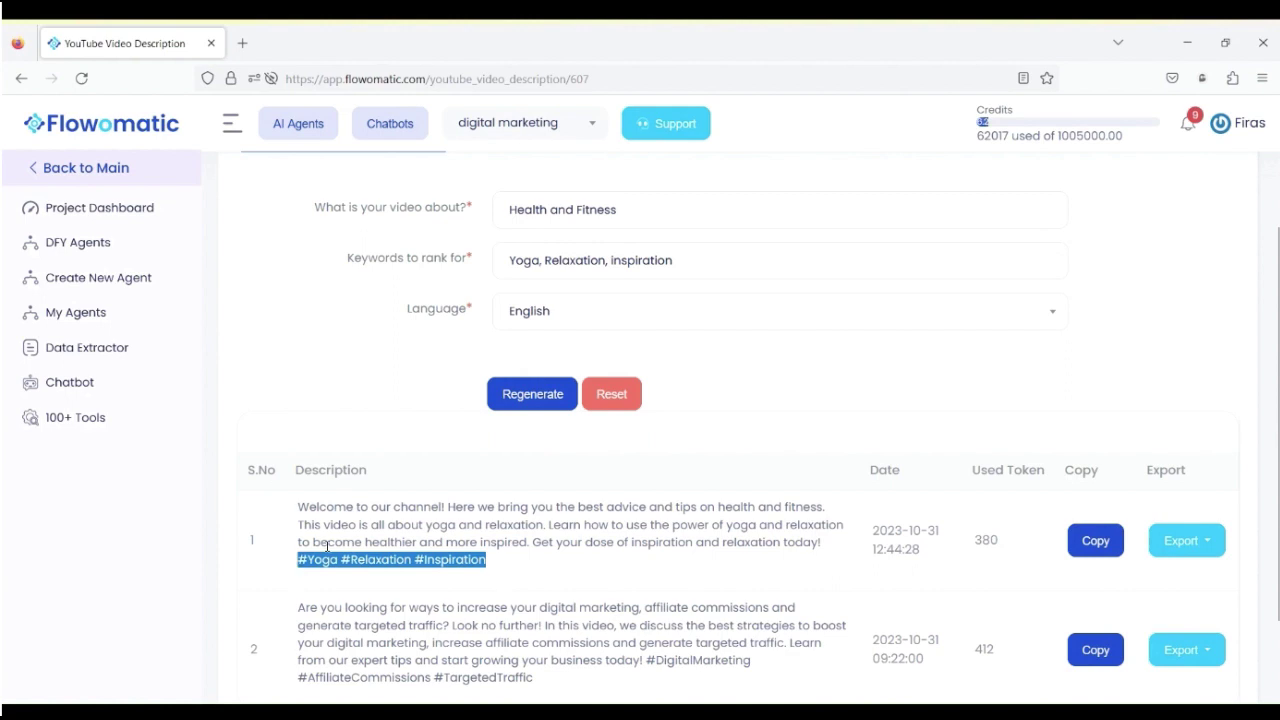
pyautogui.scroll(2, 327, 547)
# Refresh the Manage list to show the yoga description as row 1, then dismiss its Export options
pyautogui.click(466, 316)
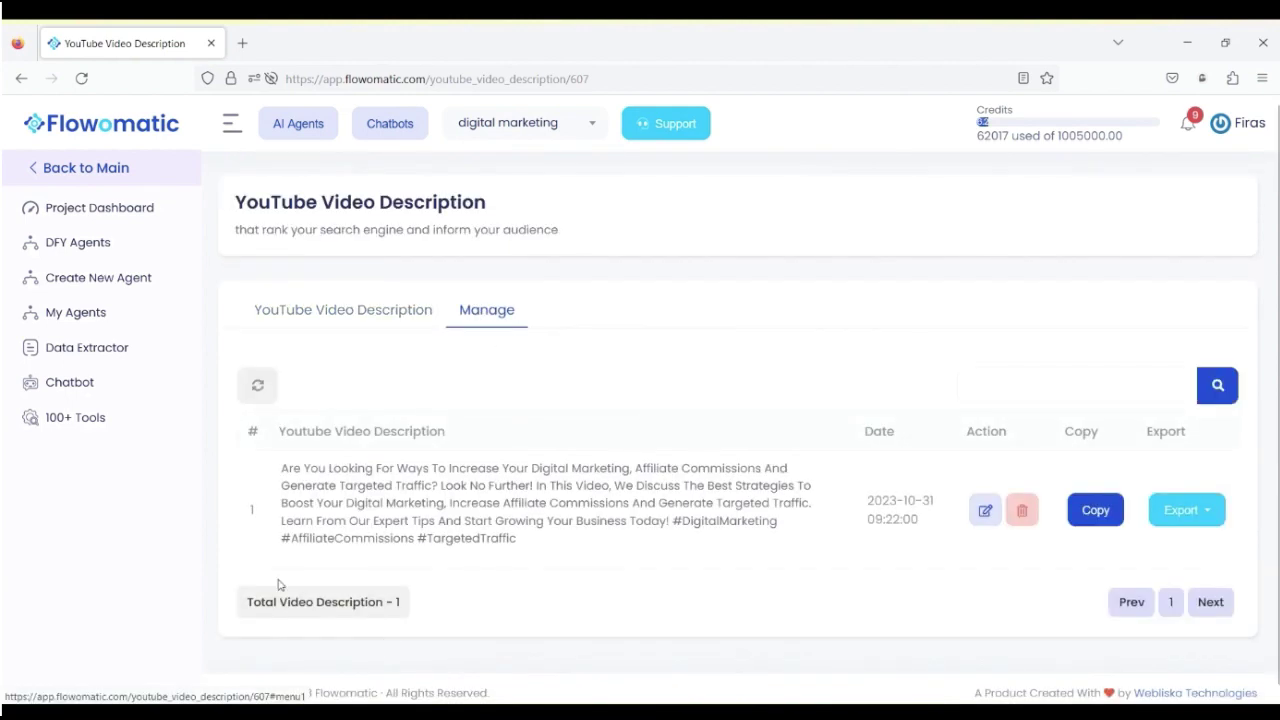
pyautogui.click(270, 387)
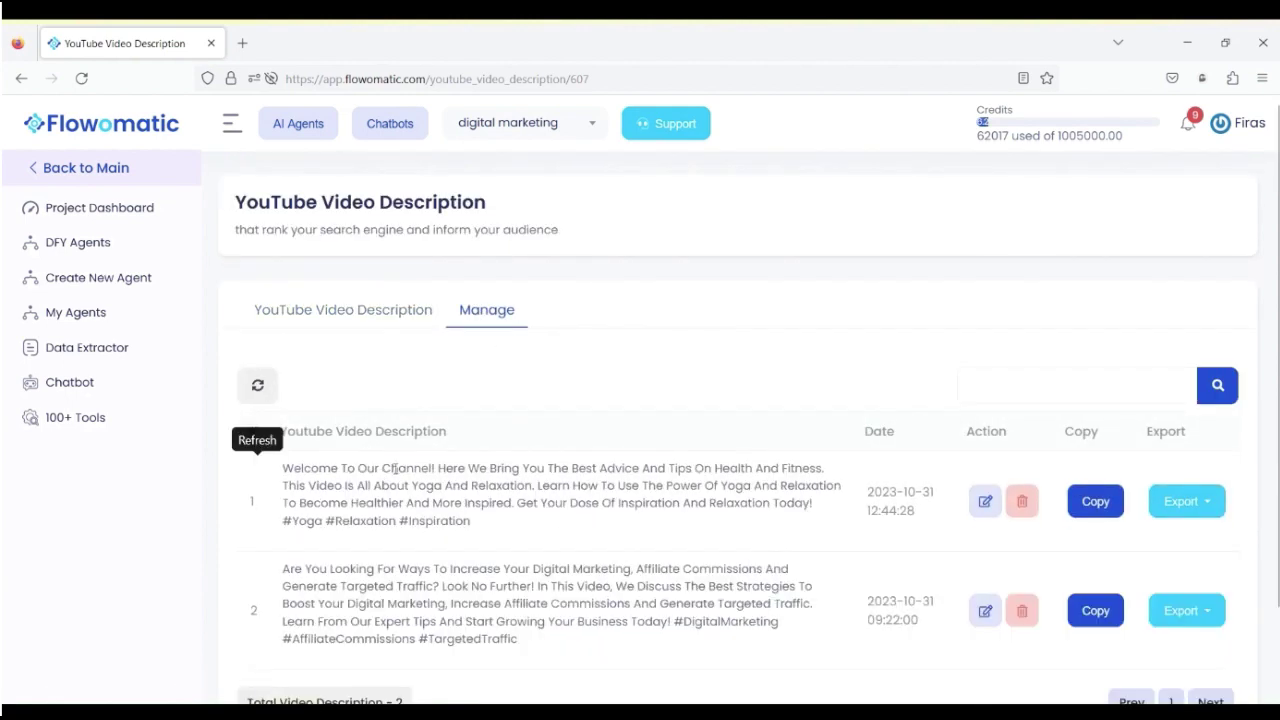
pyautogui.scroll(-1, 395, 468)
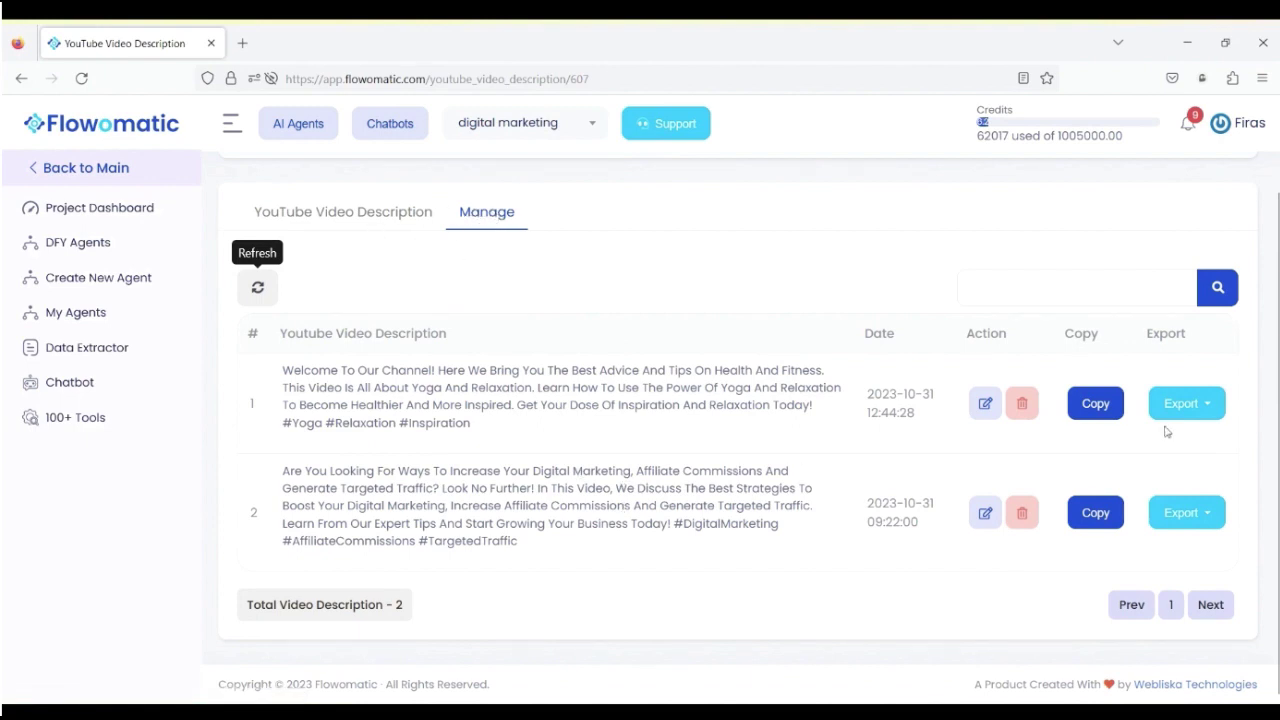
pyautogui.click(1199, 410)
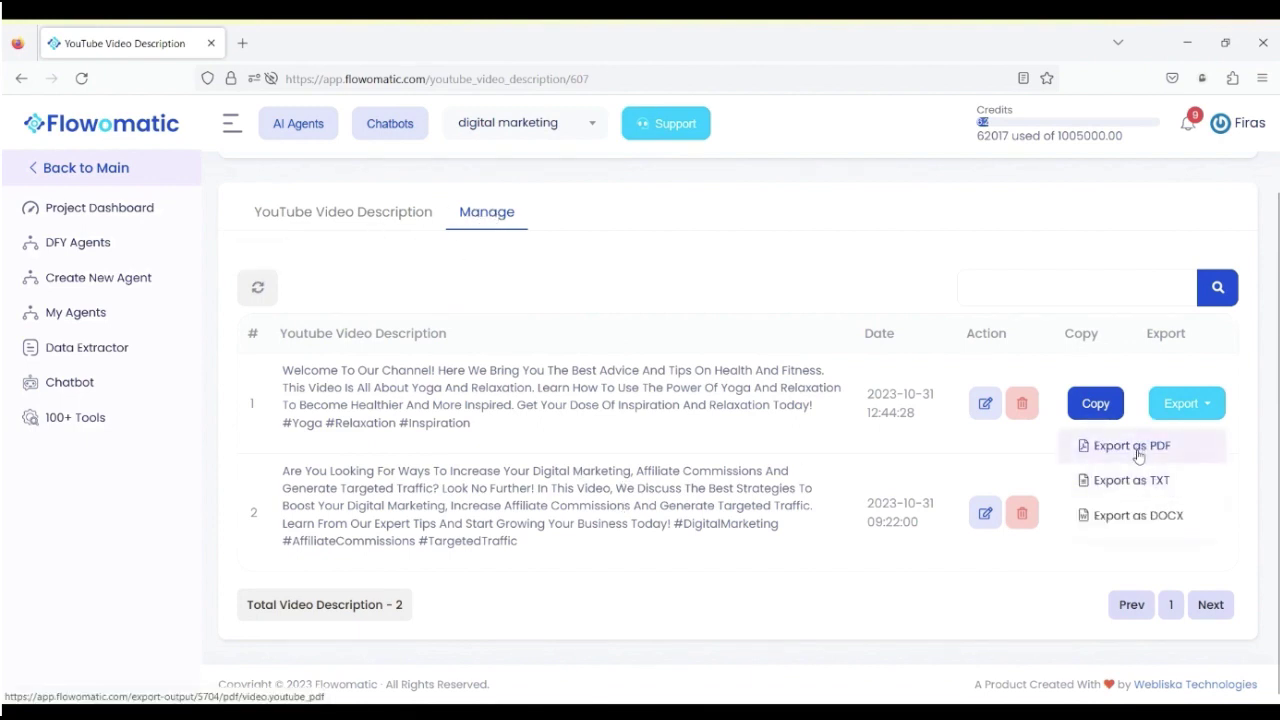
pyautogui.click(624, 287)
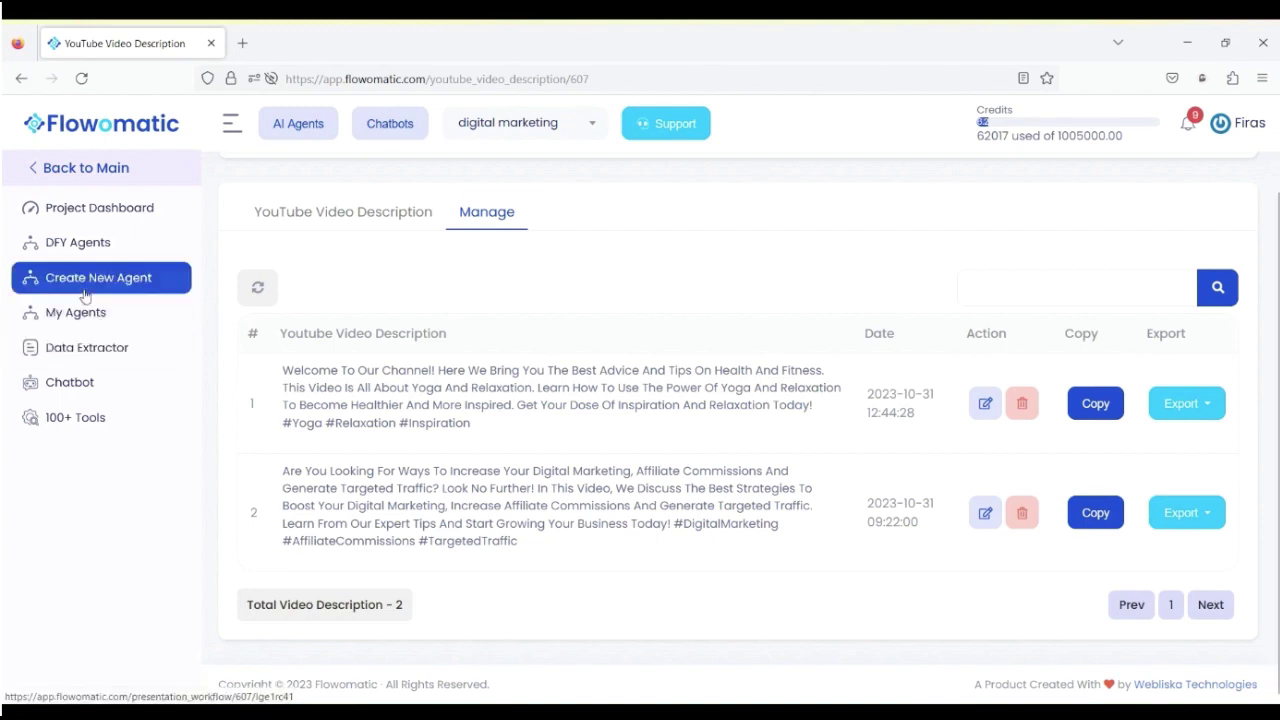
# Open the DFY Agents page and look at the agents shared by the community
pyautogui.click(93, 251)
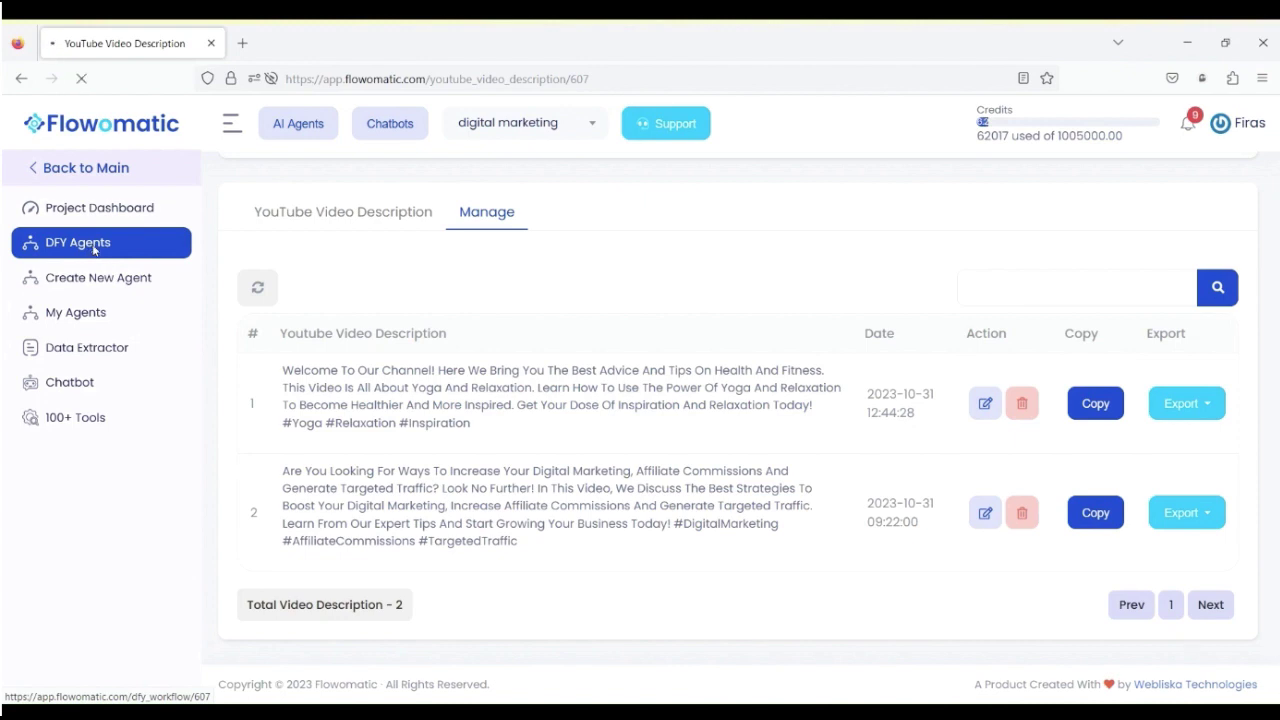
pyautogui.scroll(-4, 289, 329)
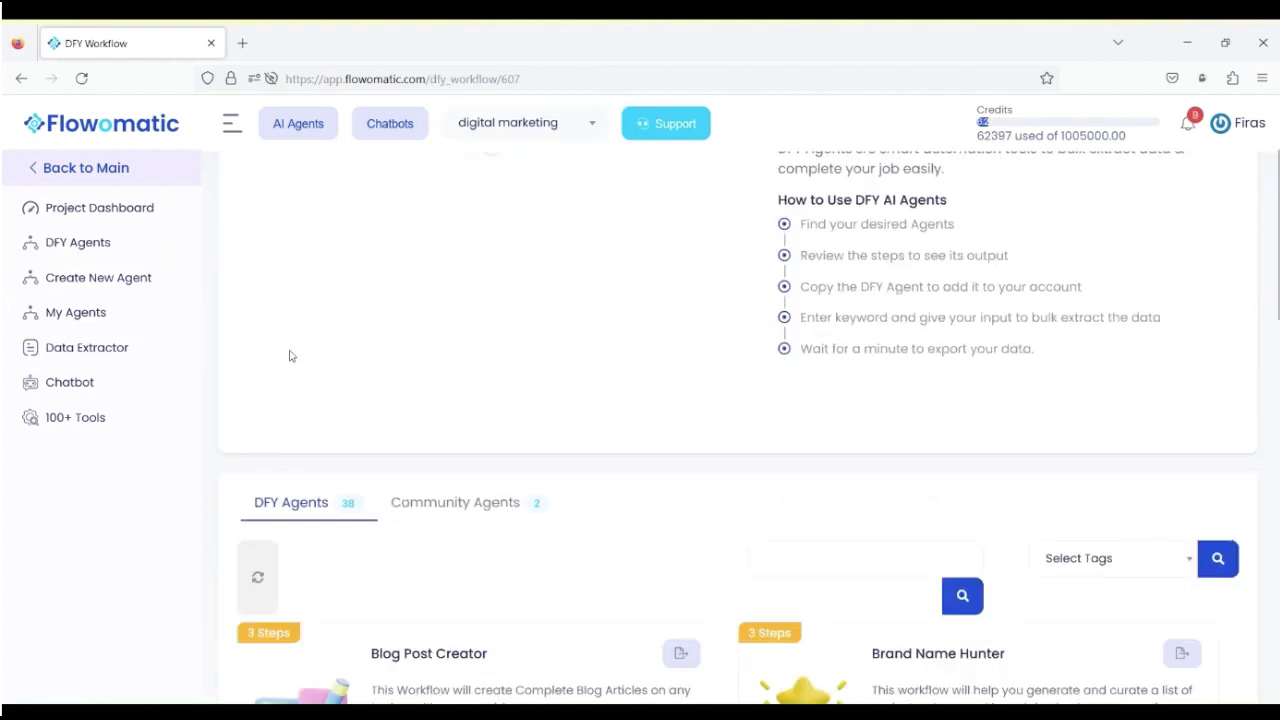
pyautogui.click(449, 343)
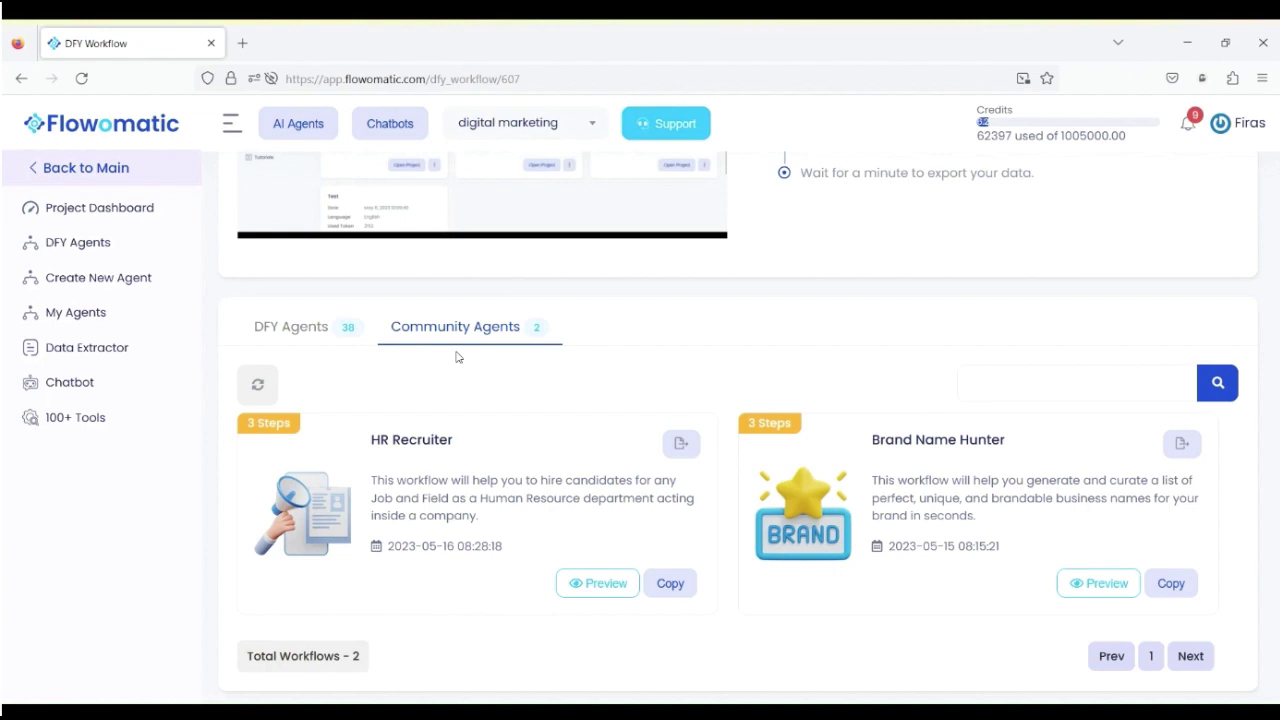
pyautogui.scroll(1, 400, 380)
# Return to the Done For You agents list and start the Blog Post Creator agent
pyautogui.click(331, 424)
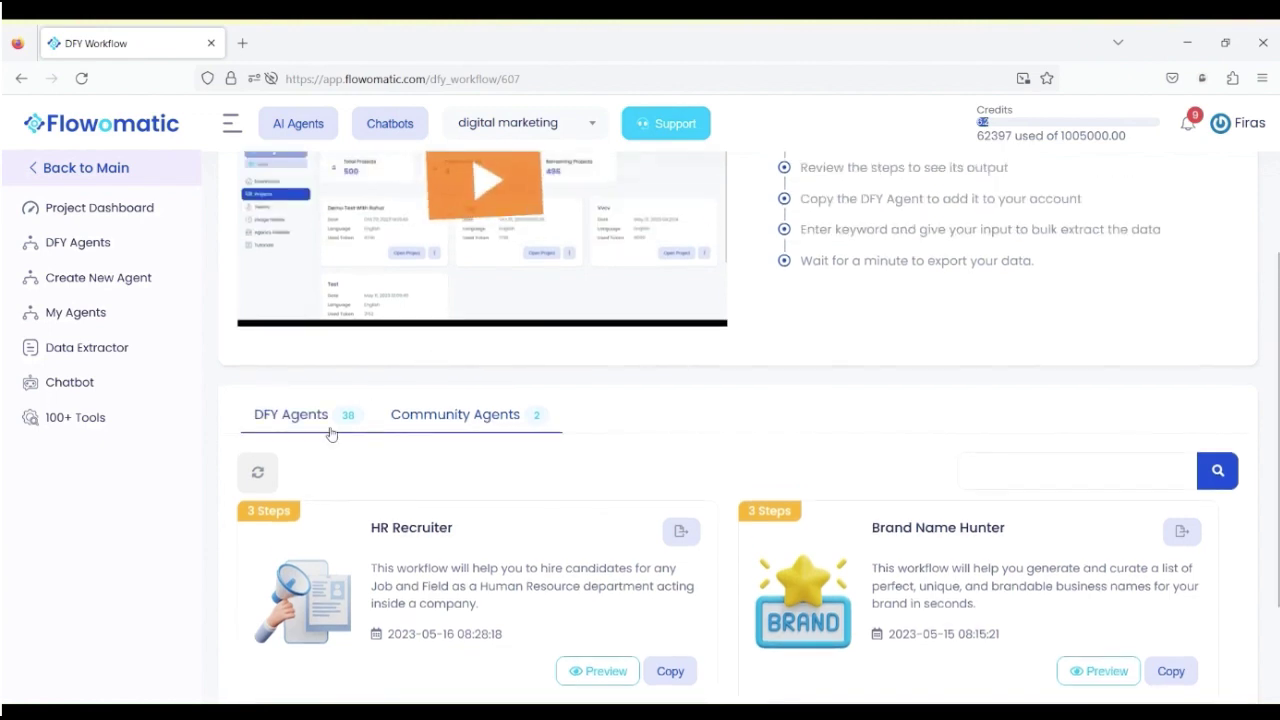
pyautogui.scroll(-3, 457, 436)
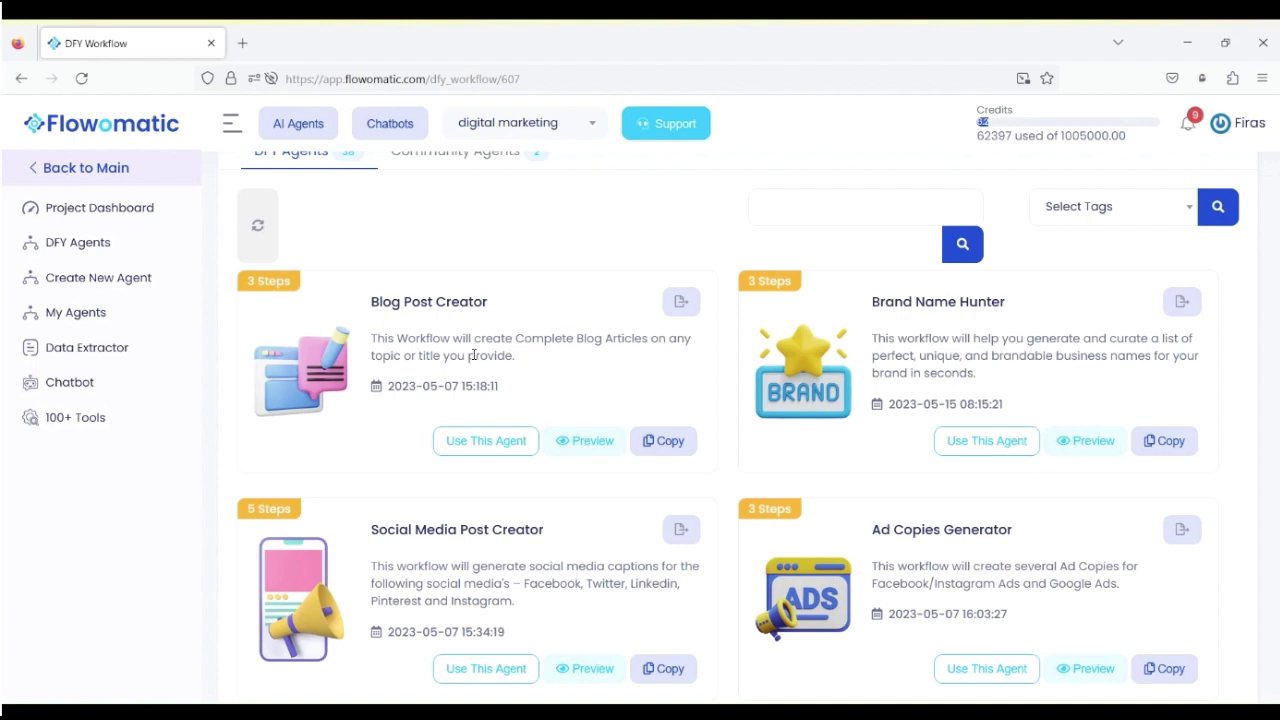
pyautogui.click(457, 443)
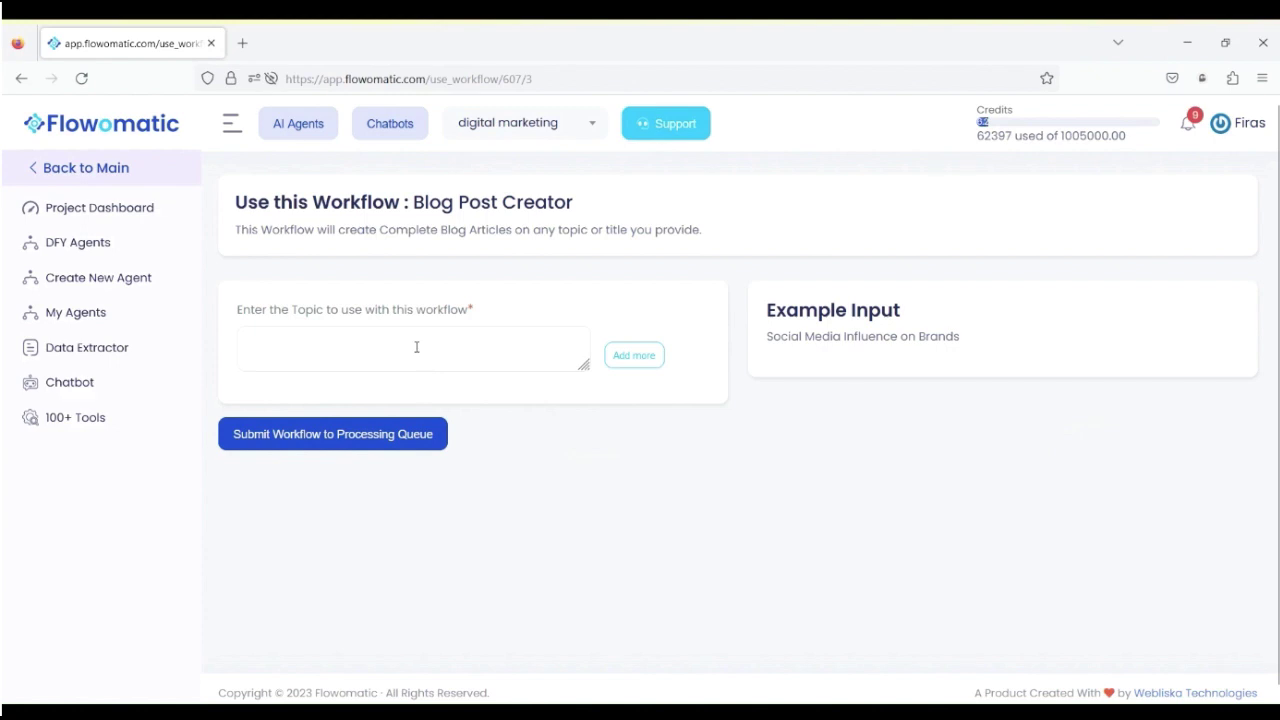
# Queue a Blog Post Creator job 'Write me a blog post about KFC Chain and its success globall' and check Data Extractor
pyautogui.write('Write me')
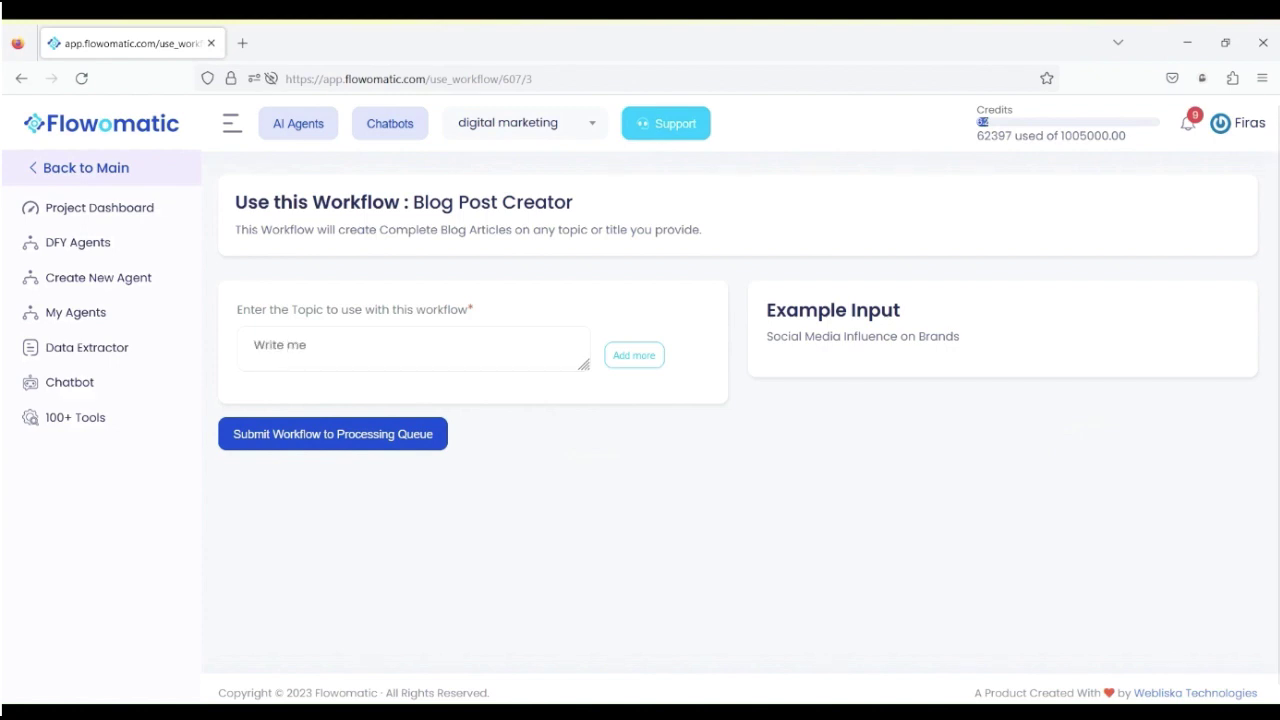
pyautogui.write(' a blog post about ')
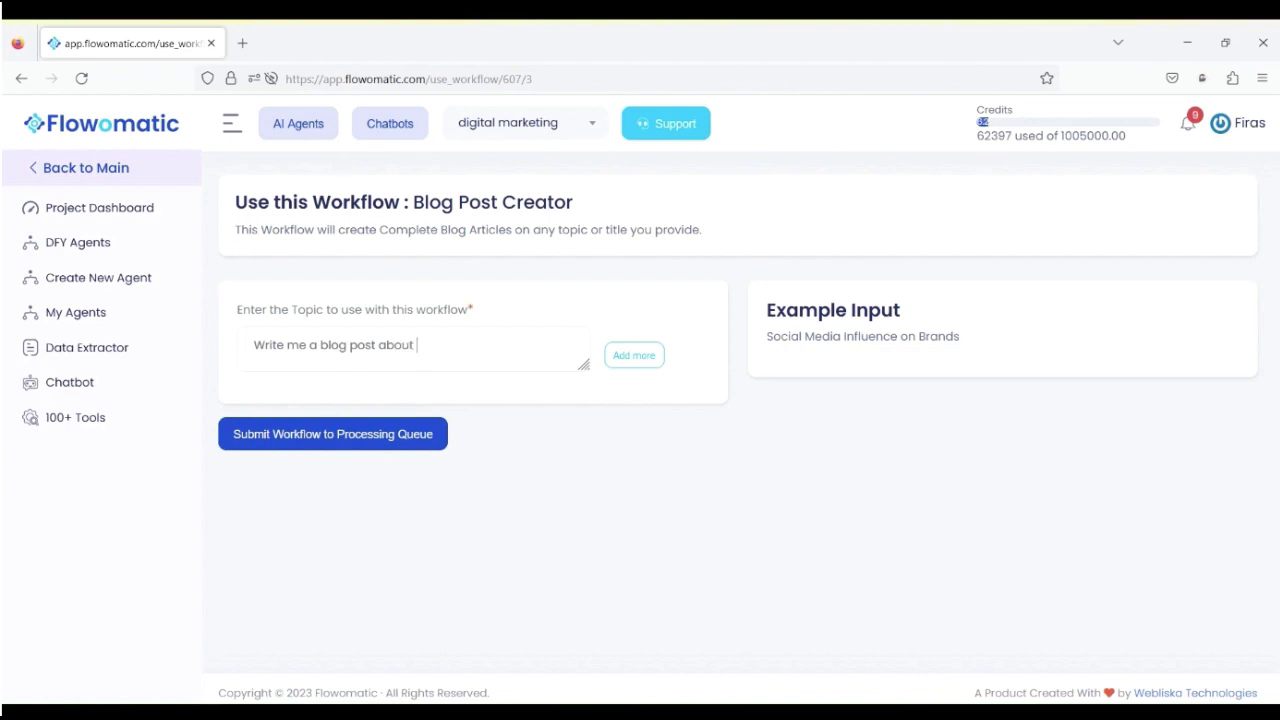
pyautogui.write('KFC Chain and its success globally')
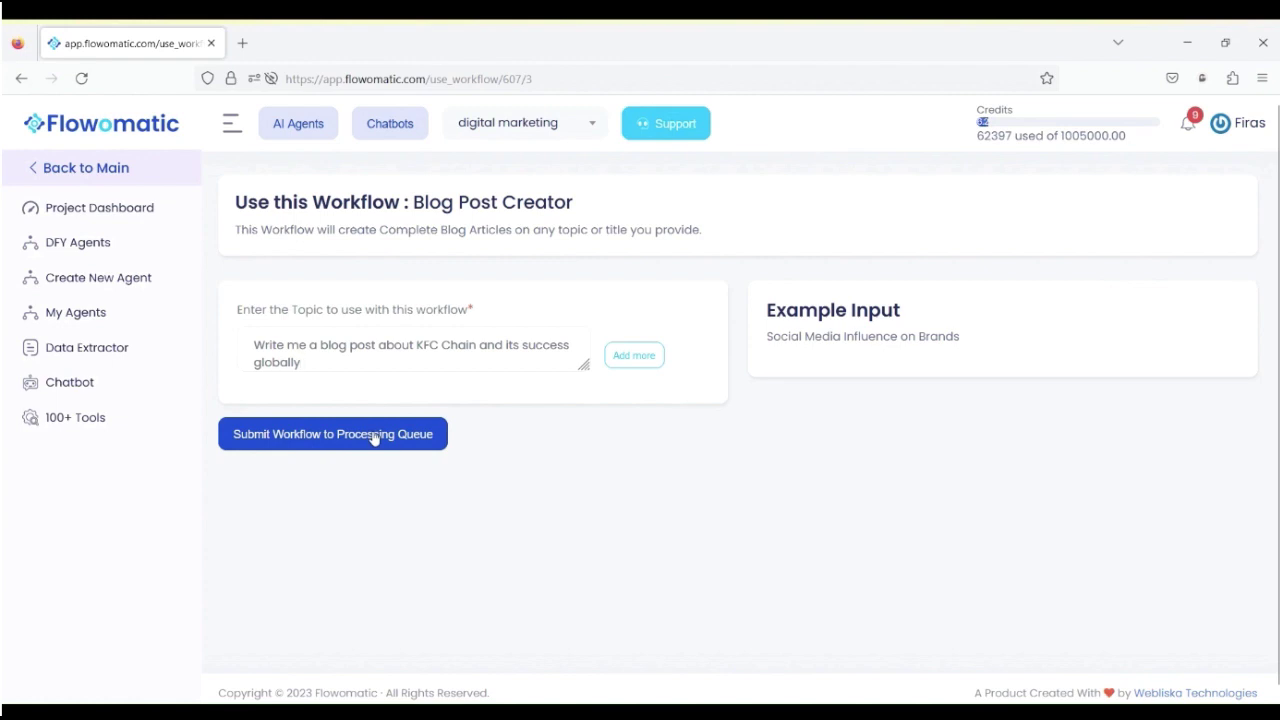
pyautogui.click(373, 436)
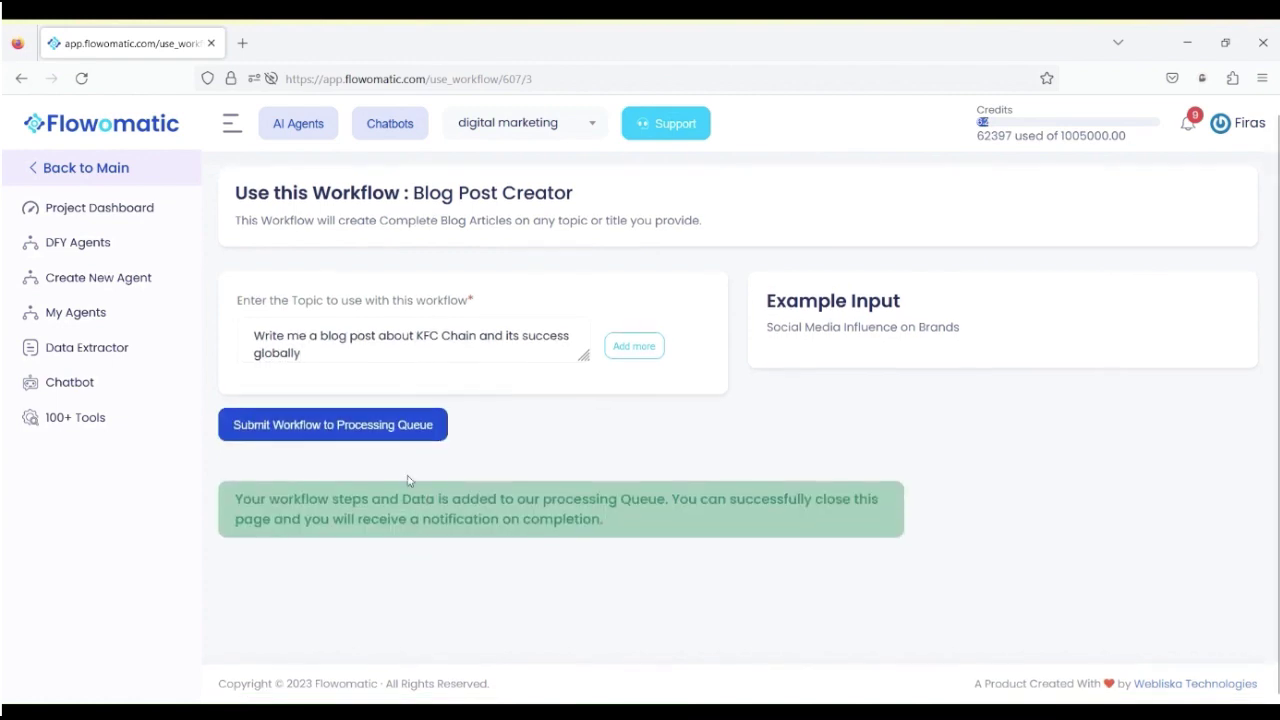
pyautogui.click(184, 345)
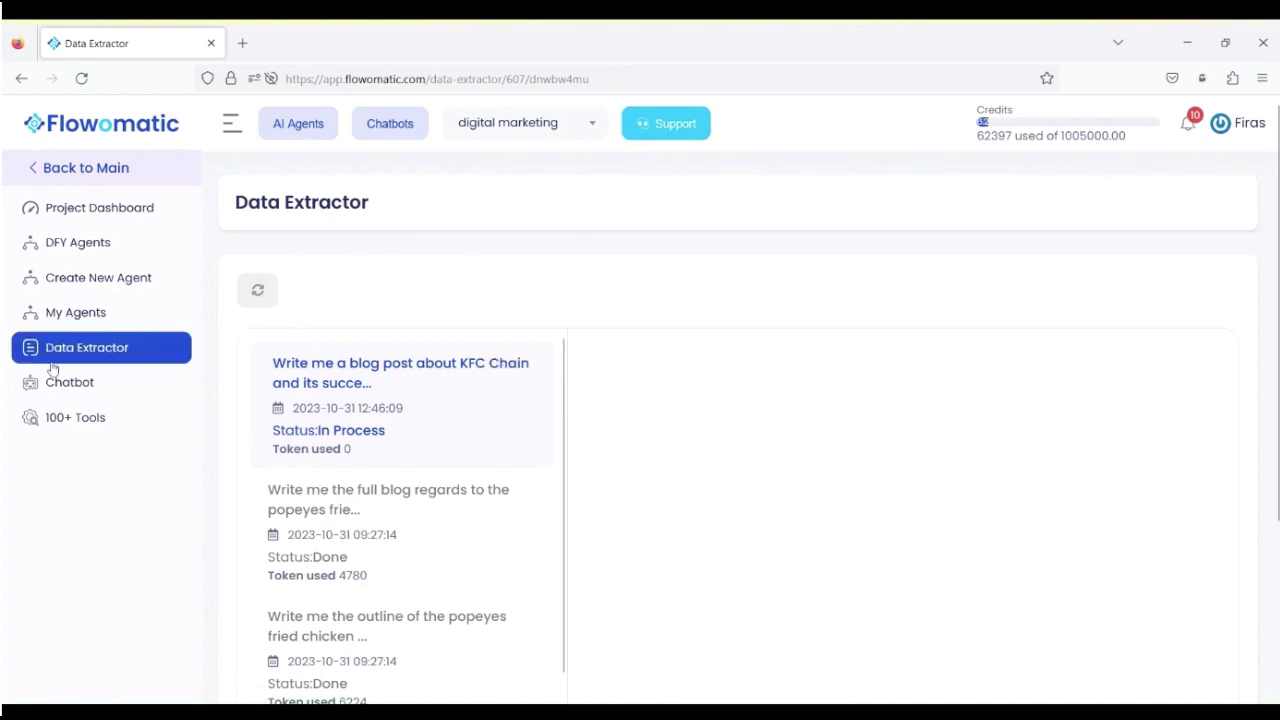
pyautogui.scroll(-5, 431, 337)
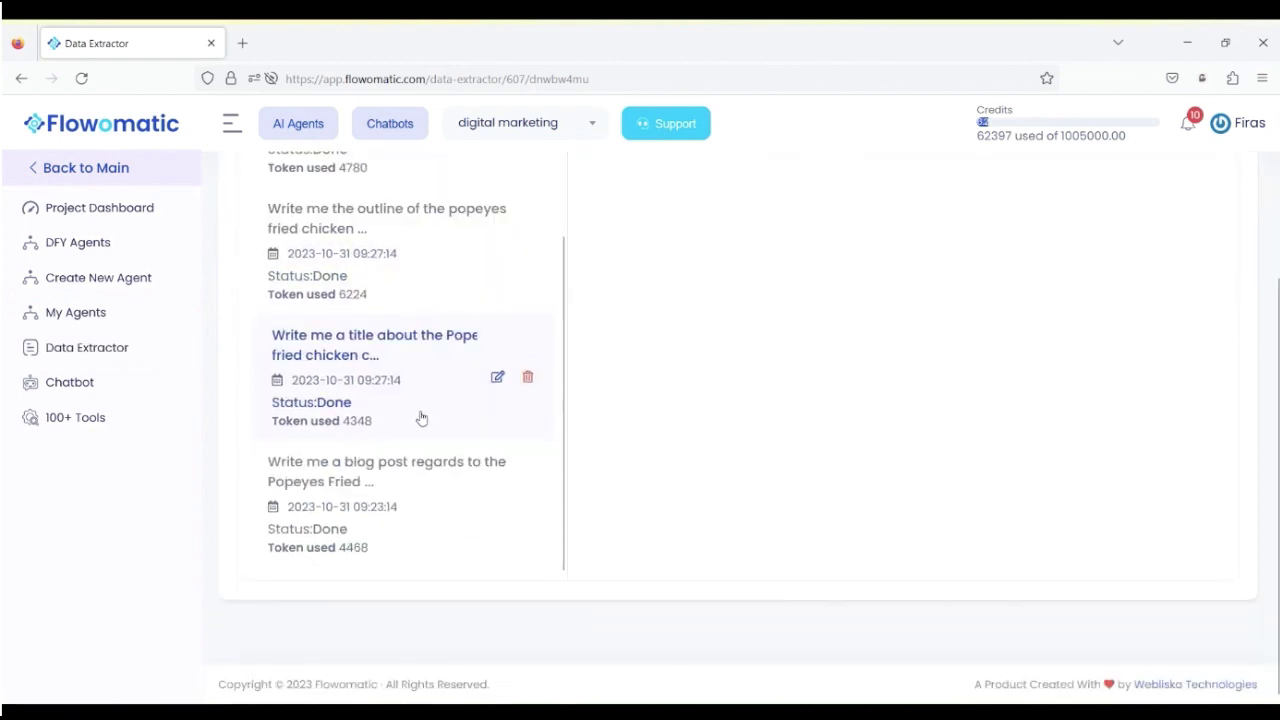
pyautogui.scroll(2, 297, 383)
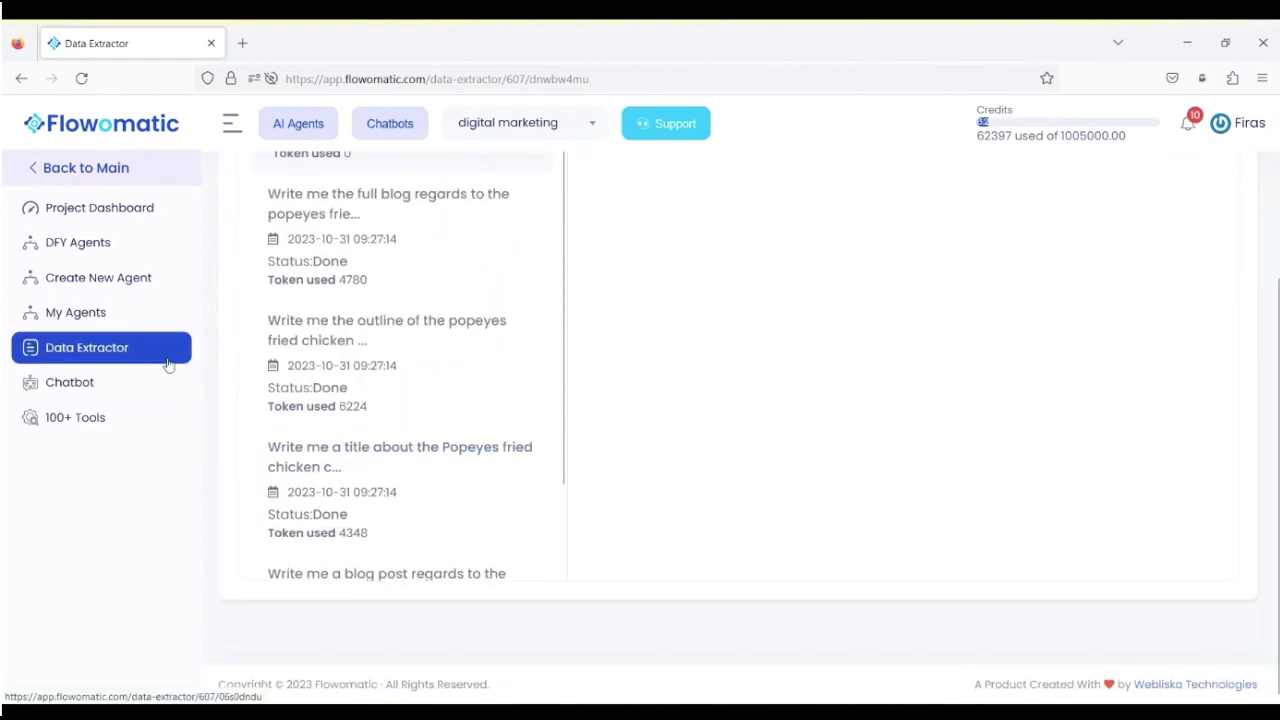
pyautogui.scroll(5, 329, 349)
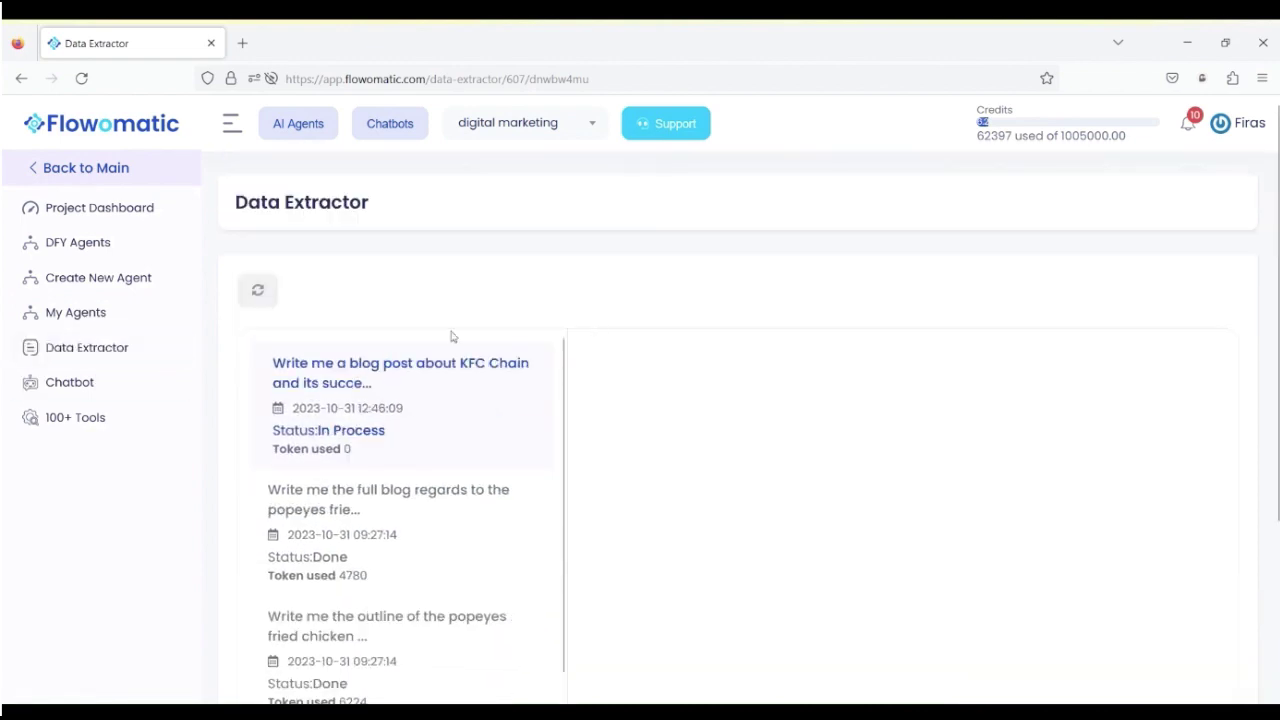
pyautogui.click(262, 295)
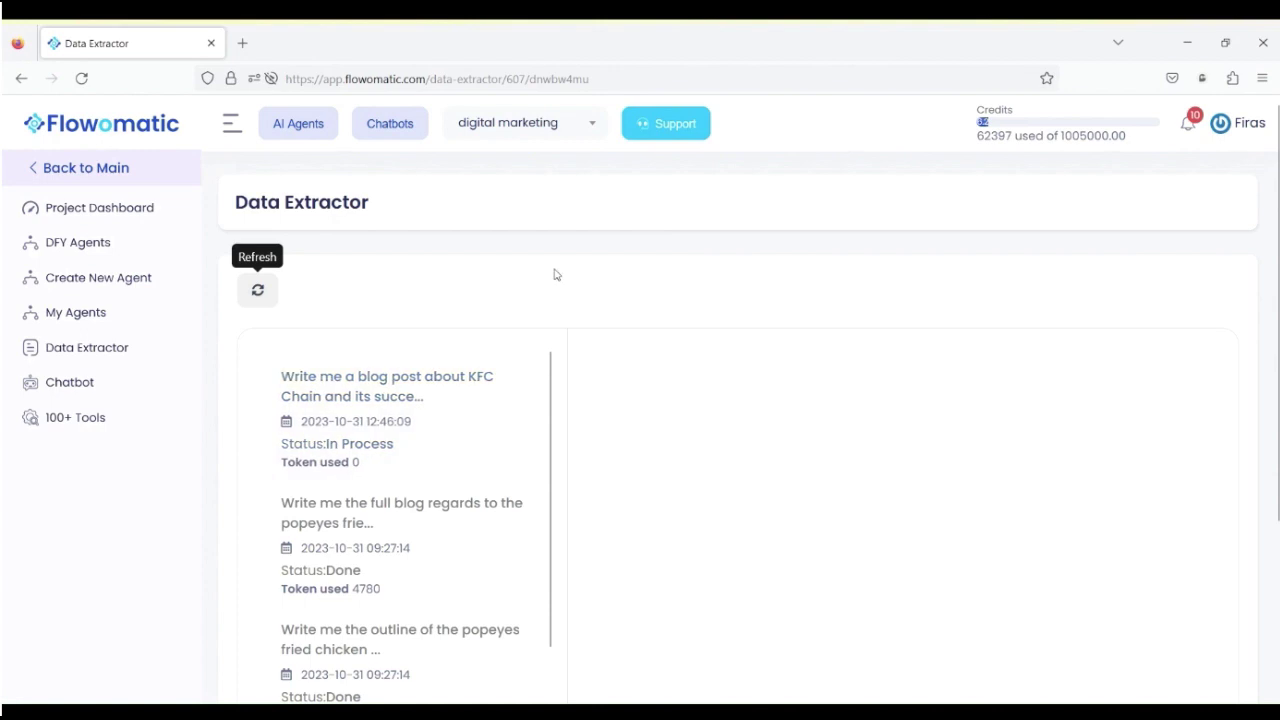
pyautogui.scroll(-1, 555, 274)
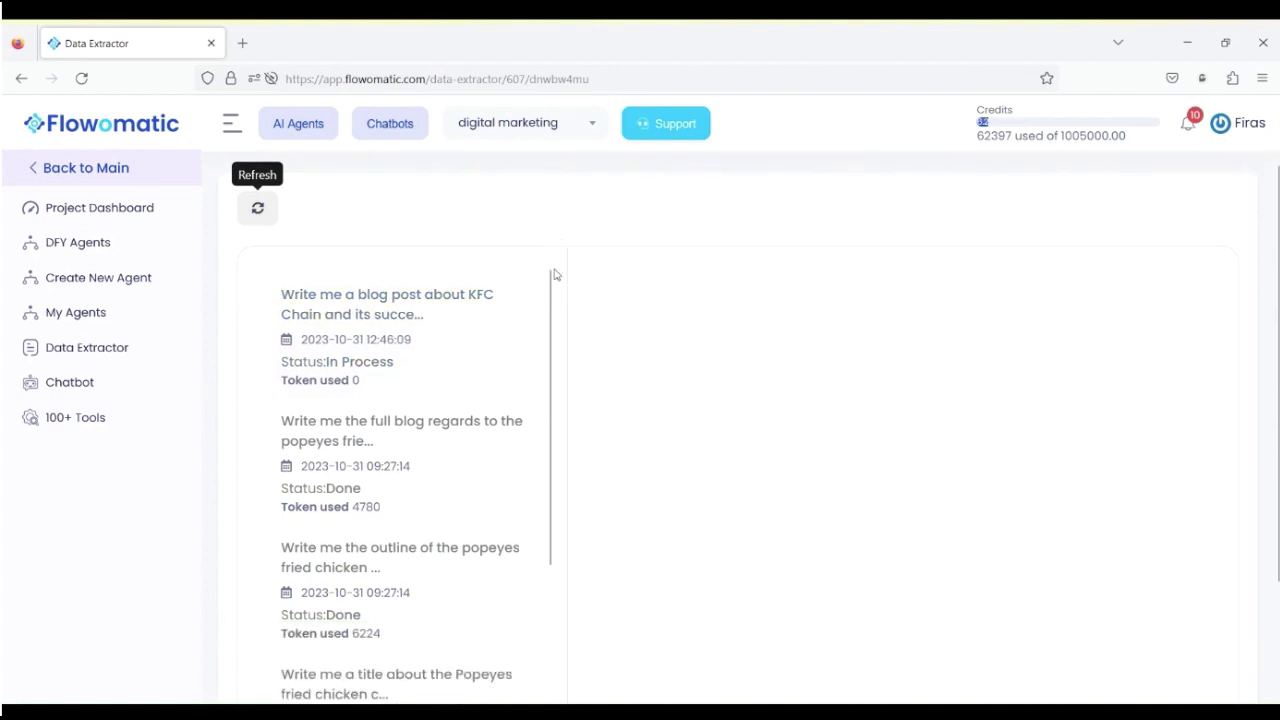
# Open the finished Popeyes blog output, select its title and scroll through to the Conclusion
pyautogui.click(376, 455)
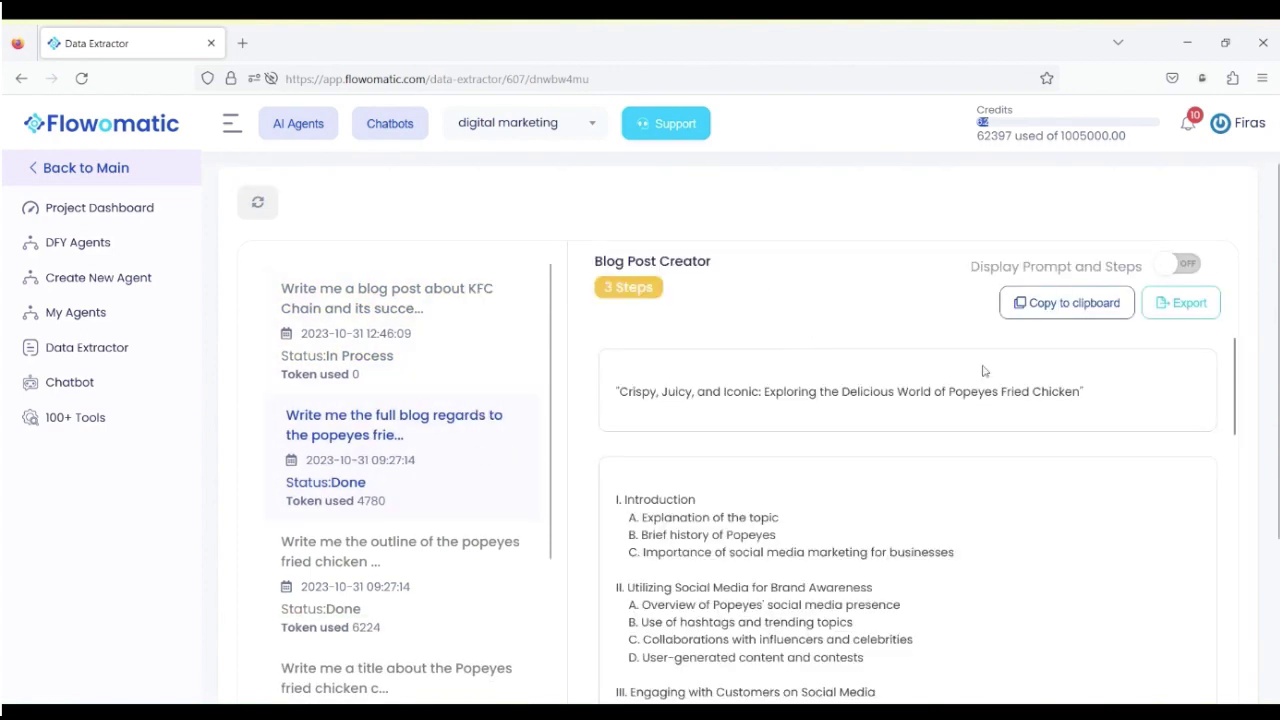
pyautogui.moveTo(1098, 393); pyautogui.dragTo(651, 392)
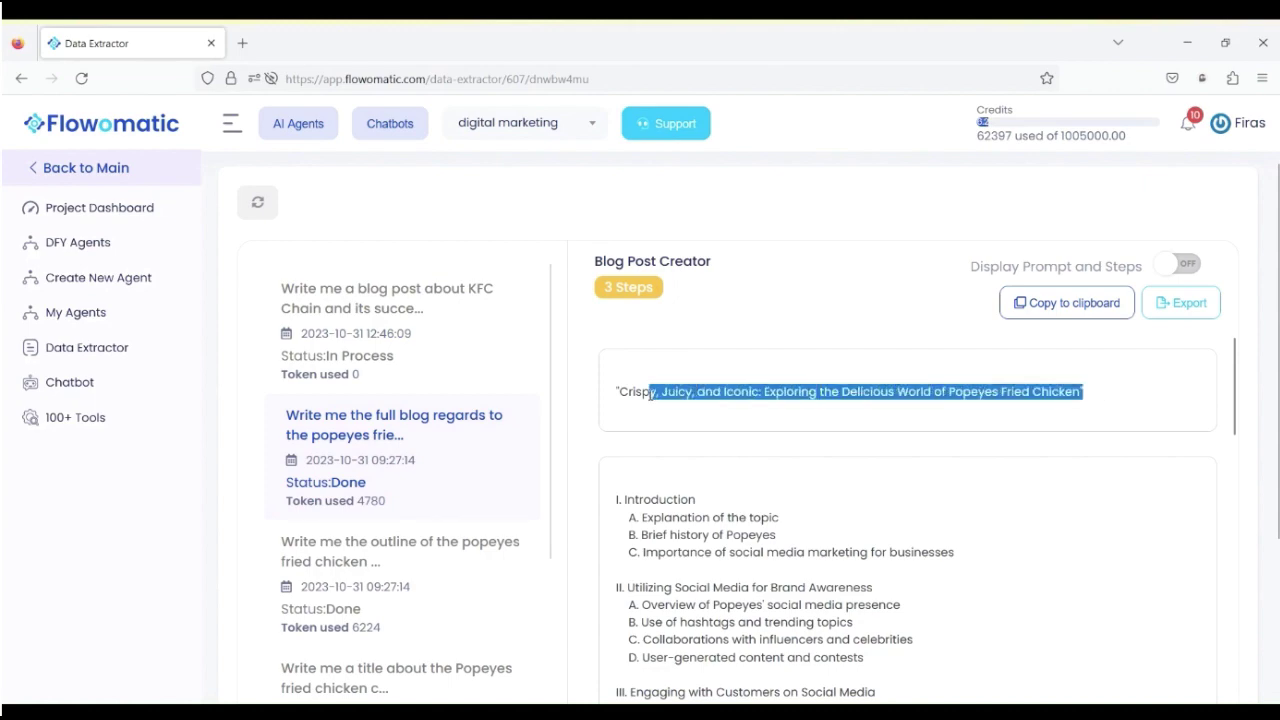
pyautogui.scroll(-3, 748, 450)
pyautogui.scroll(2, 748, 450)
pyautogui.scroll(2, 748, 450)
pyautogui.scroll(-12, 748, 455)
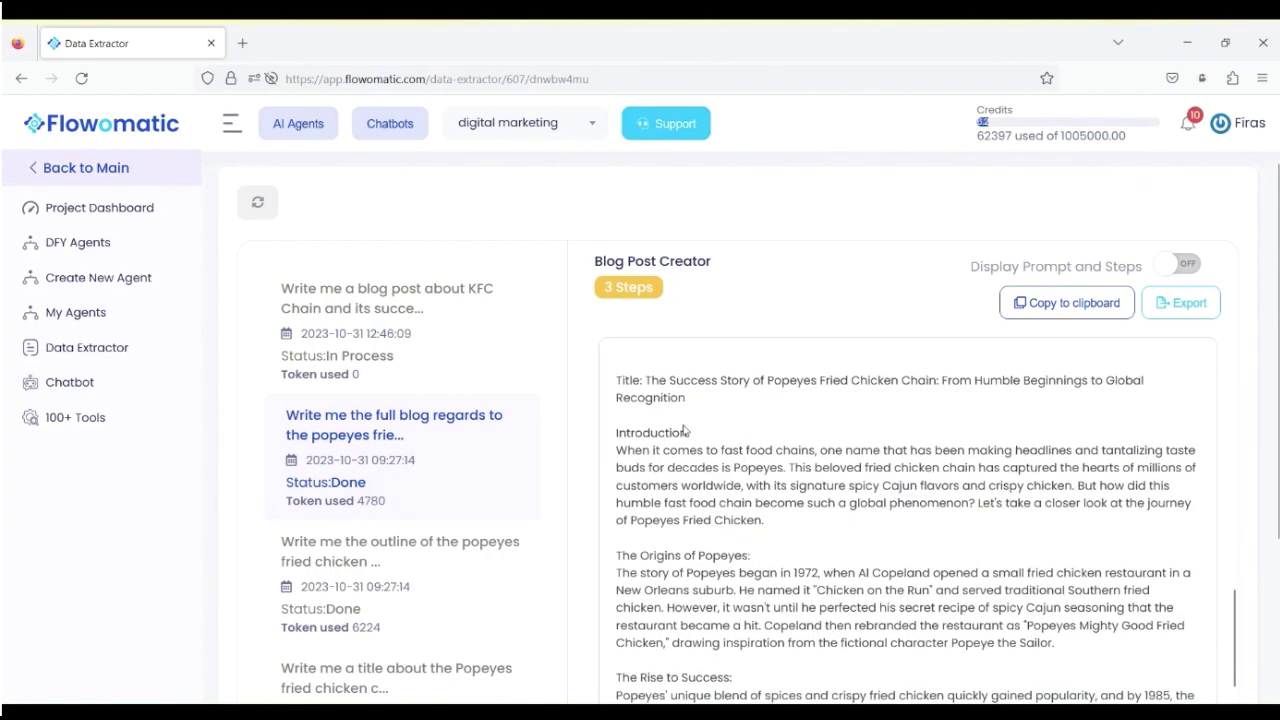
pyautogui.scroll(-8, 686, 430)
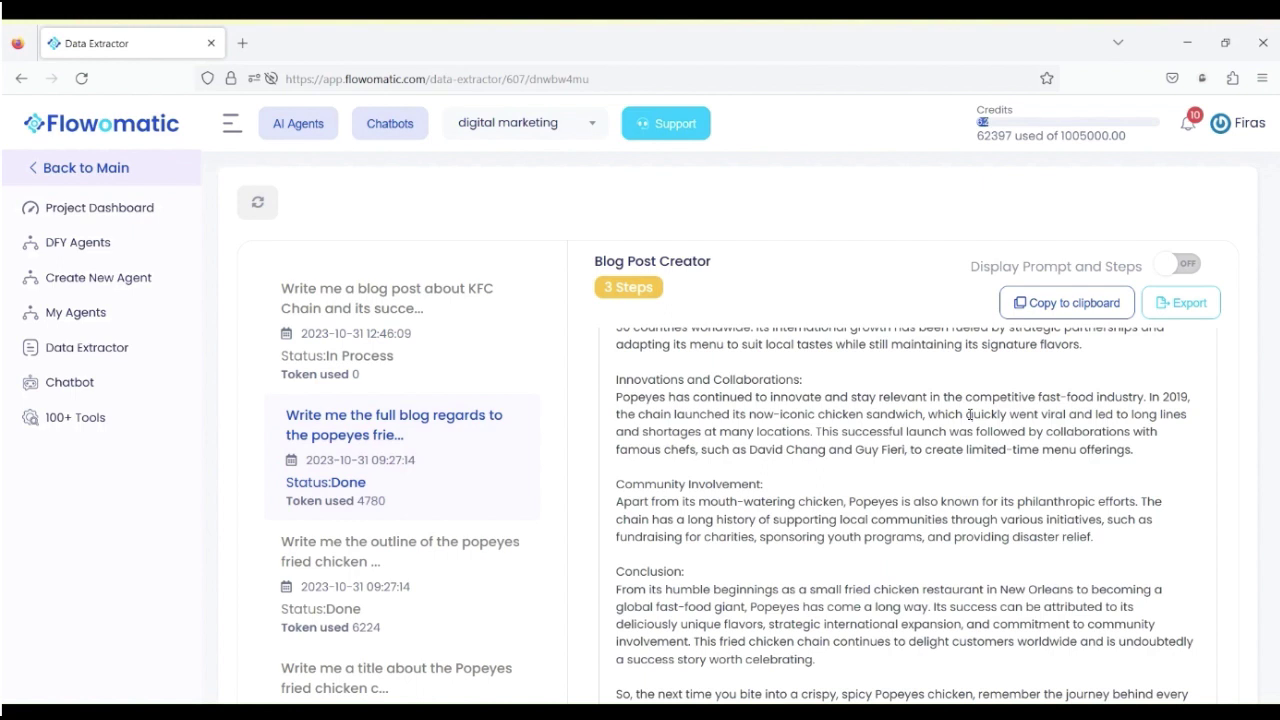
pyautogui.click(90, 242)
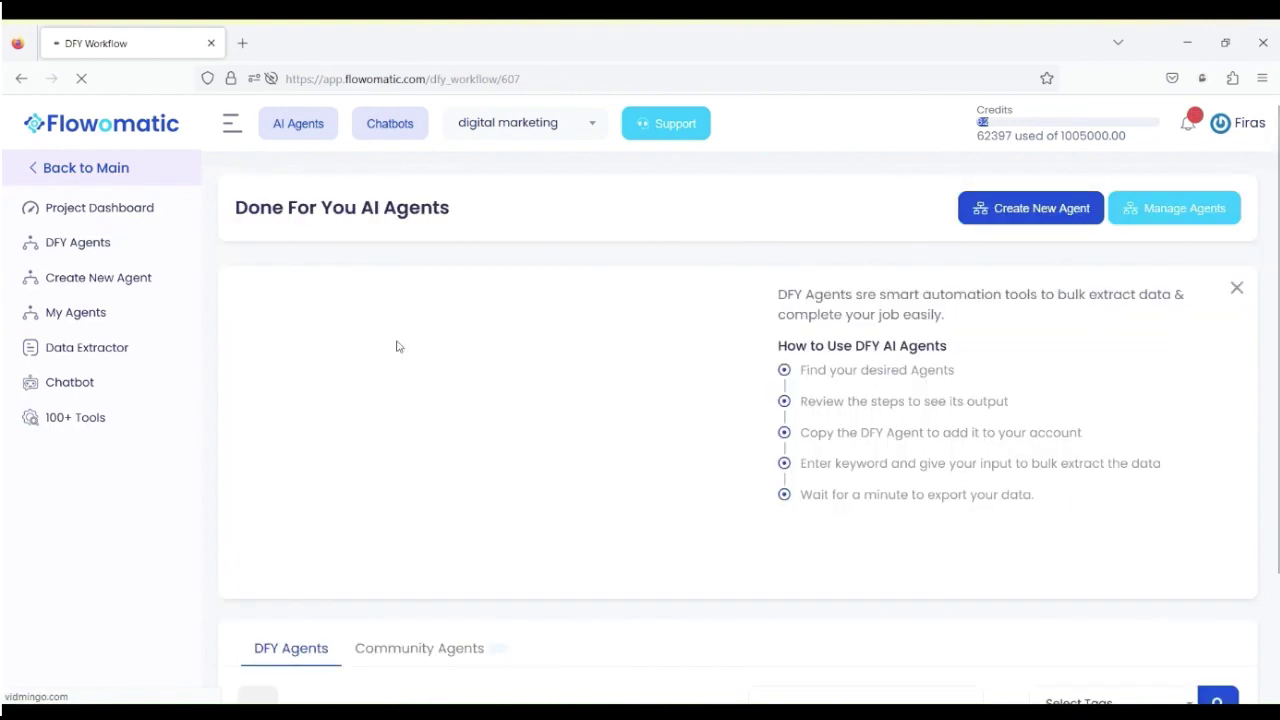
# Scroll down through the Done For You agent cards and back up to Blog Post Creator
pyautogui.scroll(-5, 394, 346)
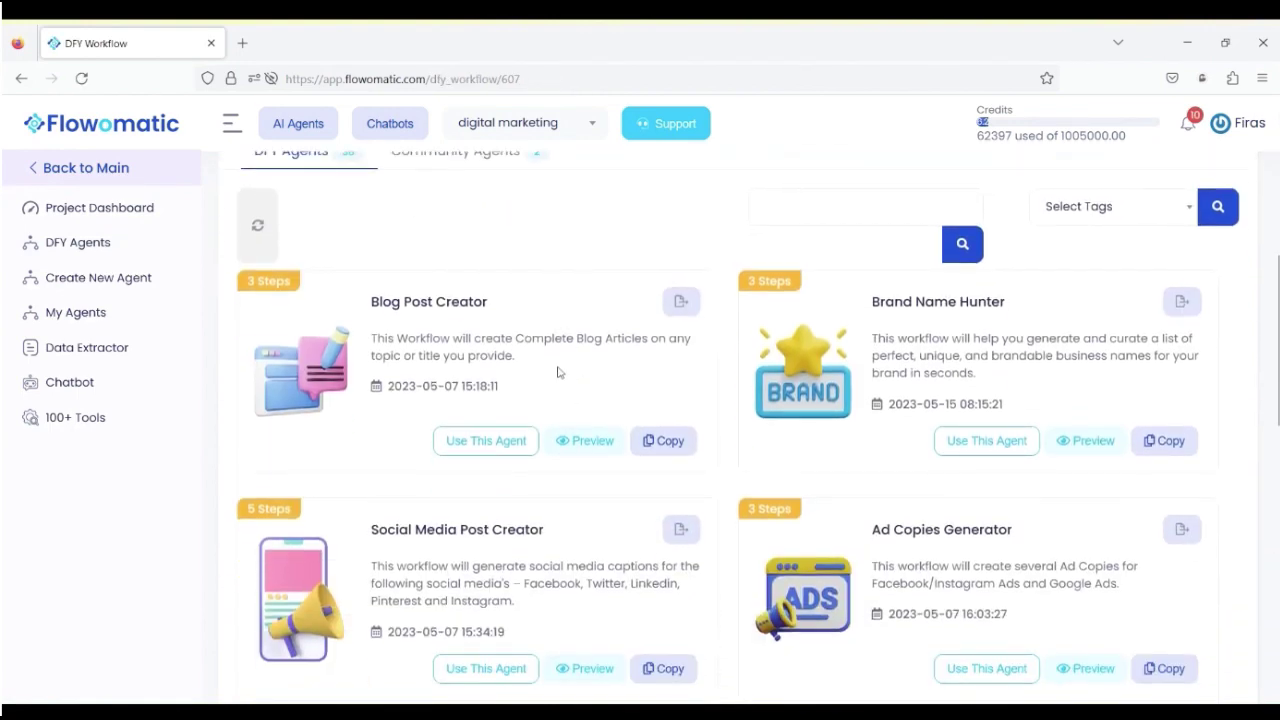
pyautogui.scroll(-2, 920, 335)
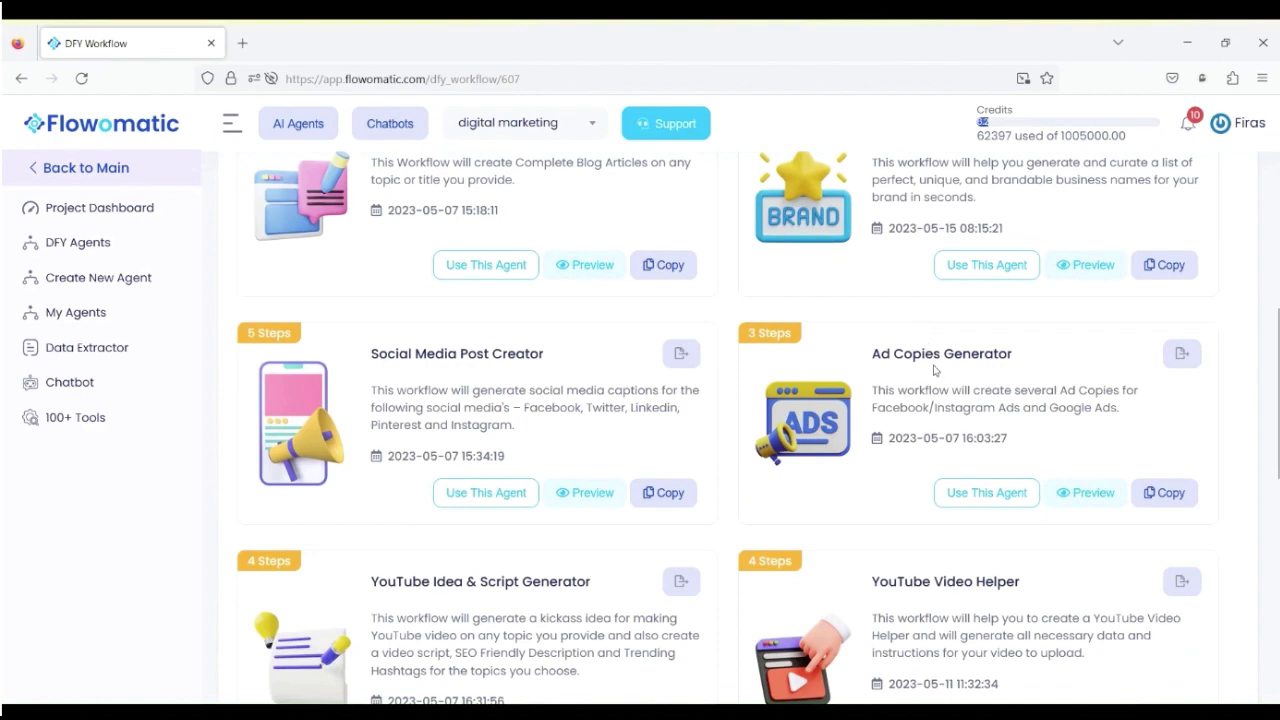
pyautogui.scroll(-3, 522, 375)
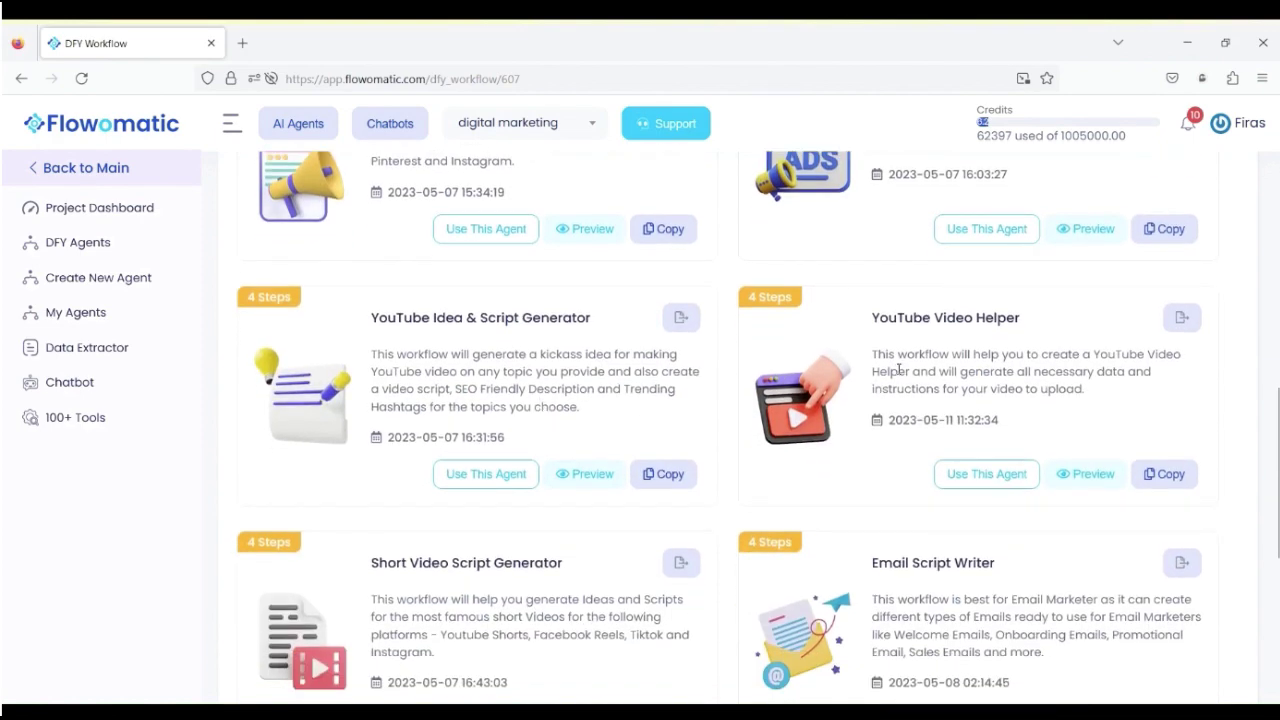
pyautogui.scroll(-2, 908, 358)
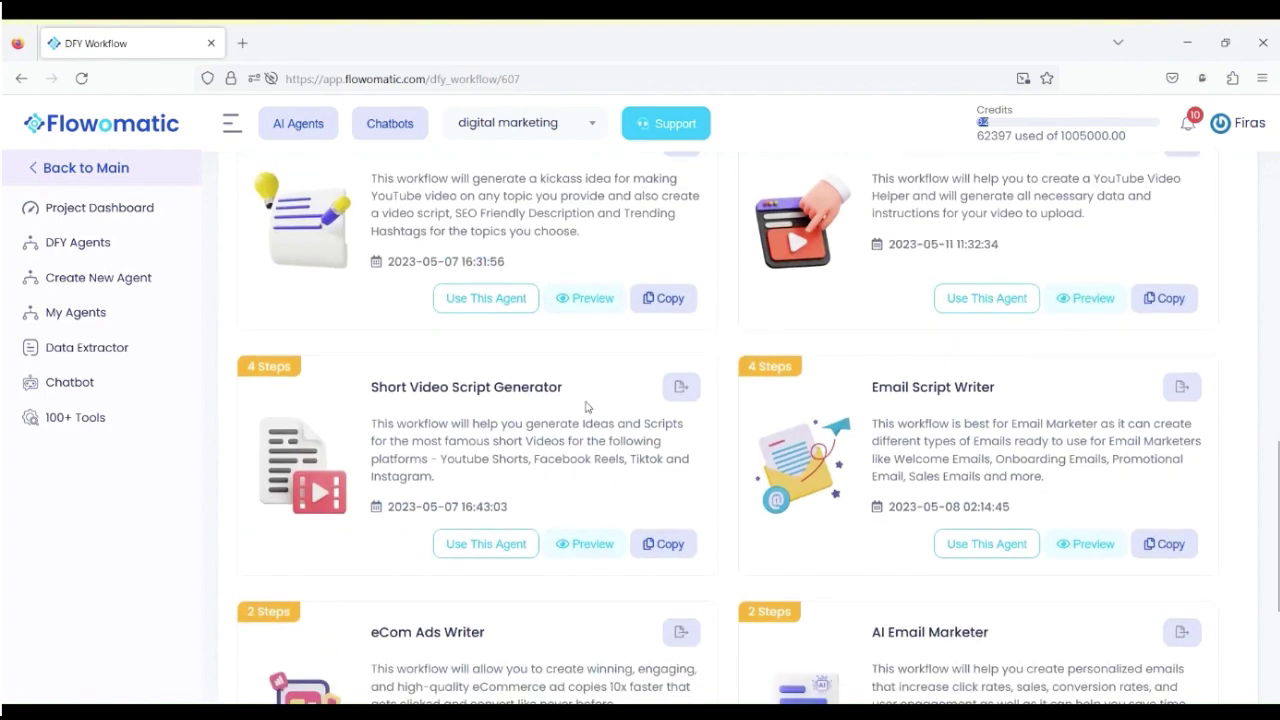
pyautogui.scroll(10, 587, 407)
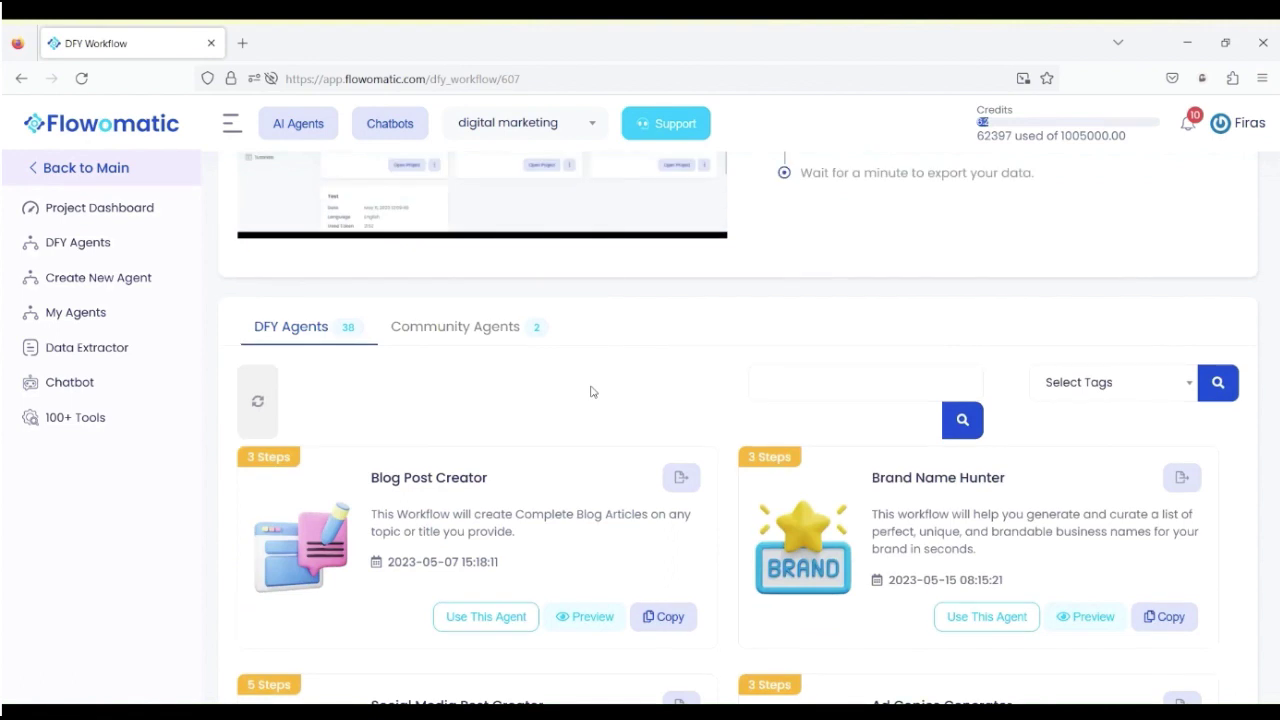
pyautogui.click(69, 382)
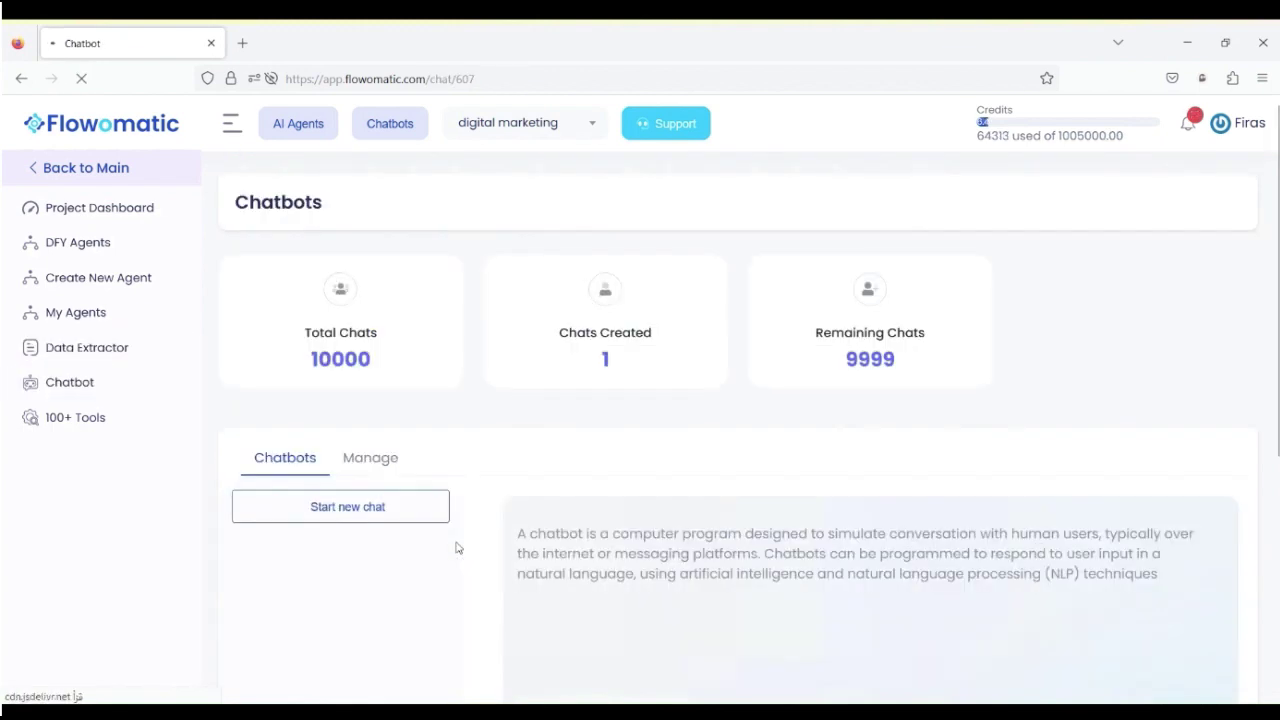
# Scroll the Chatbots page down to the message box and back up to the chat counts
pyautogui.scroll(-1, 440, 430)
pyautogui.scroll(-1, 437, 405)
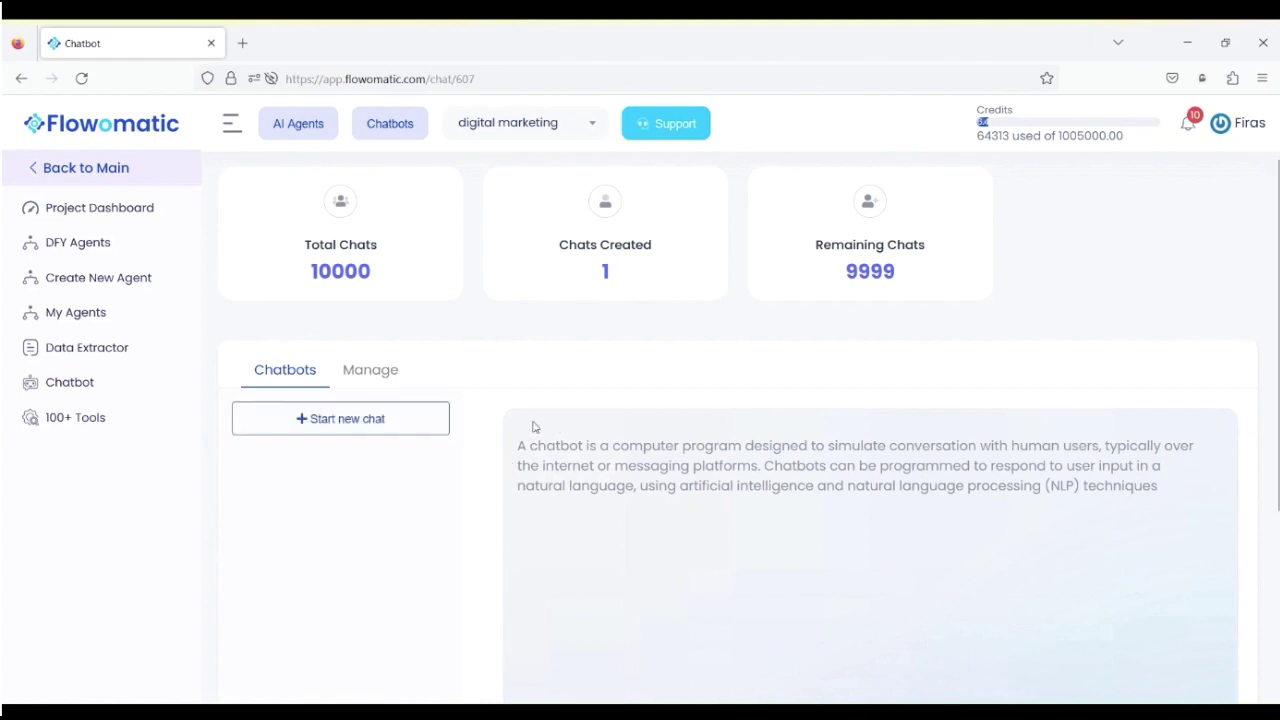
pyautogui.scroll(-3, 500, 427)
pyautogui.scroll(-2, 466, 358)
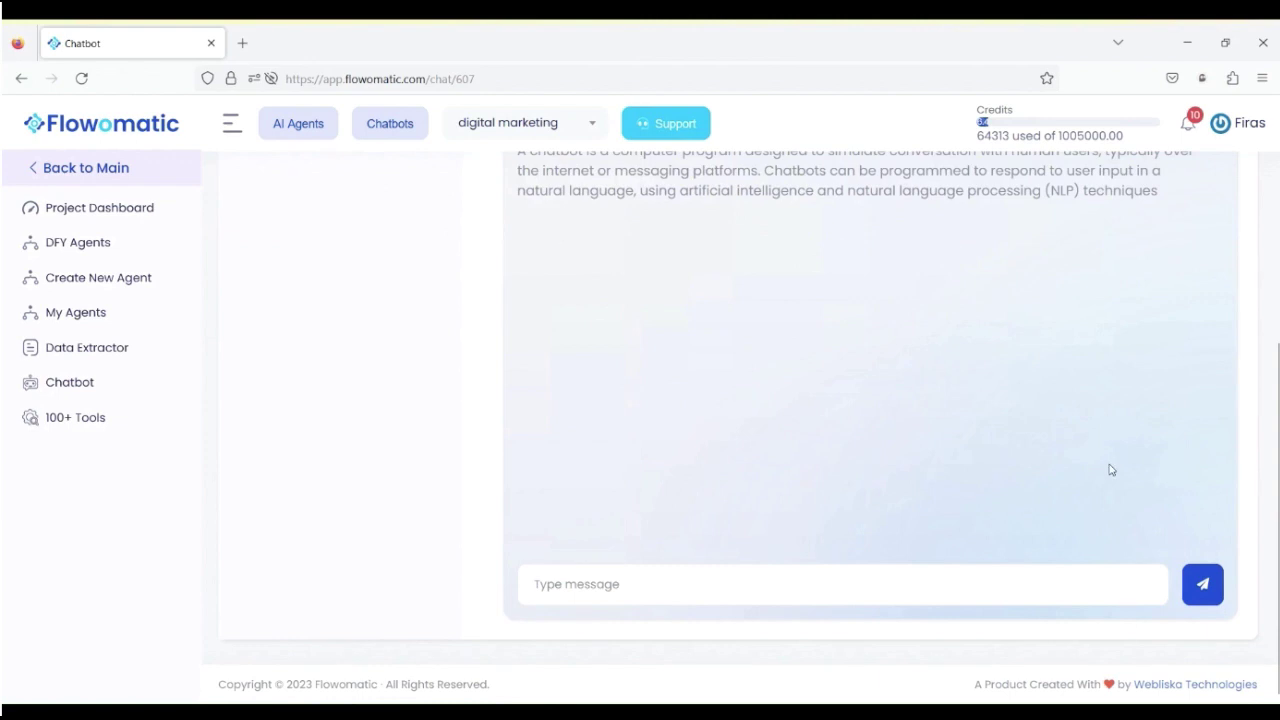
pyautogui.scroll(5, 97, 330)
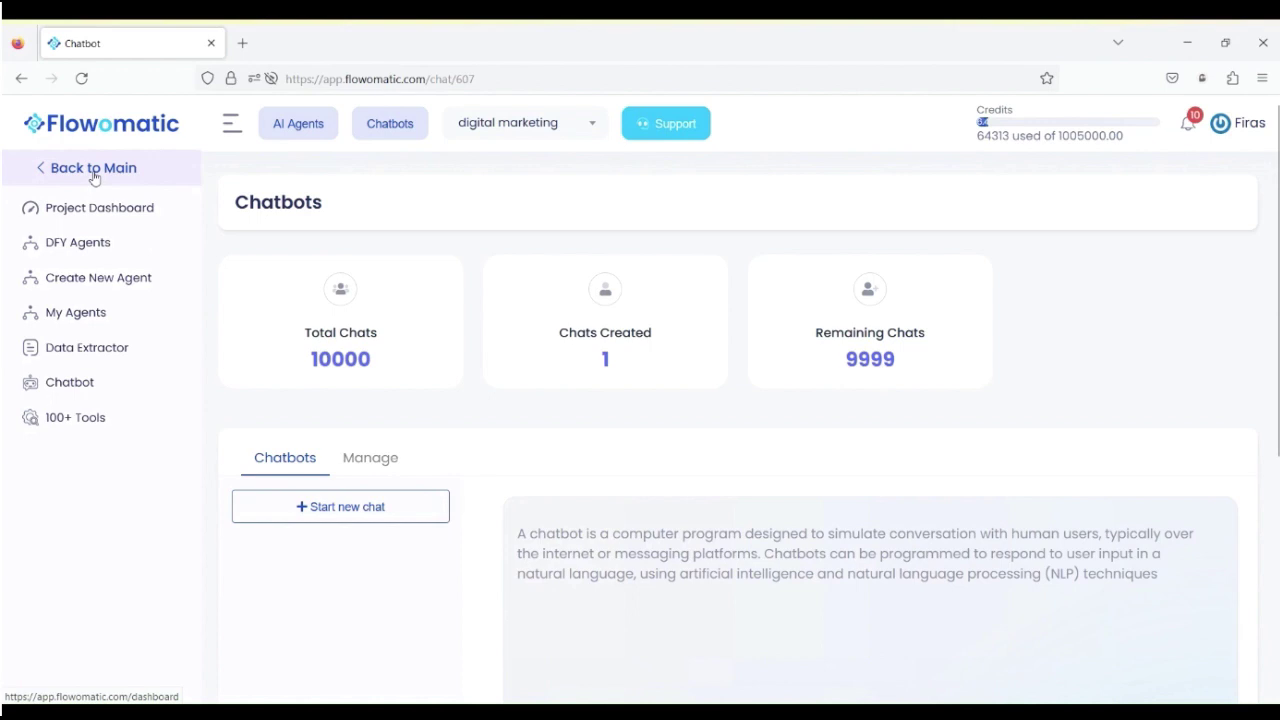
pyautogui.click(94, 176)
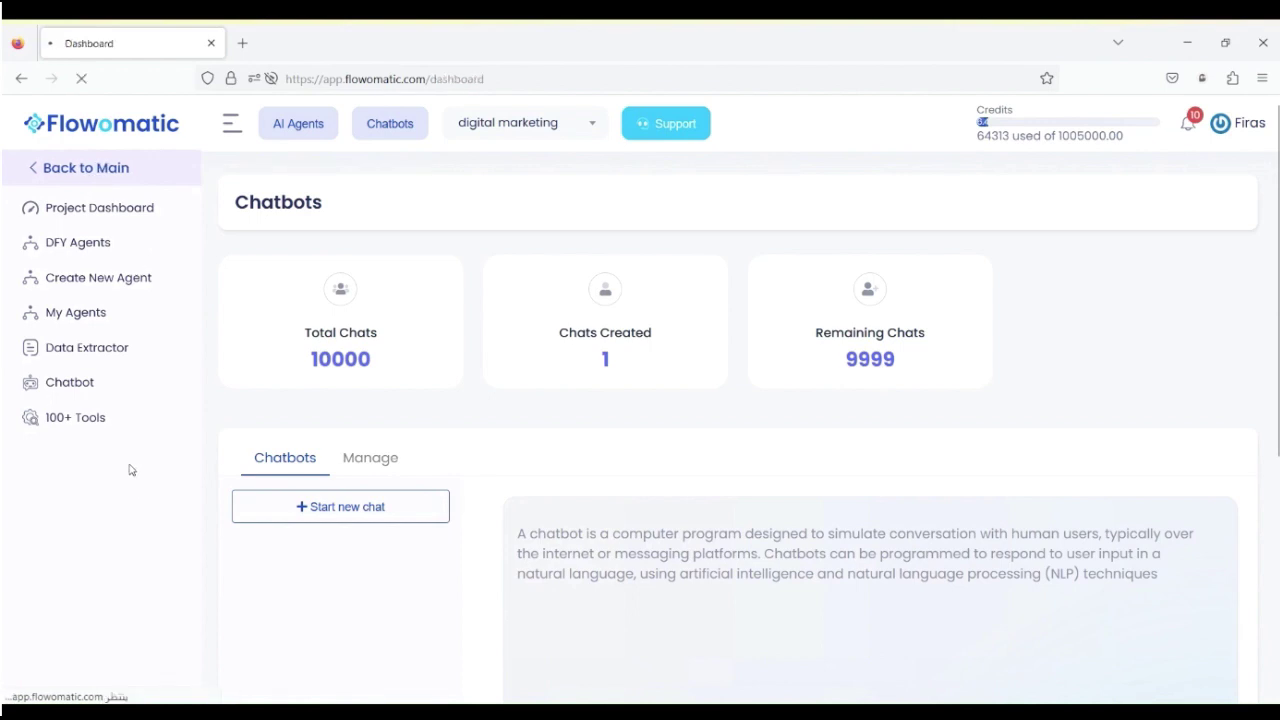